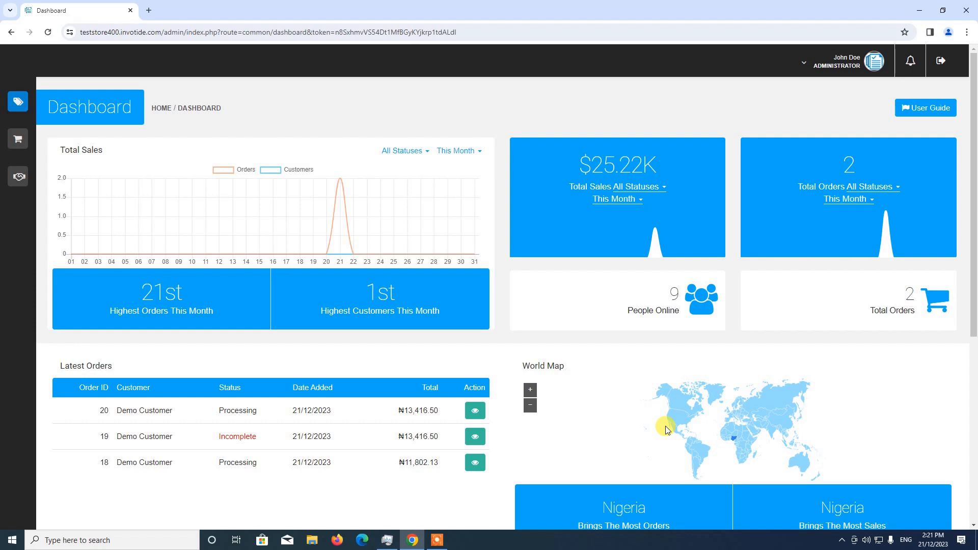
Open the Modules page from the store management settings.
mouse_move(18, 101)
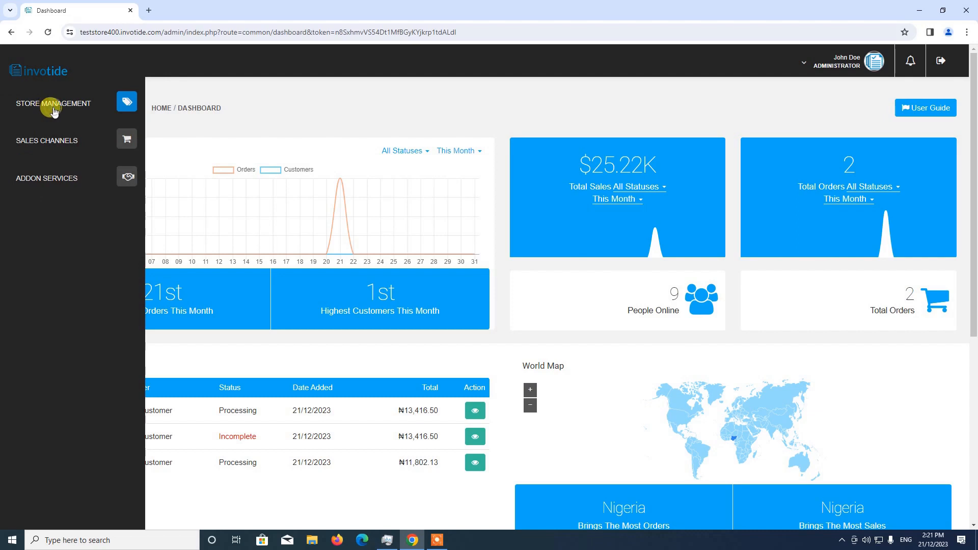
left_click(50, 109)
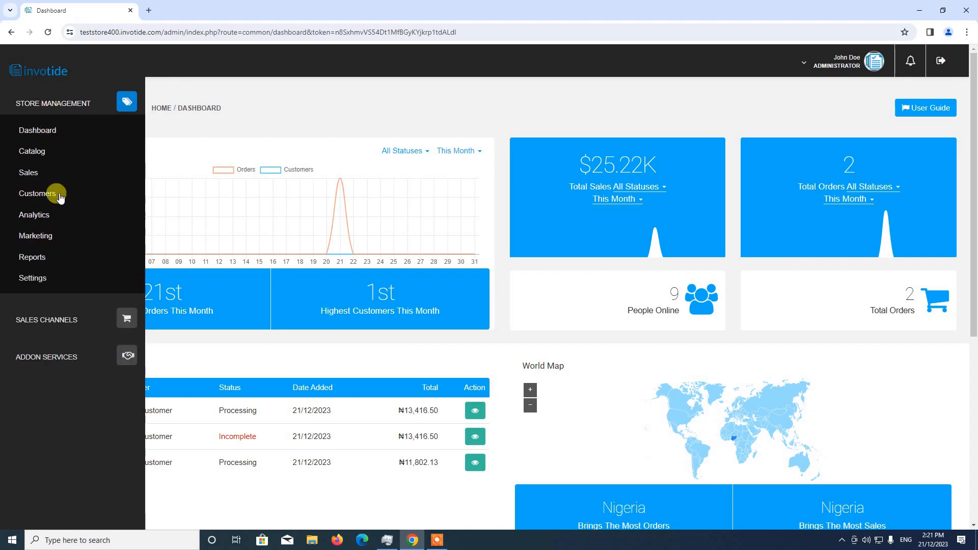
left_click(35, 281)
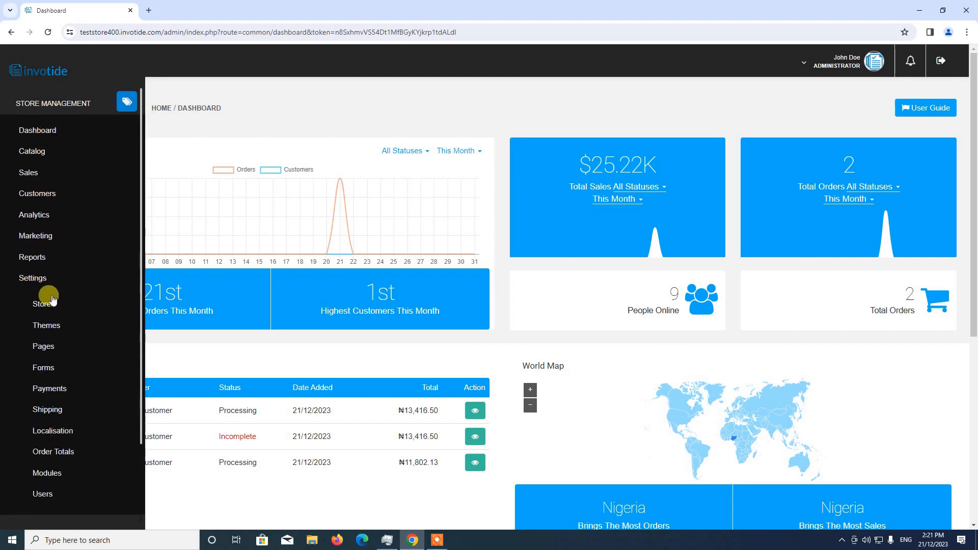
scroll(44, 290, "down", 2)
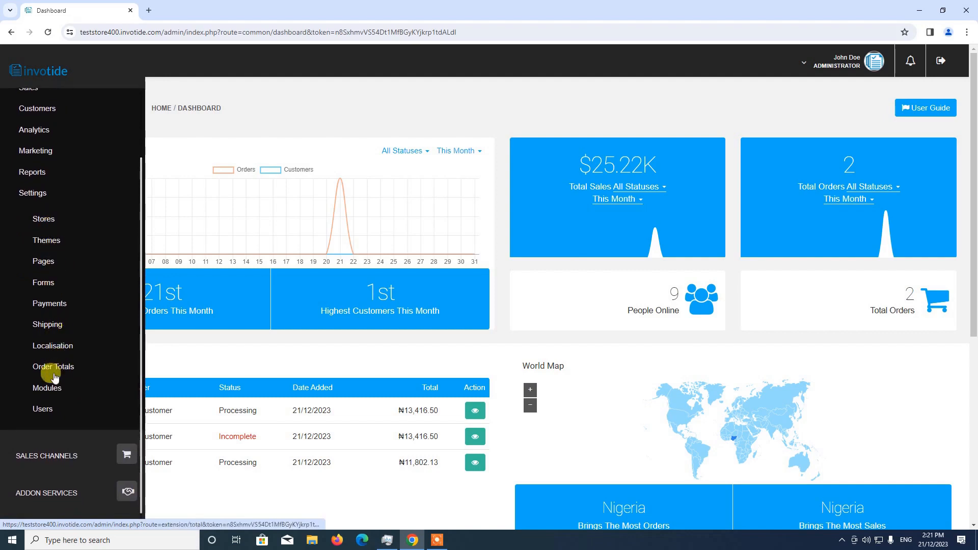
left_click(52, 390)
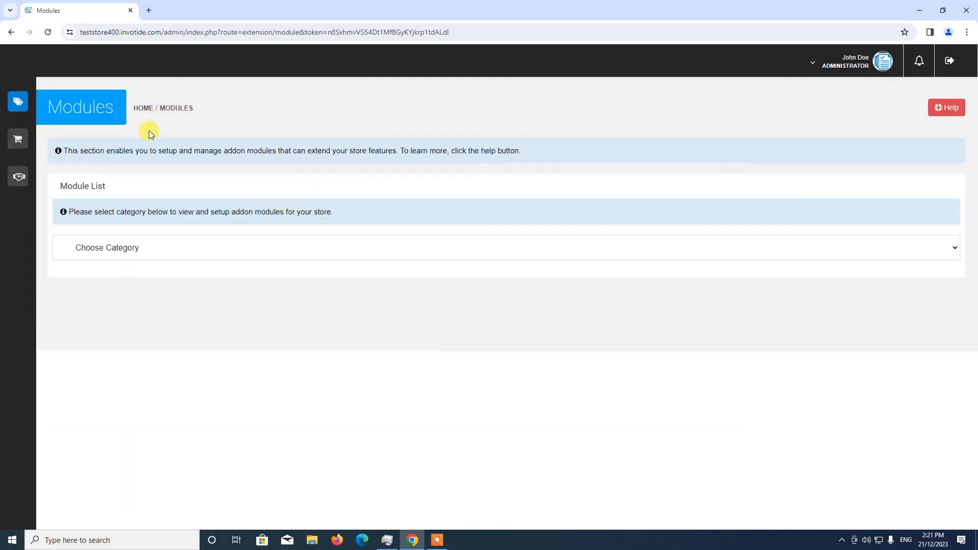
Choose the Marketing And Conversion category to list its addon modules.
left_click(232, 253)
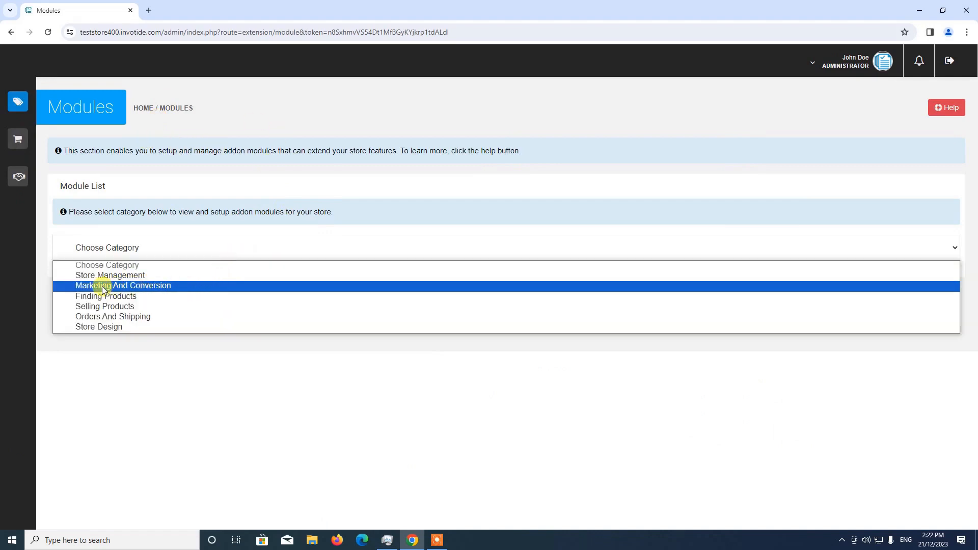
left_click(142, 286)
scroll(148, 293, "down", 1)
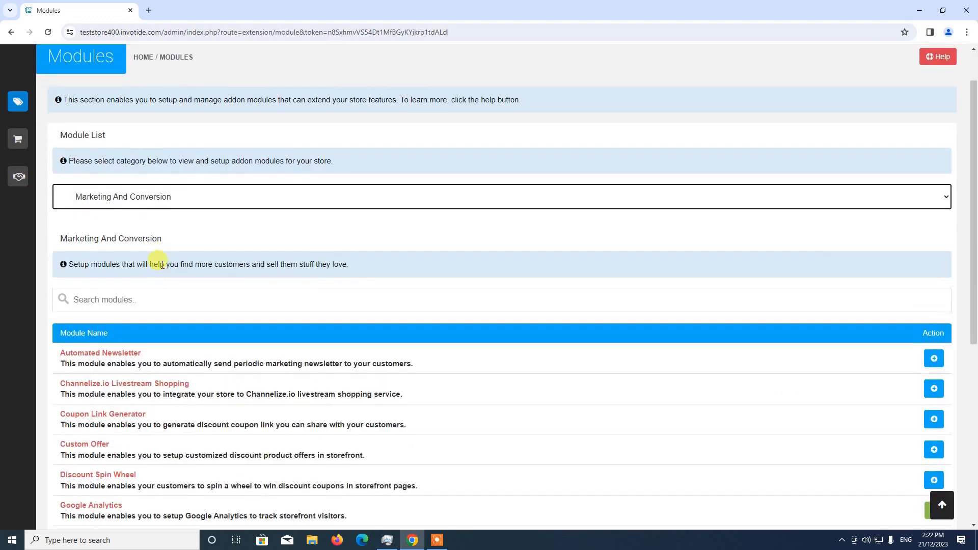
Search the modules for "automated newsletter" and open the Automated Newsletter module's setup.
left_click(150, 295)
type("au")
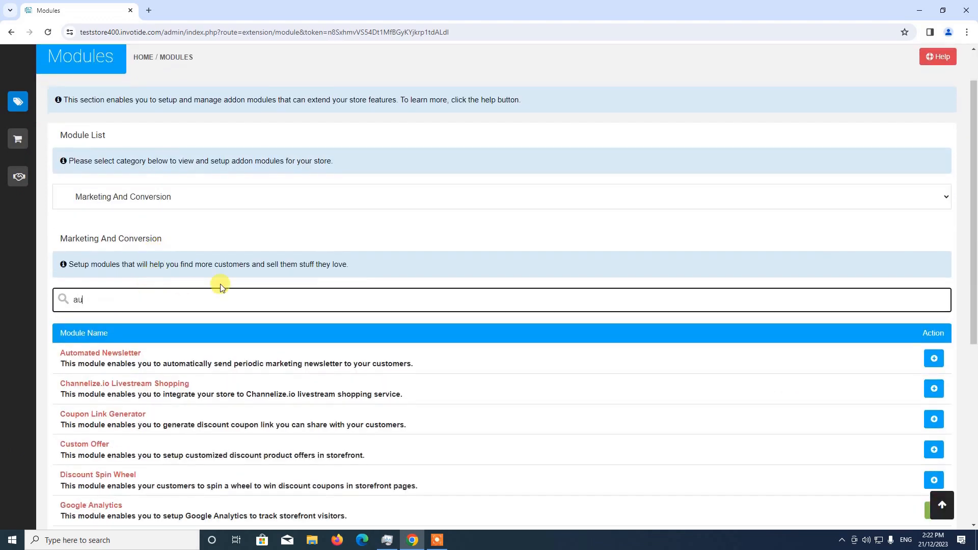
type("tomat")
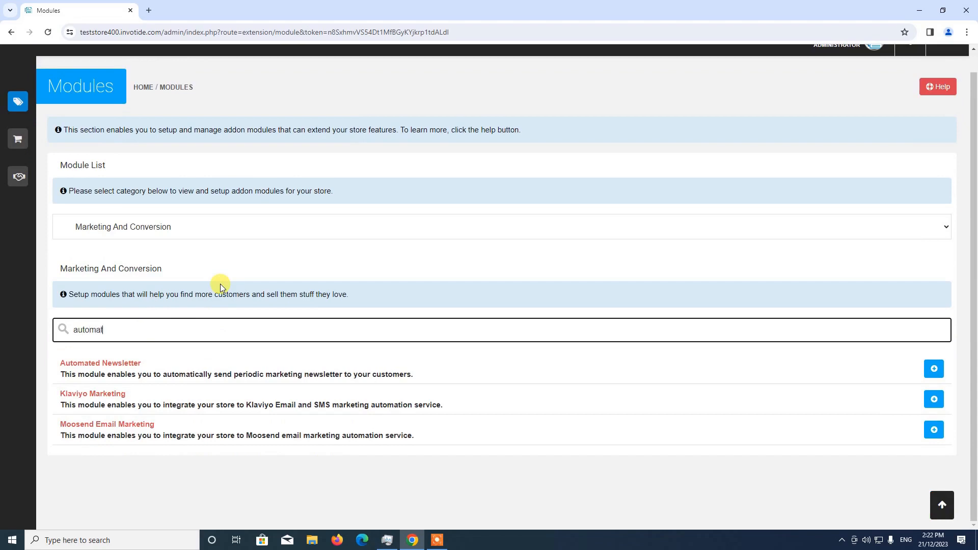
type("ed nw")
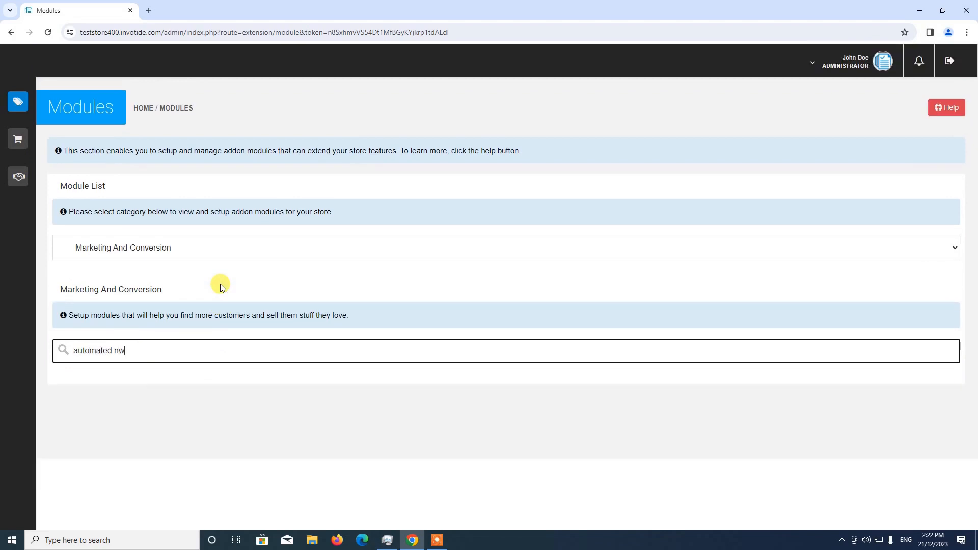
key("BackSpace")
type("ewslett")
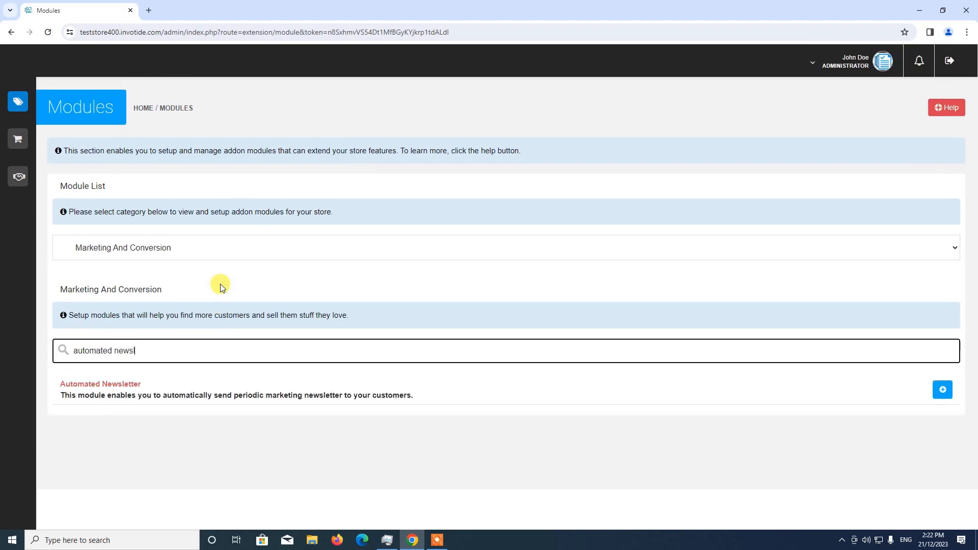
type("er")
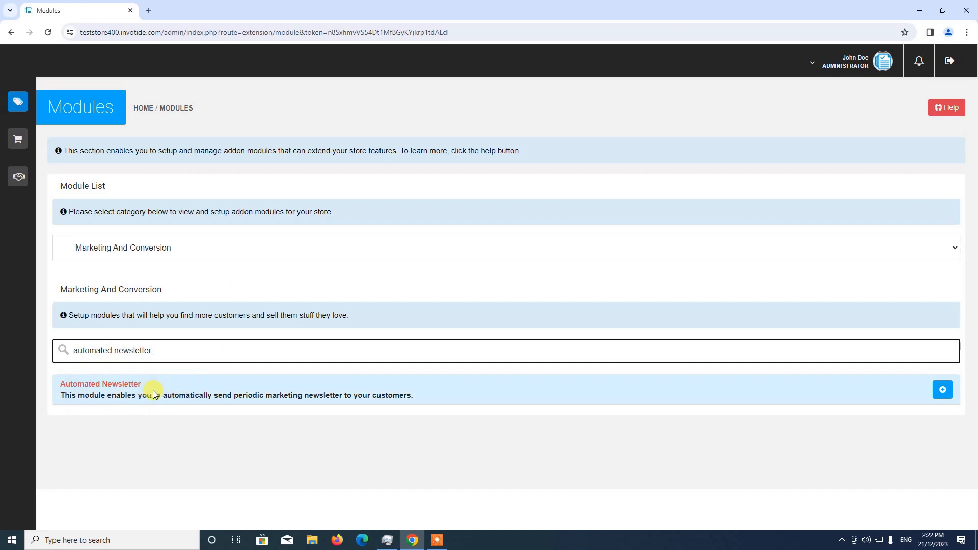
left_click(941, 390)
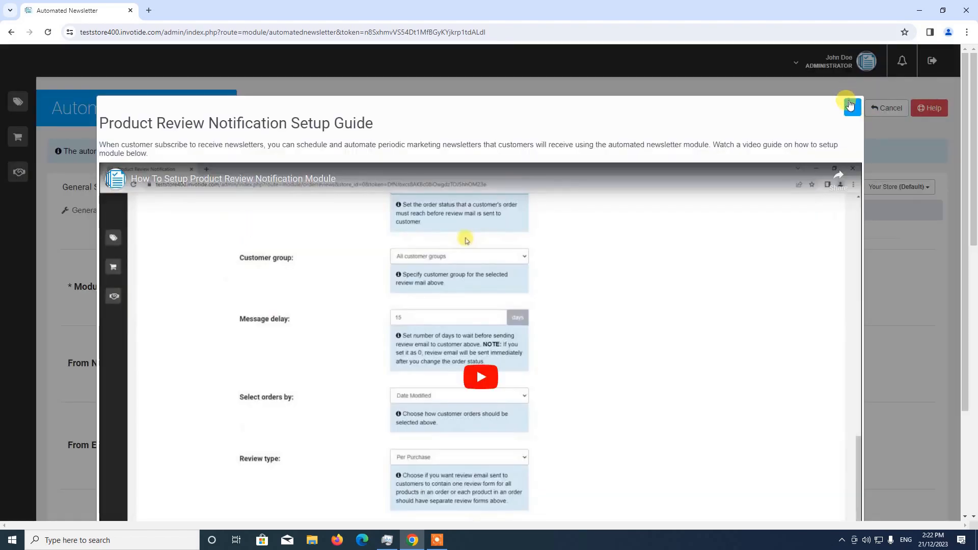
Close the setup guide and set the module status to Enabled in the general settings.
left_click(848, 104)
scroll(230, 225, "down", 1)
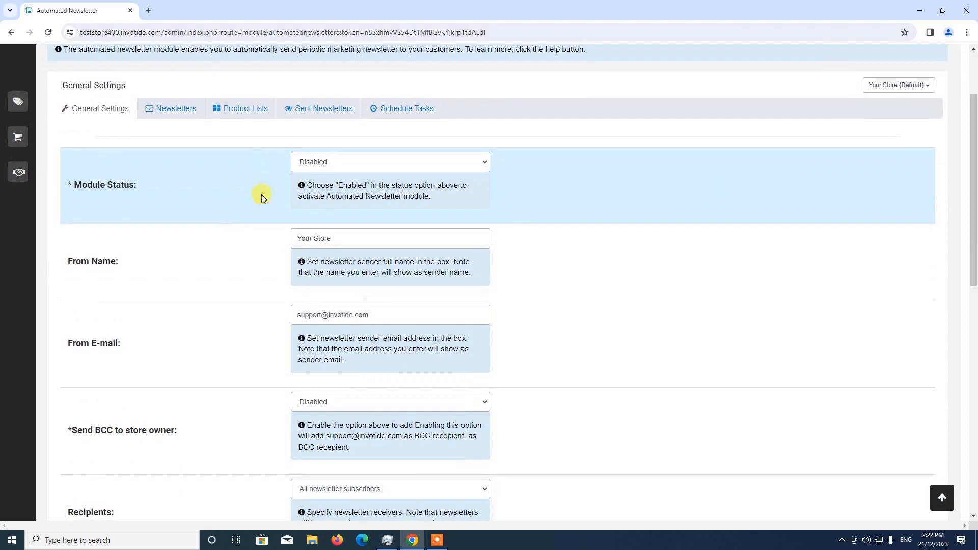
scroll(245, 214, "up", 1)
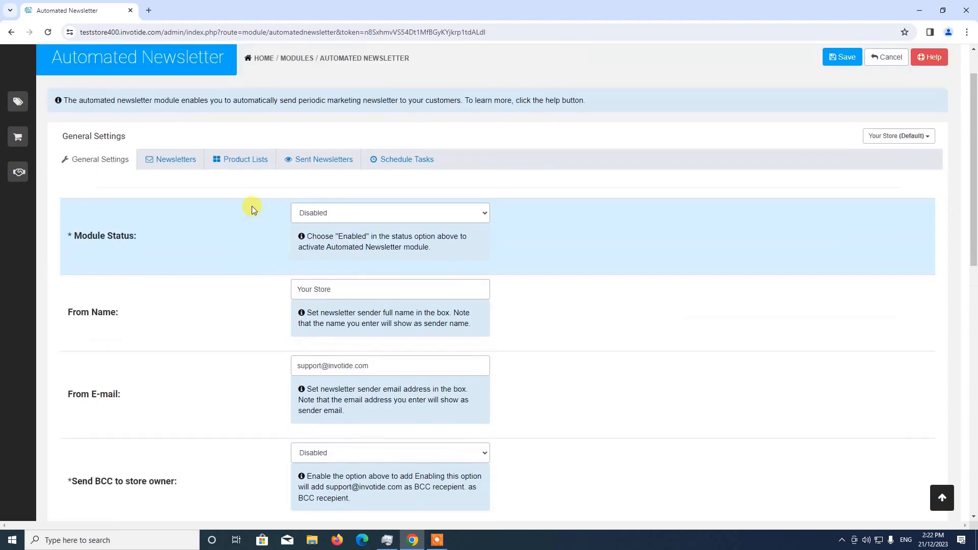
left_click(327, 214)
left_click(327, 229)
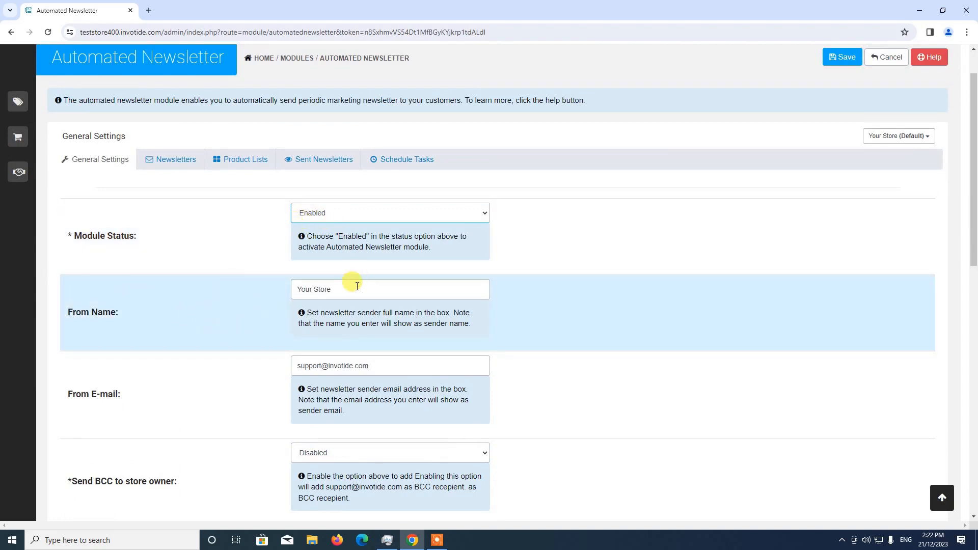
Replace the newsletter's From Name with "Support Team".
left_click_drag(348, 289, 265, 289)
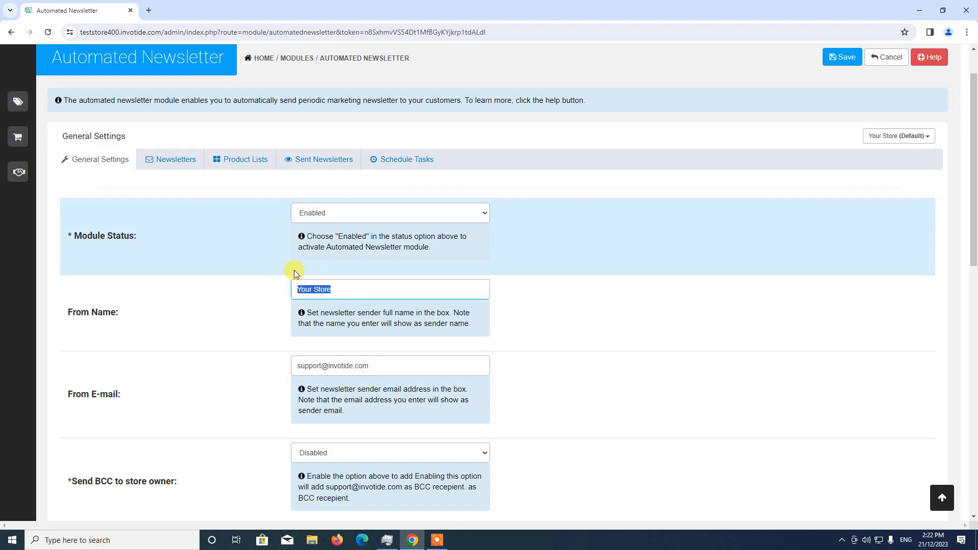
key("BackSpace")
type("Support Team")
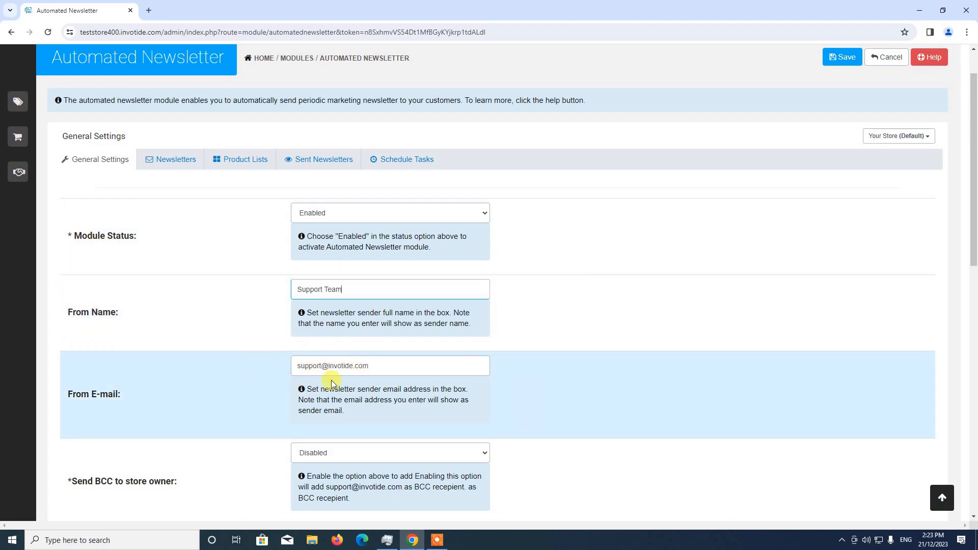
left_click_drag(371, 365, 246, 368)
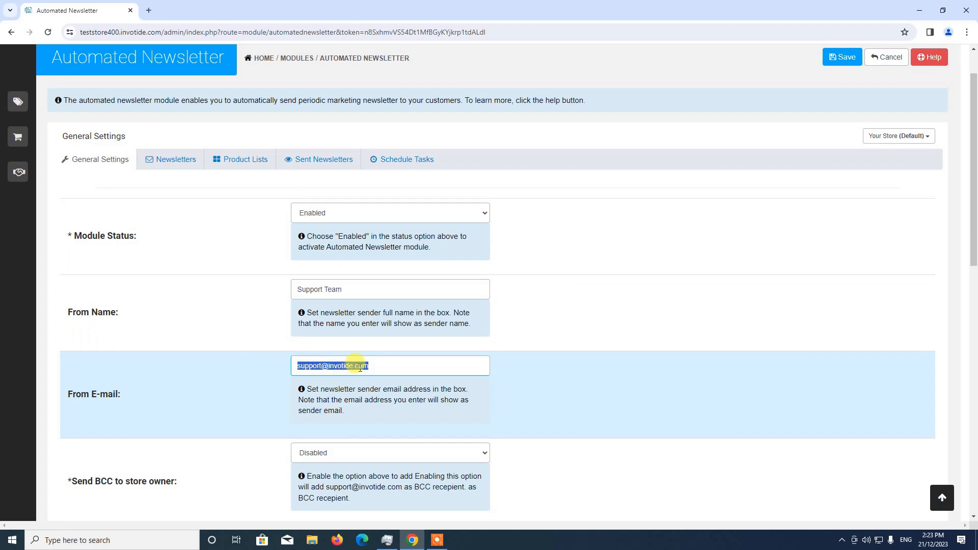
left_click(356, 367)
scroll(367, 357, "down", 2)
triple_click(379, 268)
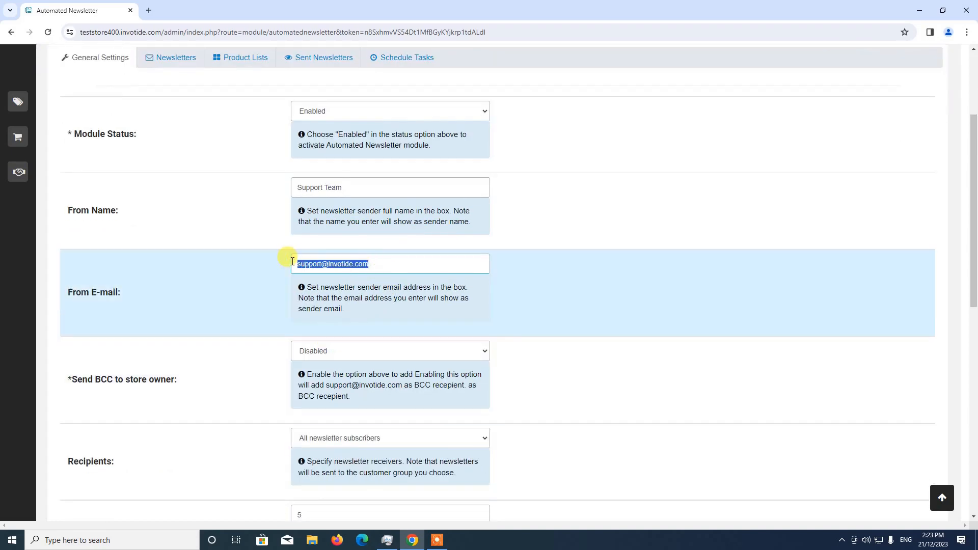
left_click(341, 263)
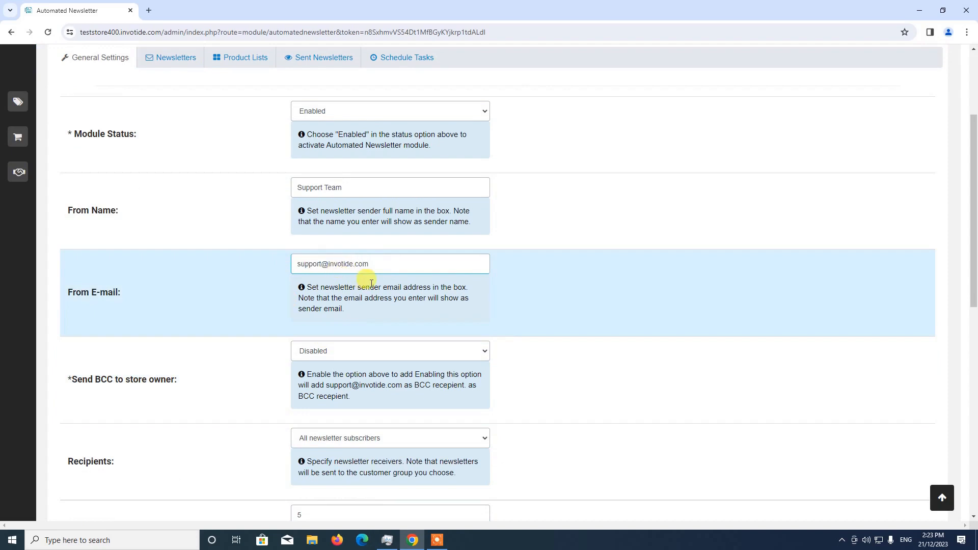
Try enabling the BCC to the store owner and set the option back to Disabled.
scroll(381, 264, "down", 3)
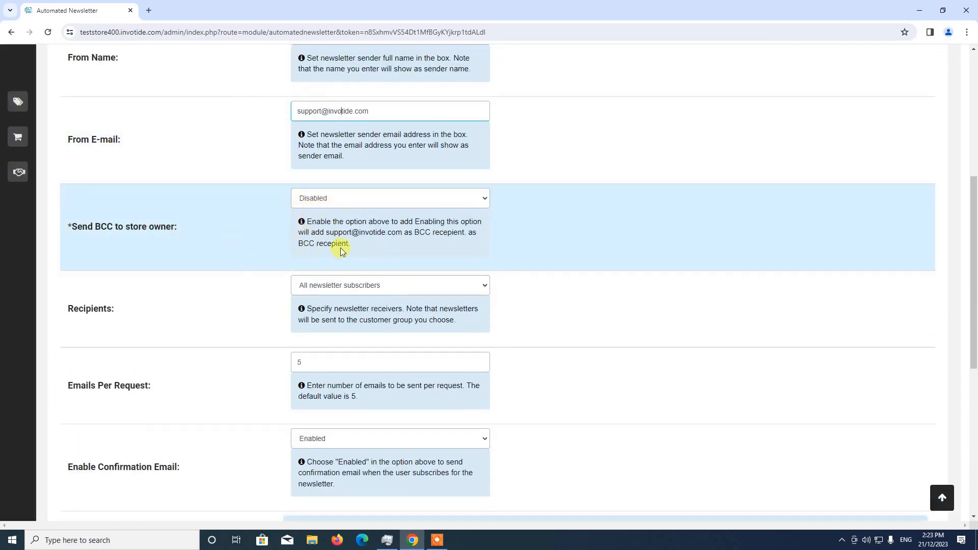
left_click(357, 198)
left_click(344, 213)
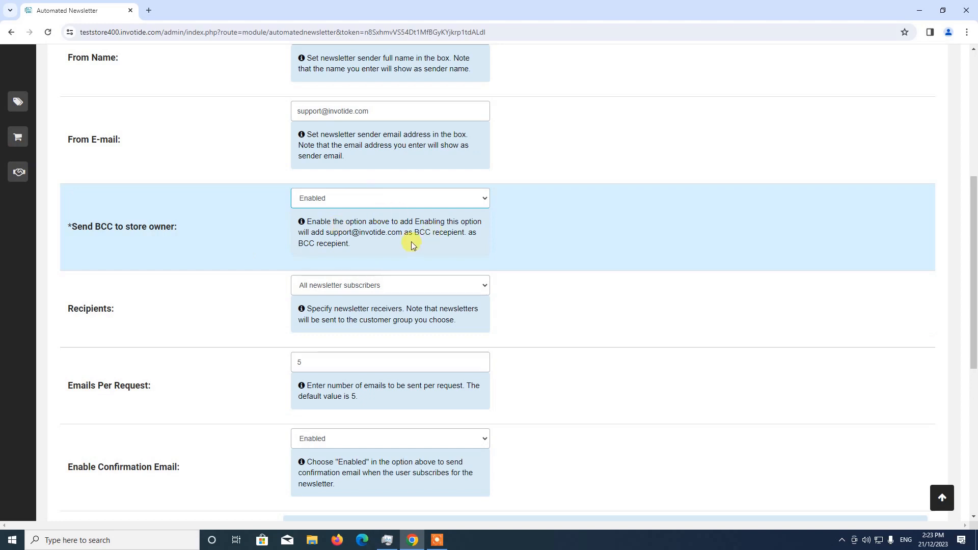
left_click_drag(326, 232, 403, 230)
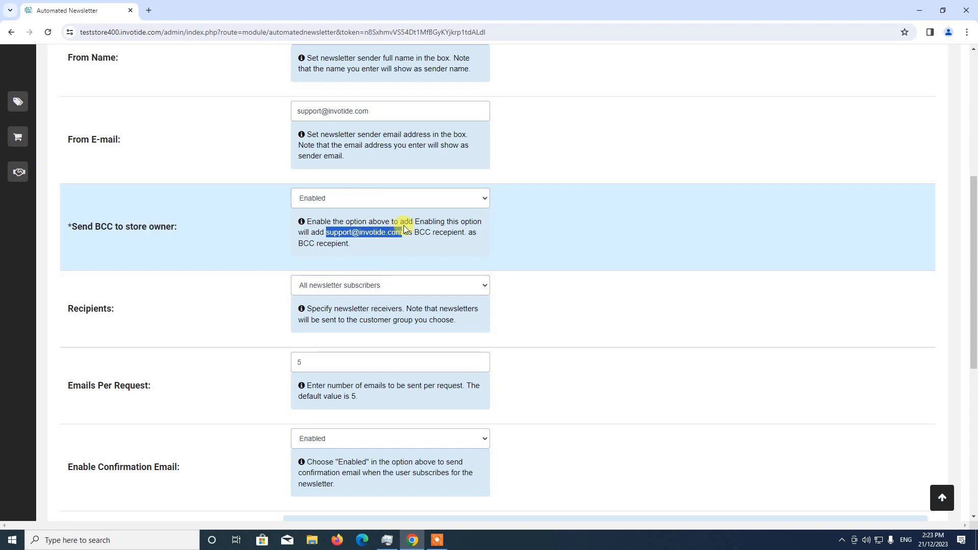
left_click(374, 200)
left_click(355, 222)
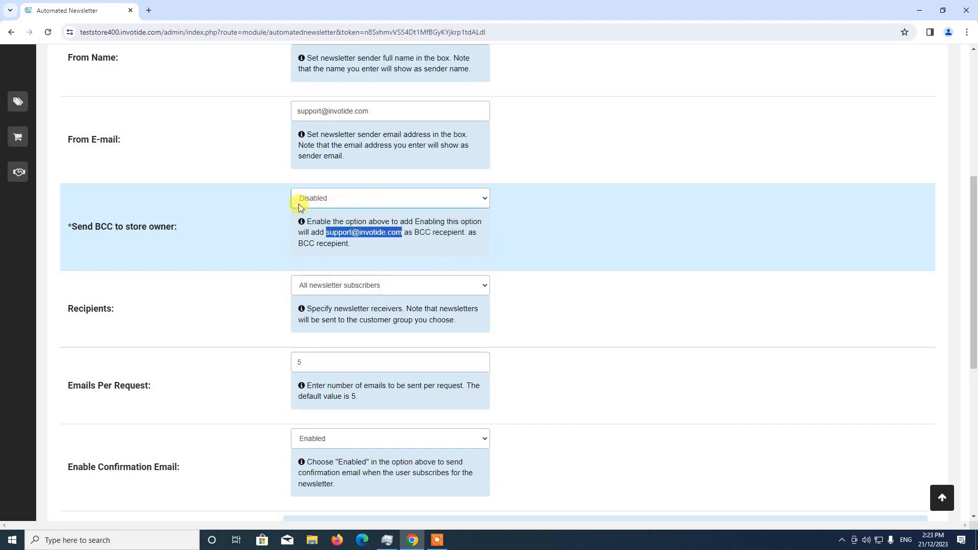
Try Customer group and All customers as newsletter recipients, and return the choice to All newsletter subscribers.
scroll(306, 193, "down", 2)
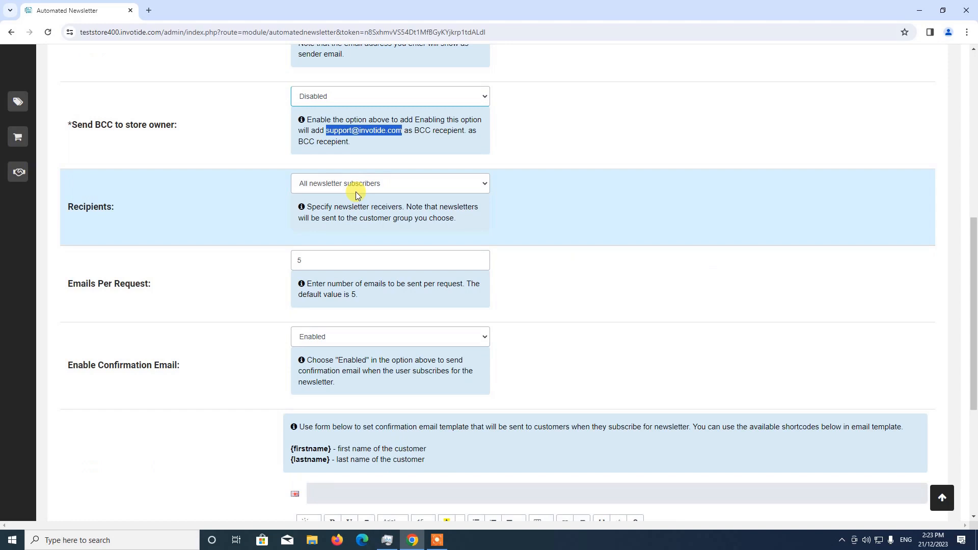
left_click(356, 191)
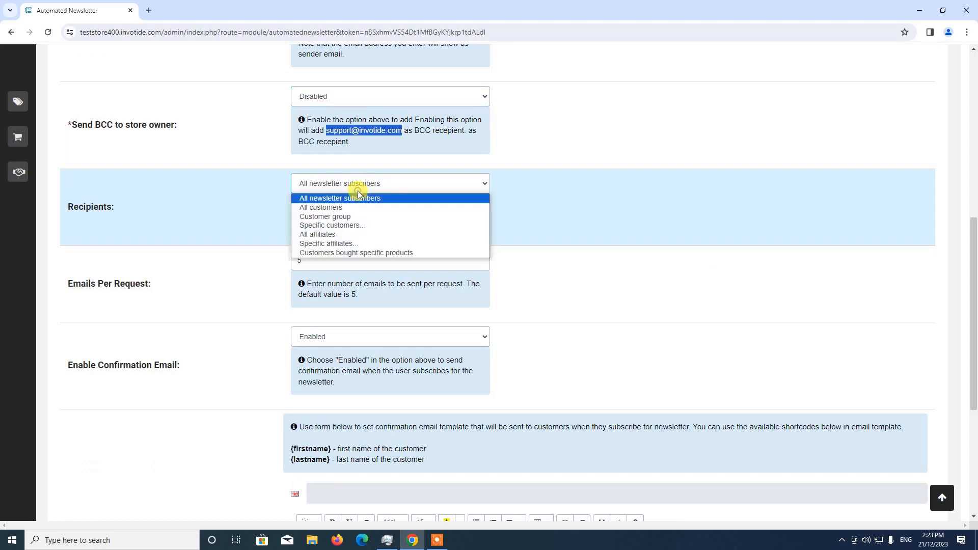
left_click(355, 216)
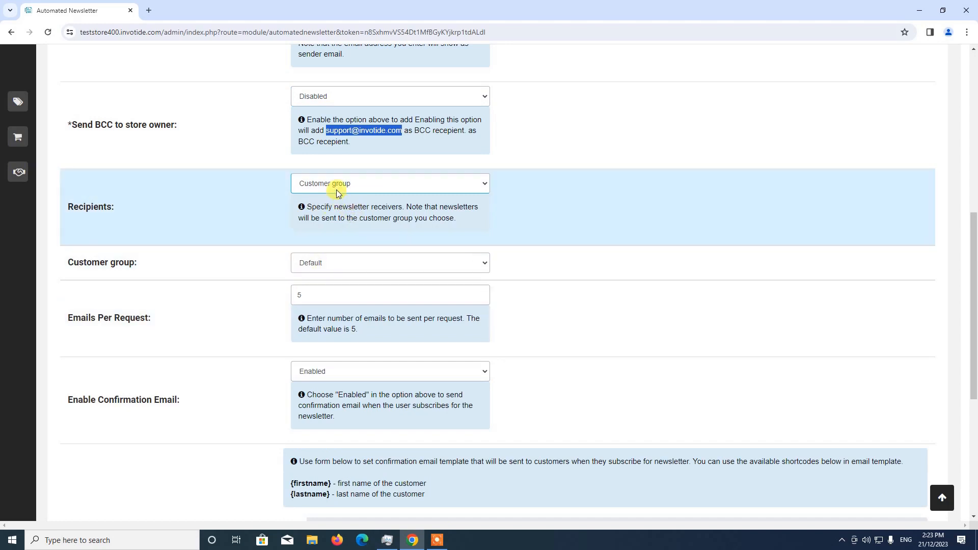
left_click(336, 189)
left_click(325, 208)
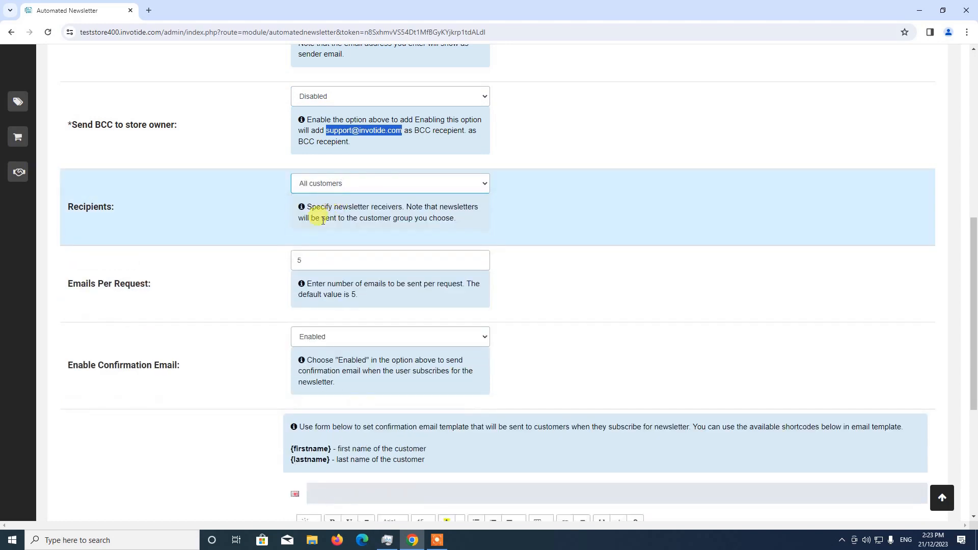
left_click(326, 186)
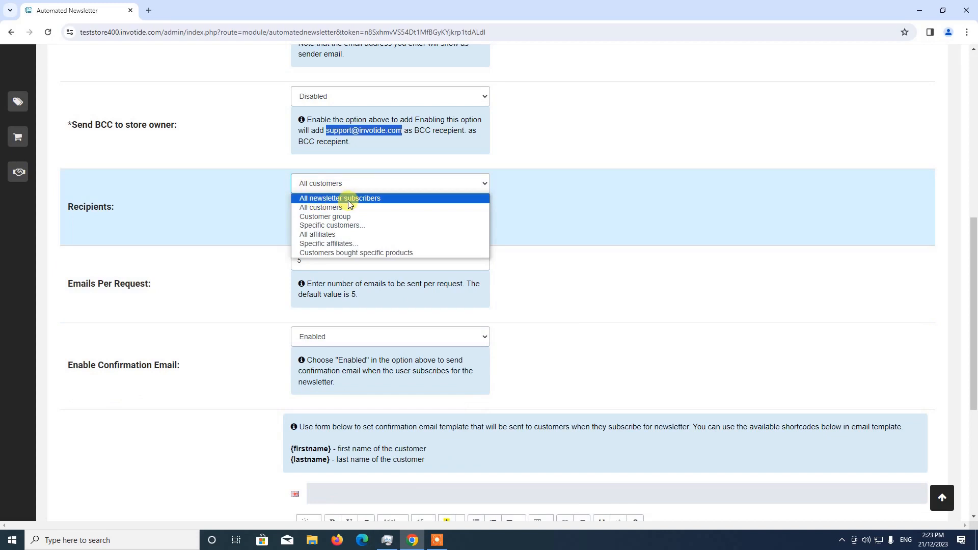
left_click(347, 200)
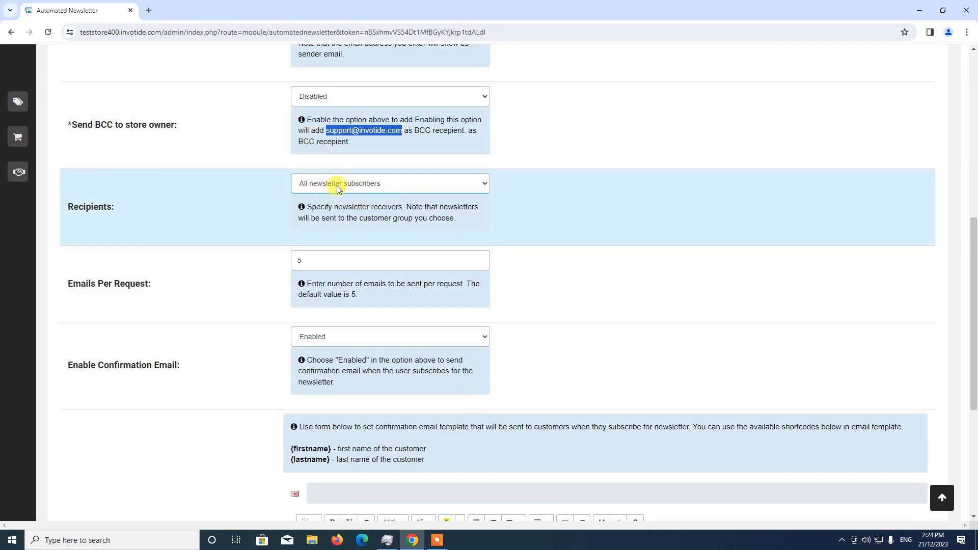
Try disabling the newsletter confirmation email and set the option back to Enabled.
scroll(286, 232, "down", 1)
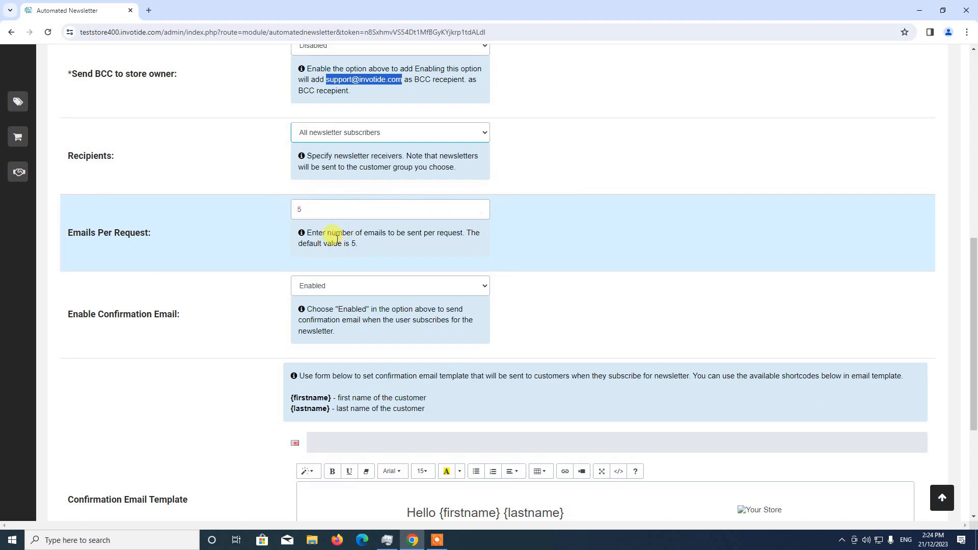
scroll(337, 238, "down", 1)
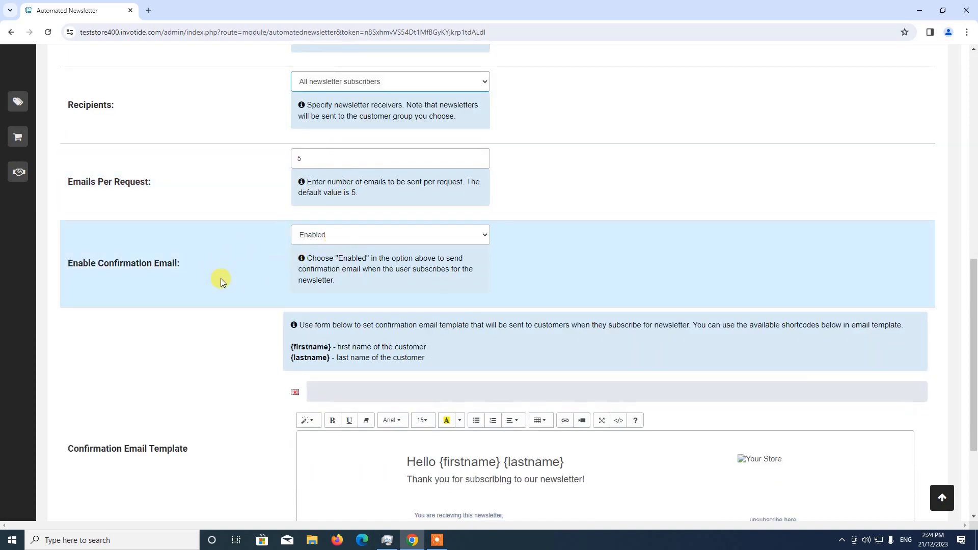
scroll(228, 282, "down", 3)
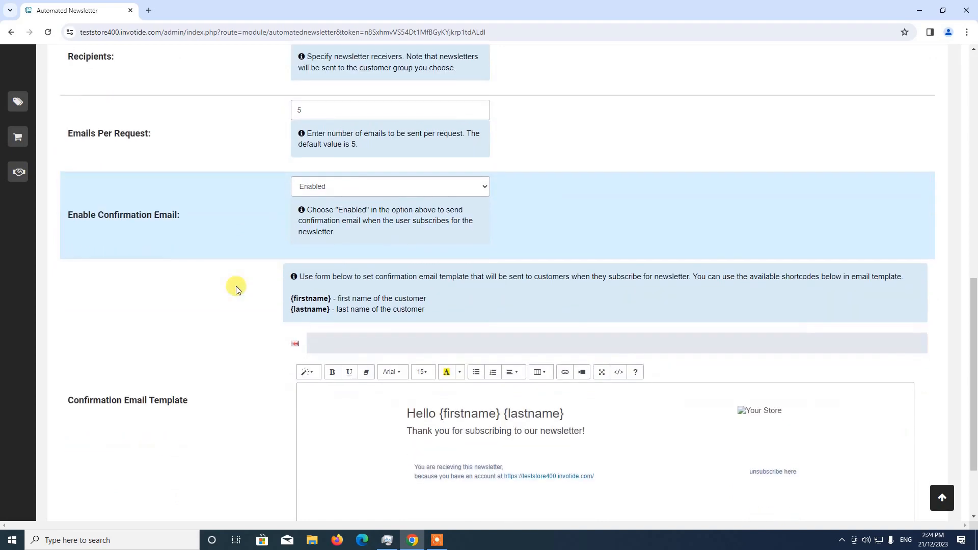
scroll(243, 286, "up", 2)
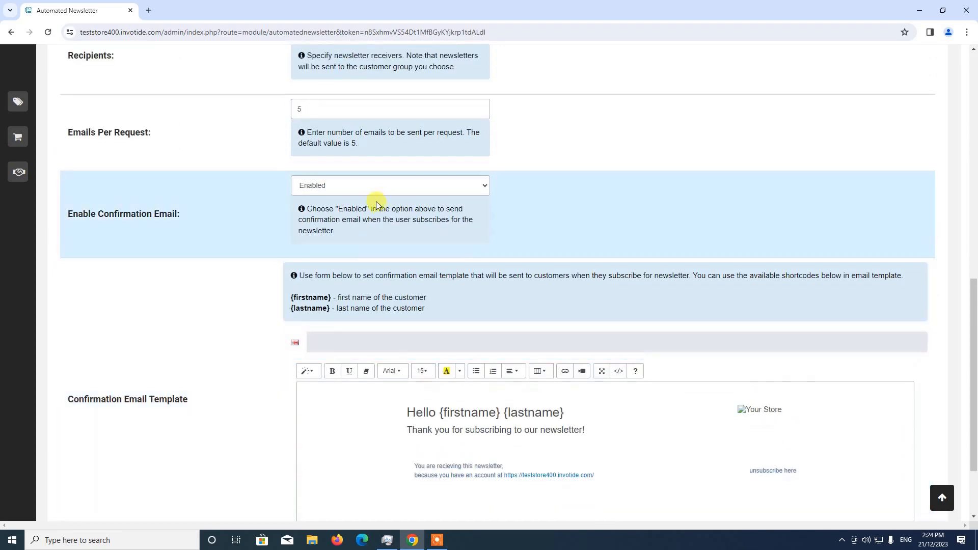
left_click(371, 190)
left_click(343, 210)
scroll(340, 193, "up", 4)
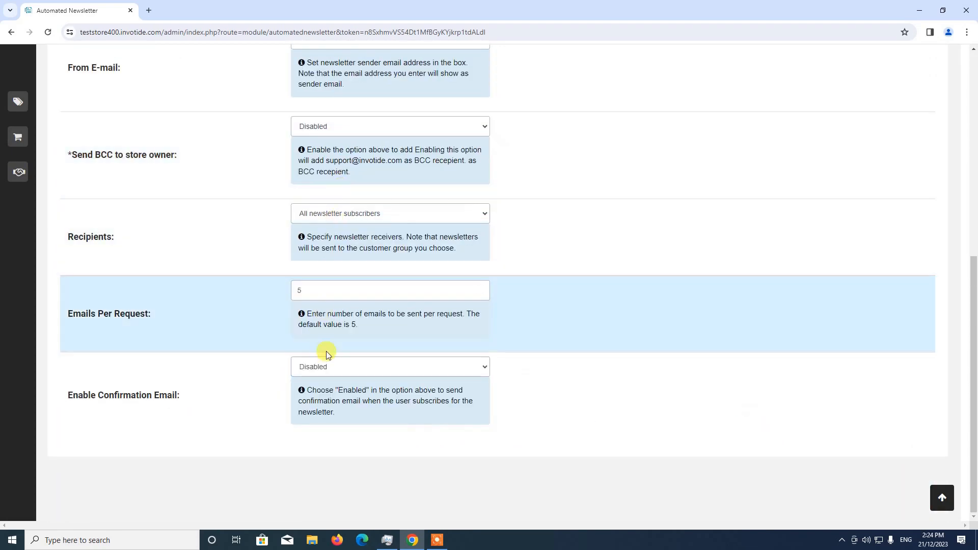
left_click(327, 366)
left_click(330, 382)
Review the confirmation email template with its shortcodes and the rest of the general settings.
scroll(345, 355, "down", 5)
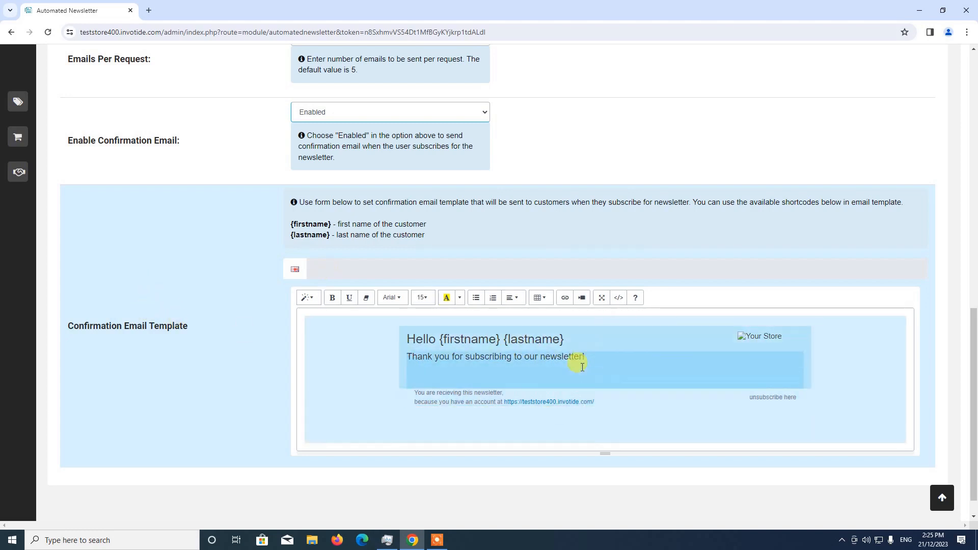
scroll(602, 337, "down", 1)
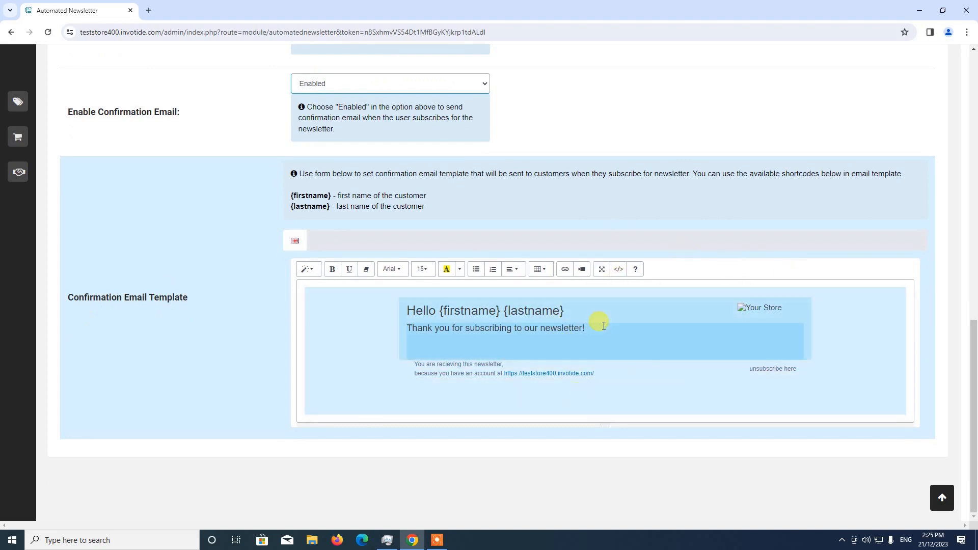
scroll(588, 346, "up", 2)
scroll(555, 225, "down", 2)
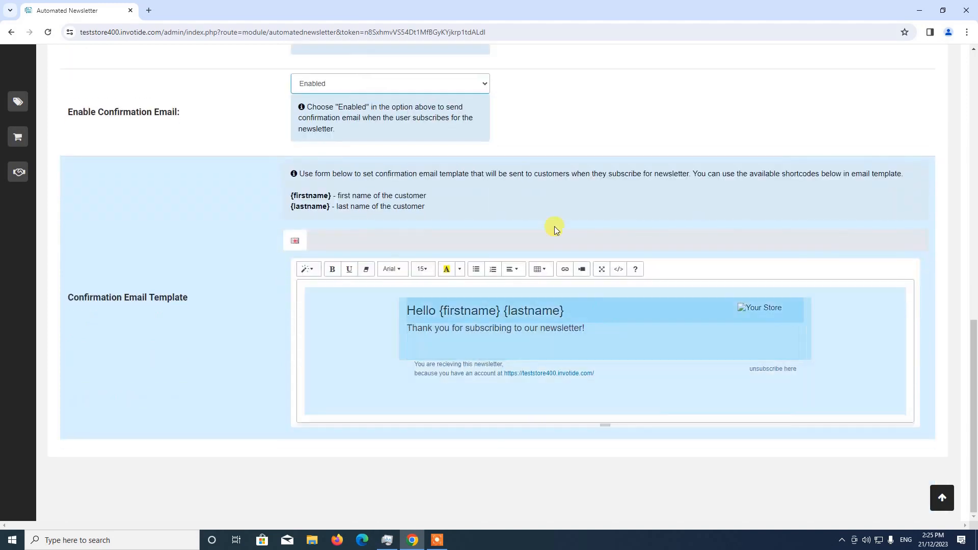
scroll(494, 308, "up", 3)
scroll(494, 307, "up", 10)
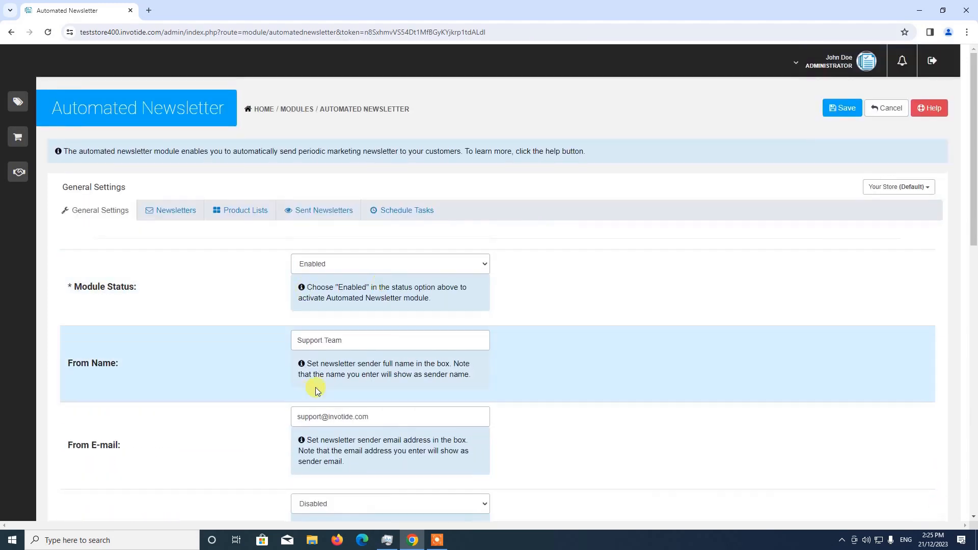
scroll(331, 389, "down", 2)
scroll(356, 390, "down", 12)
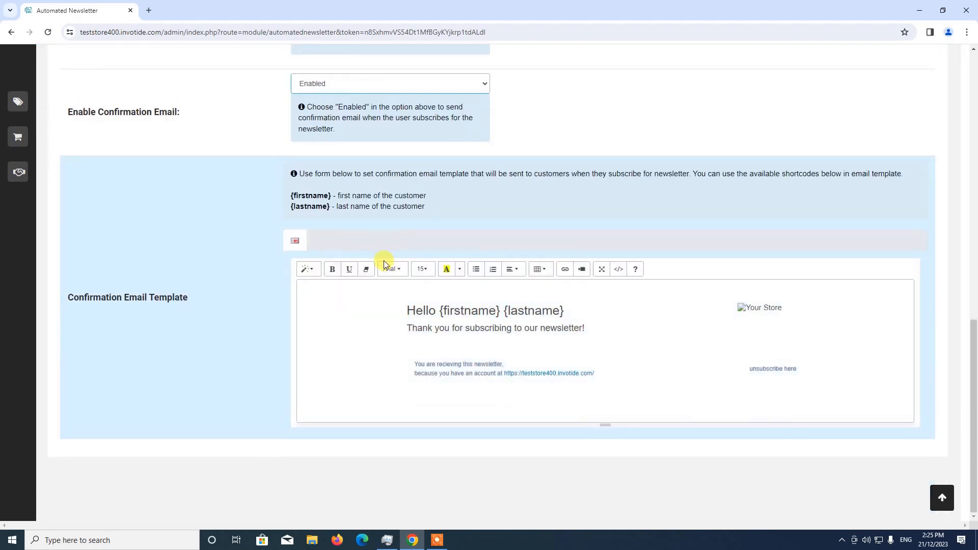
Save the module's general settings.
scroll(384, 258, "up", 10)
scroll(383, 261, "up", 5)
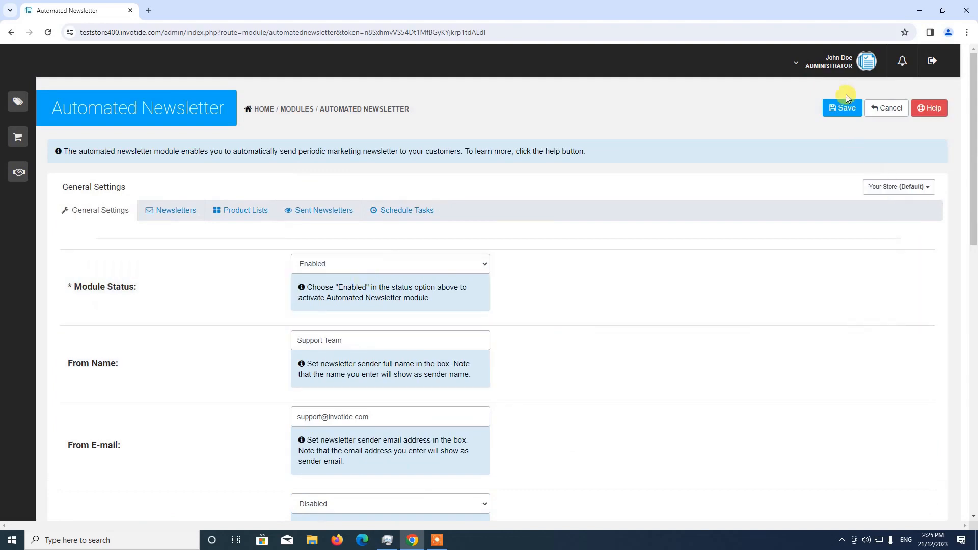
left_click(841, 106)
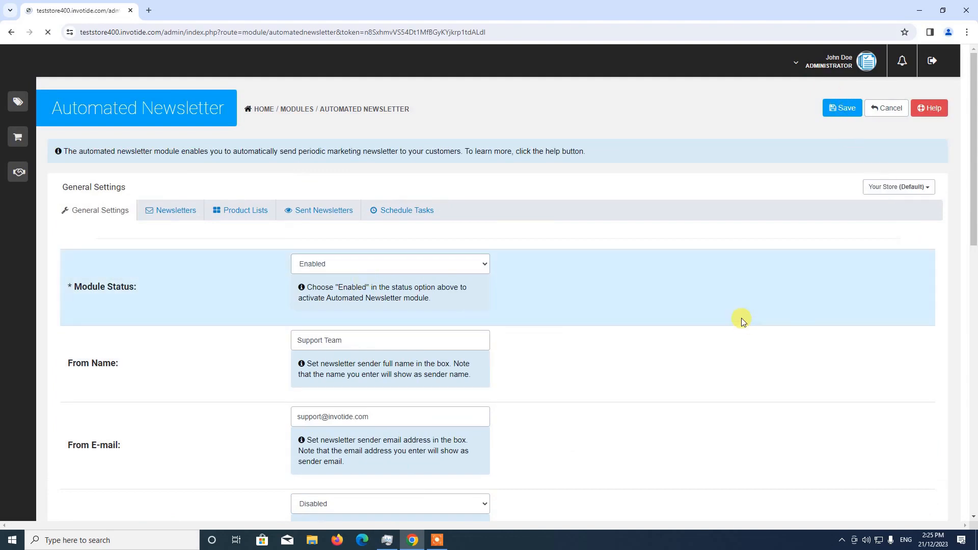
scroll(517, 277, "down", 3)
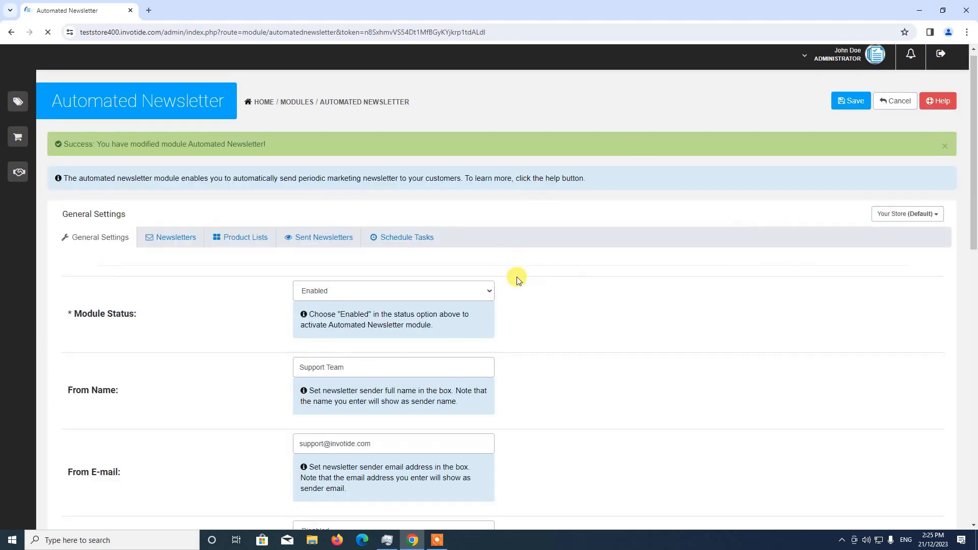
scroll(516, 277, "up", 3)
scroll(319, 340, "down", 5)
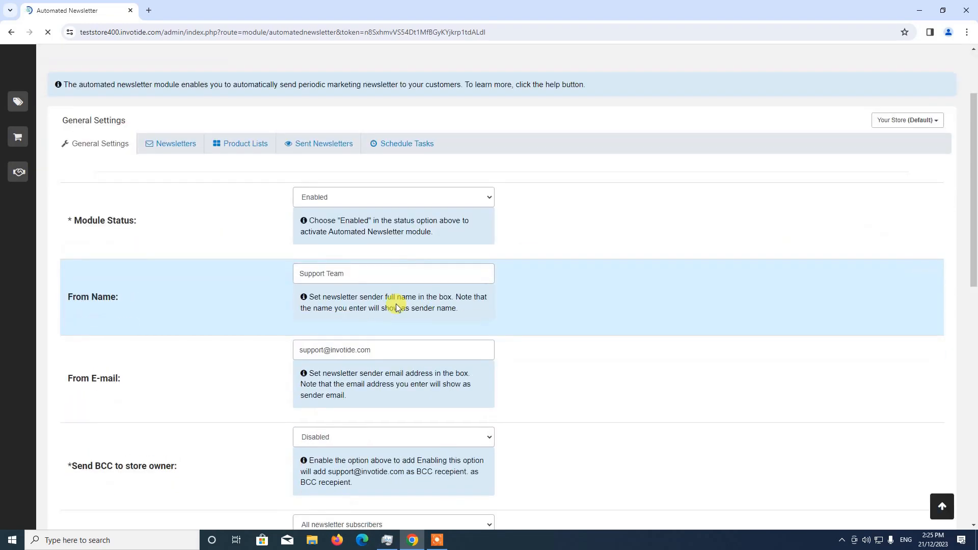
scroll(360, 371, "up", 4)
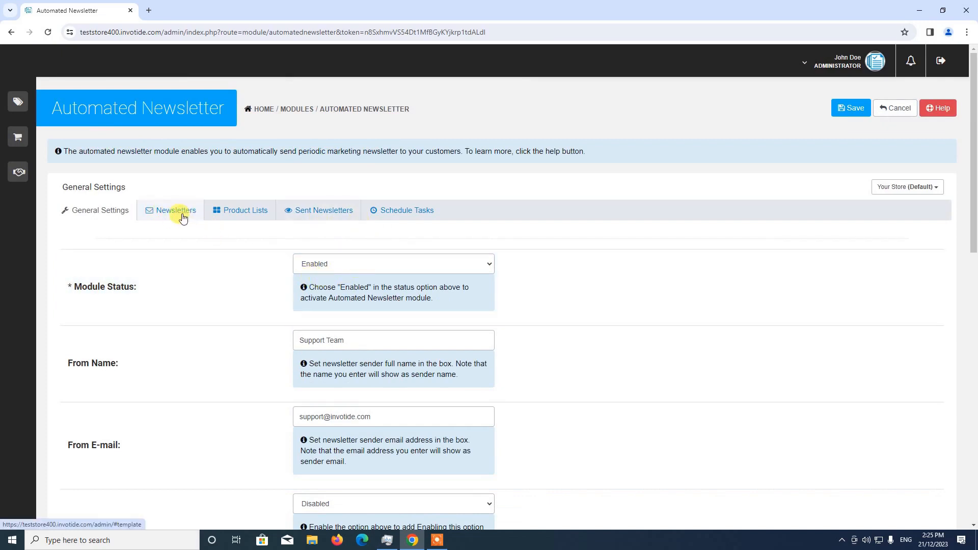
Create a new newsletter template with the subject "Weekly Digest!".
left_click(183, 218)
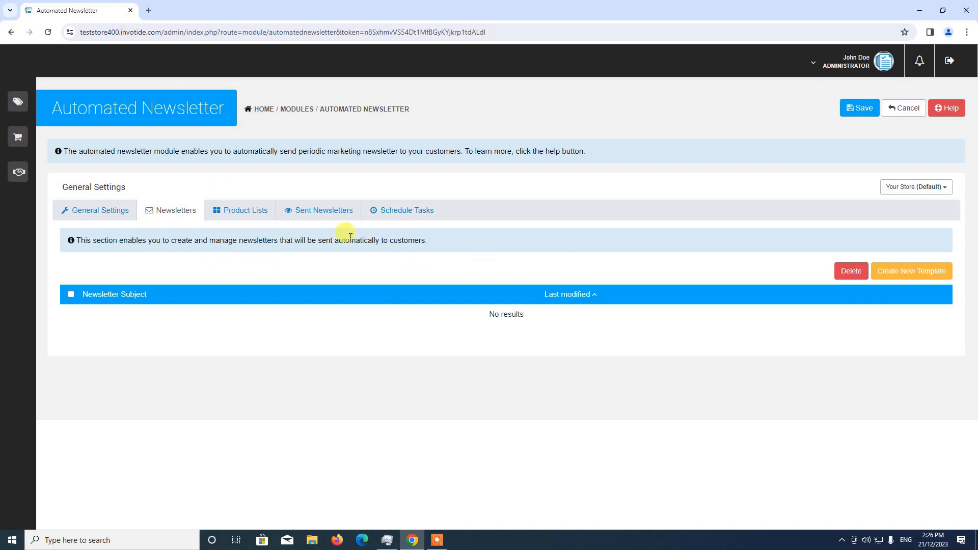
left_click(909, 277)
scroll(523, 243, "down", 1)
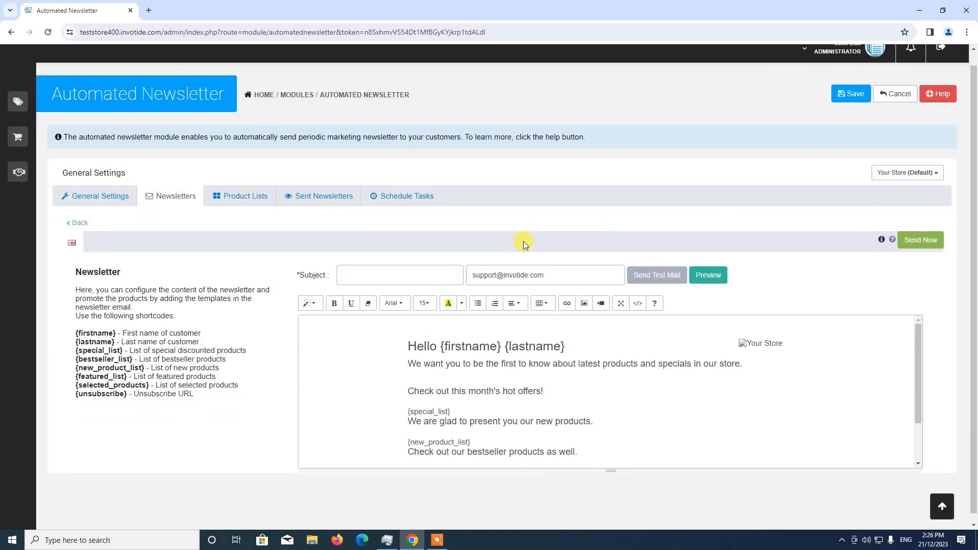
left_click(387, 267)
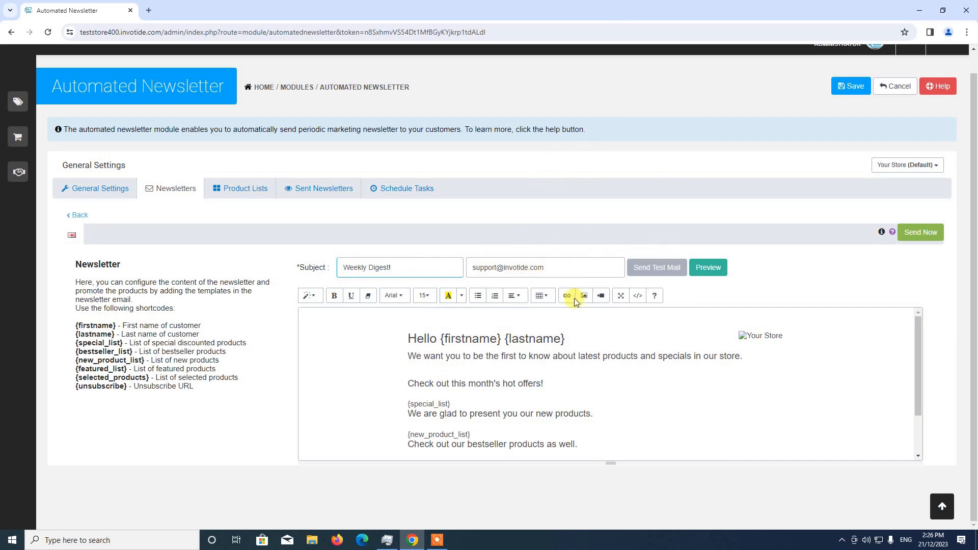
scroll(616, 372, "down", 1)
scroll(614, 383, "up", 1)
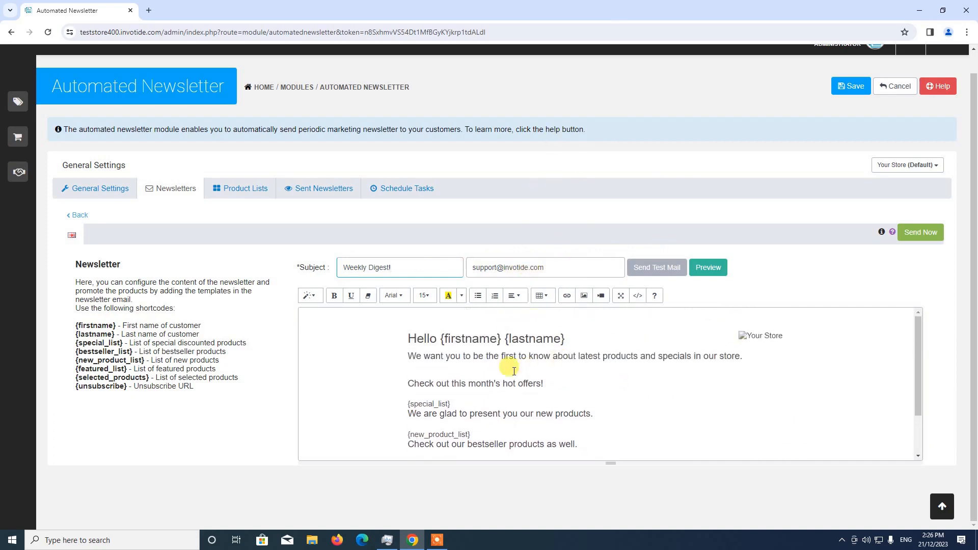
Preview the Weekly Digest email through to its footer and close the preview.
left_click(716, 273)
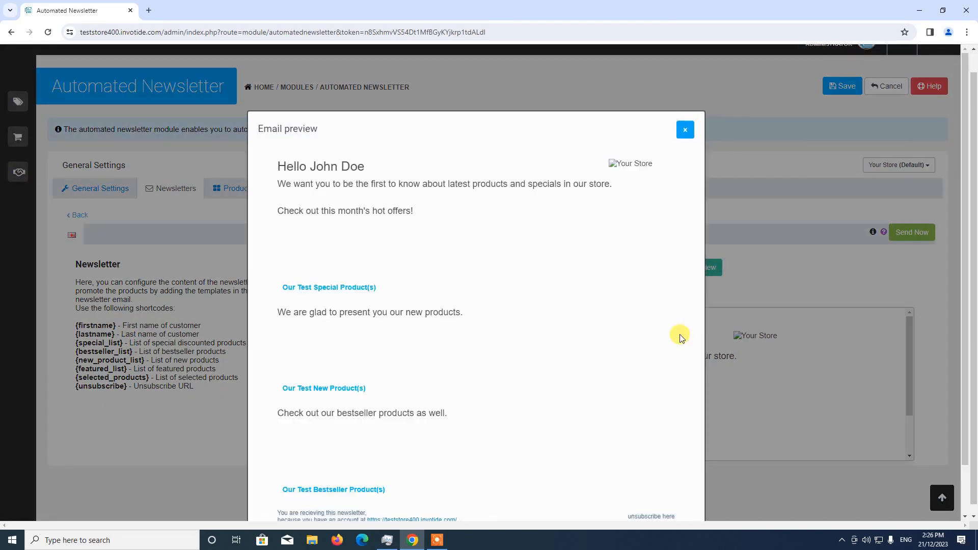
scroll(392, 295, "down", 3)
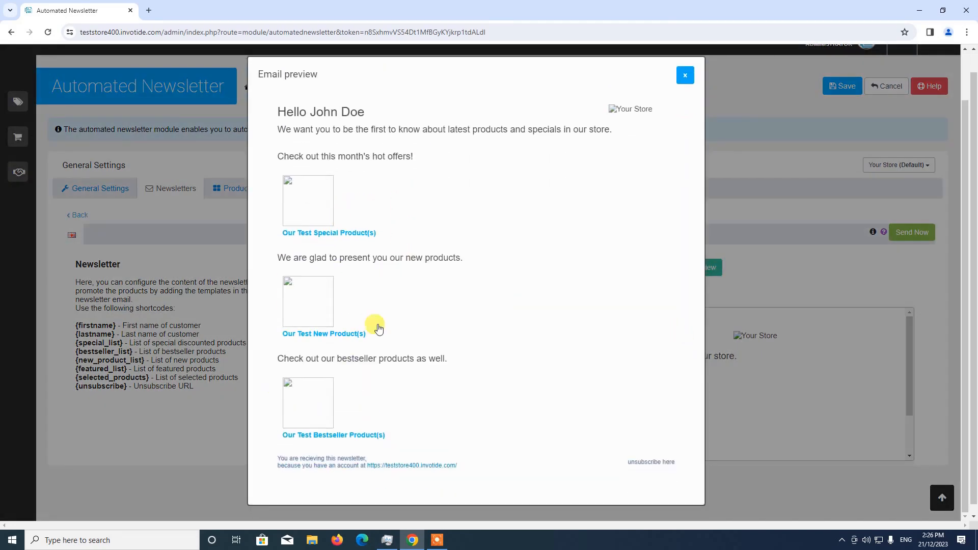
scroll(378, 327, "up", 2)
left_click(686, 132)
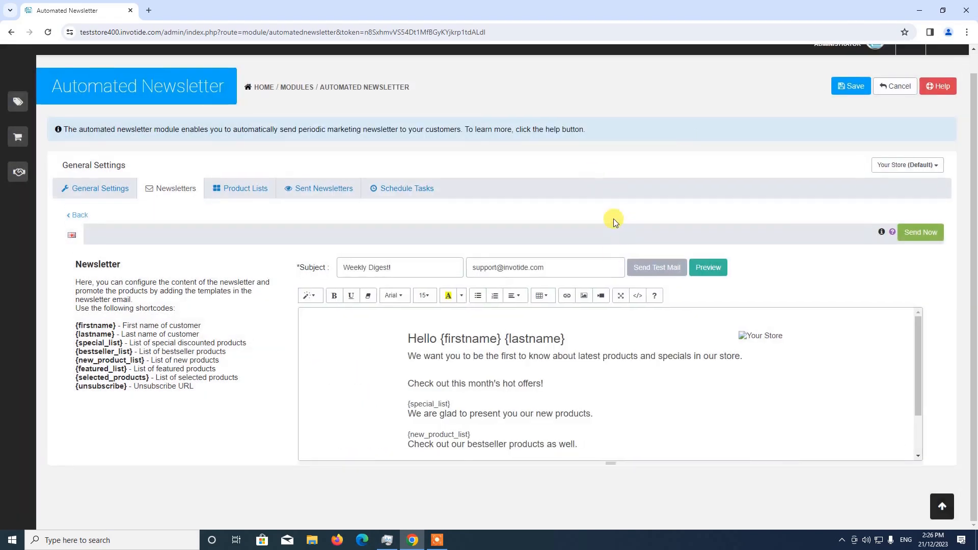
Examine the body text and product list shortcodes of the Weekly Digest template.
scroll(464, 371, "down", 1)
scroll(461, 356, "down", 2)
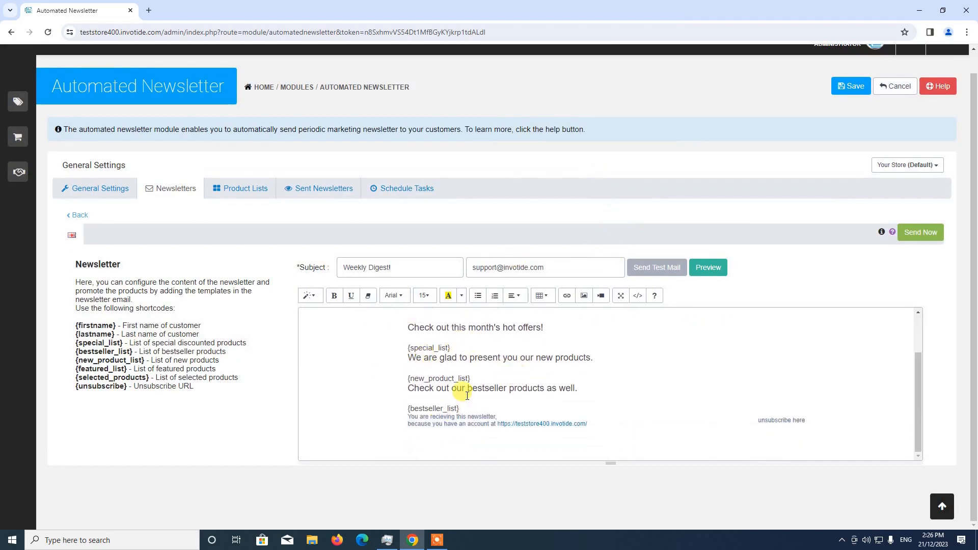
scroll(463, 379, "up", 2)
scroll(474, 364, "down", 2)
scroll(473, 361, "up", 2)
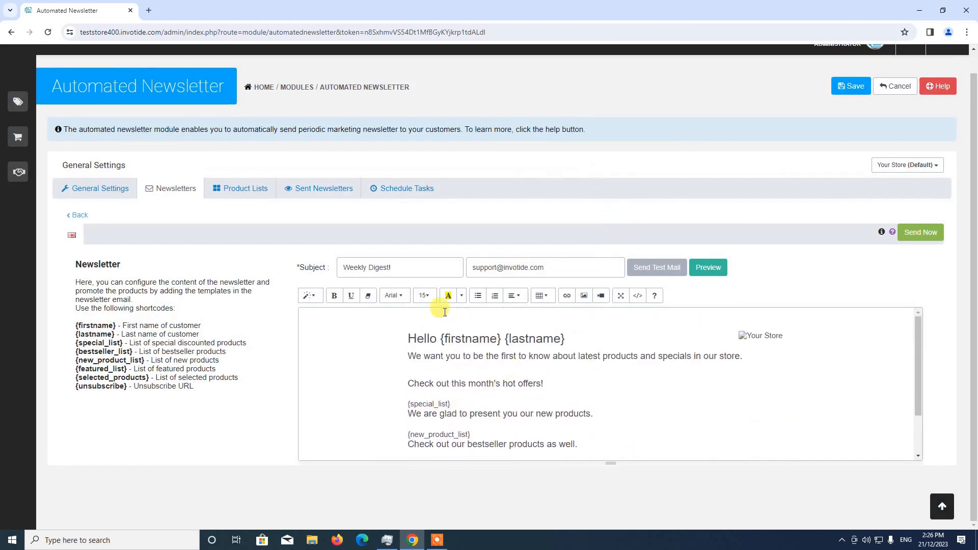
scroll(479, 376, "down", 2)
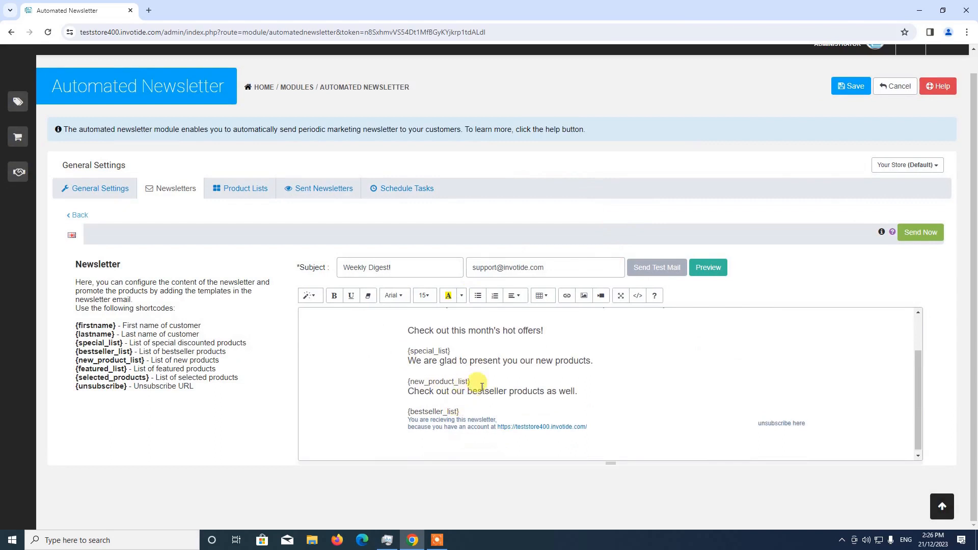
scroll(499, 387, "up", 3)
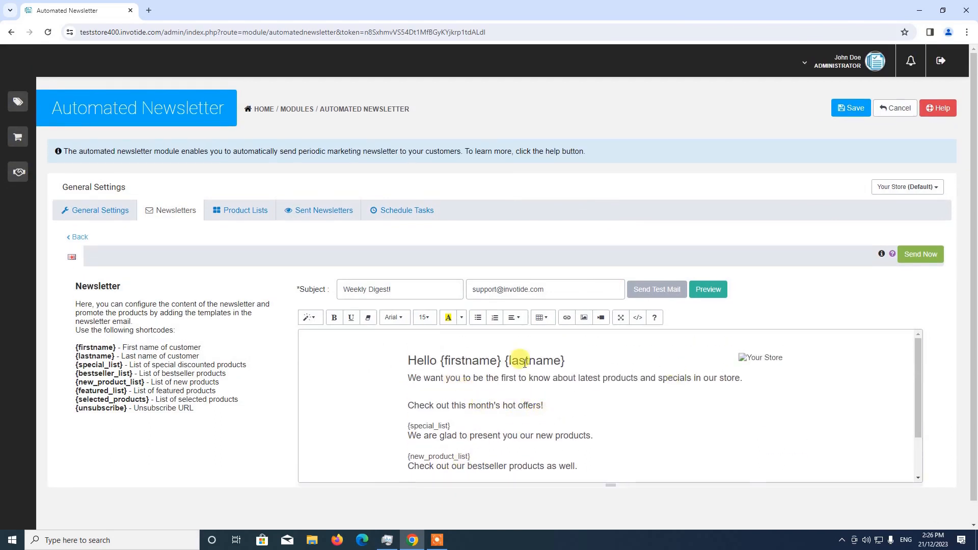
scroll(509, 361, "down", 3)
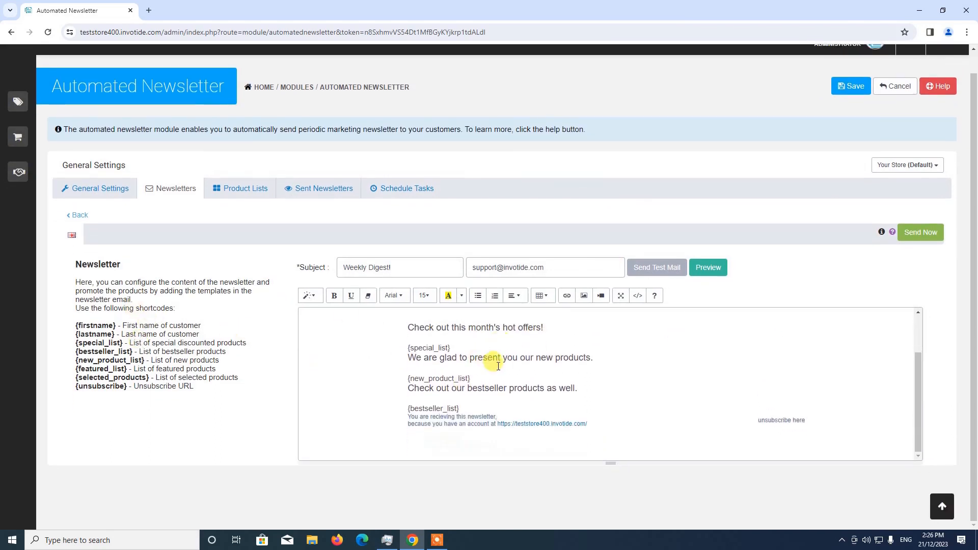
scroll(491, 360, "up", 2)
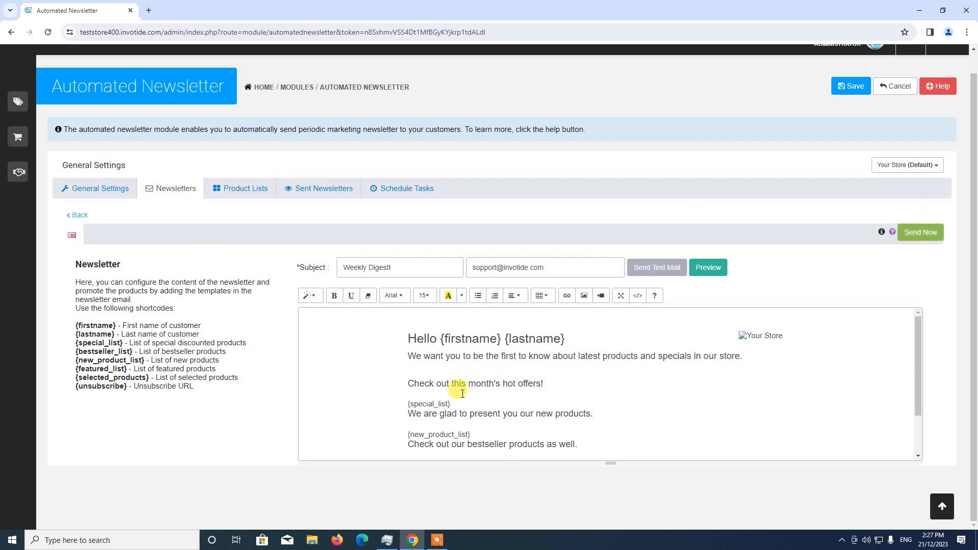
Save the Weekly Digest template and return to the list of newsletters.
scroll(461, 388, "up", 1)
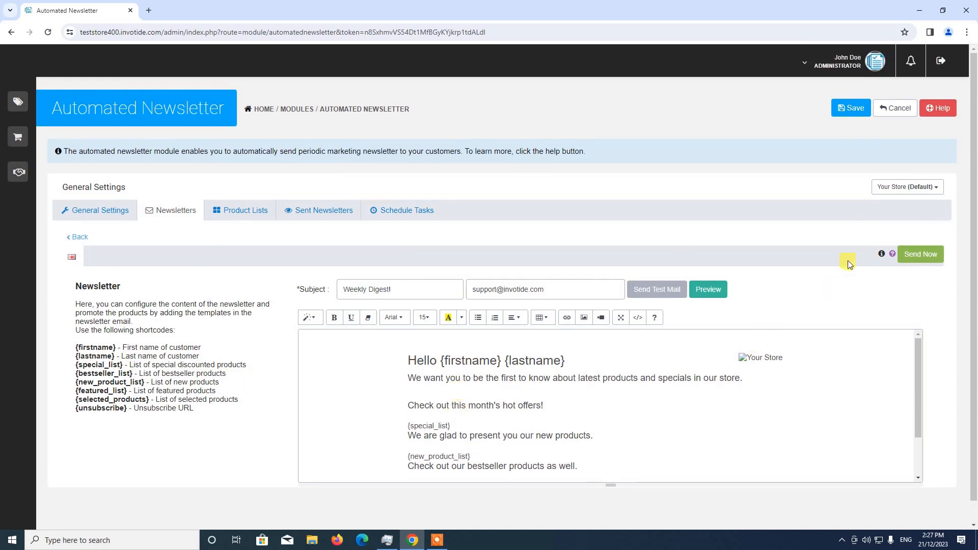
left_click(847, 114)
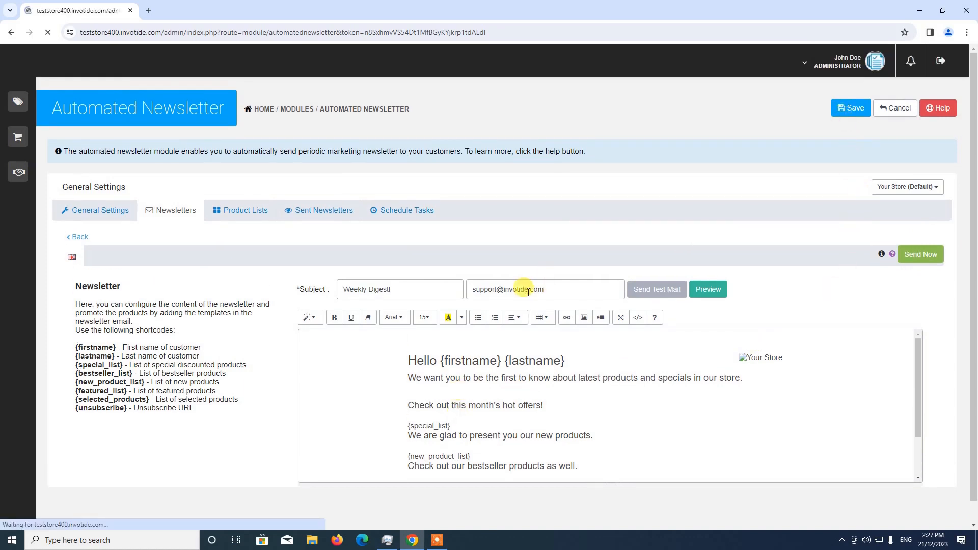
scroll(558, 288, "down", 4)
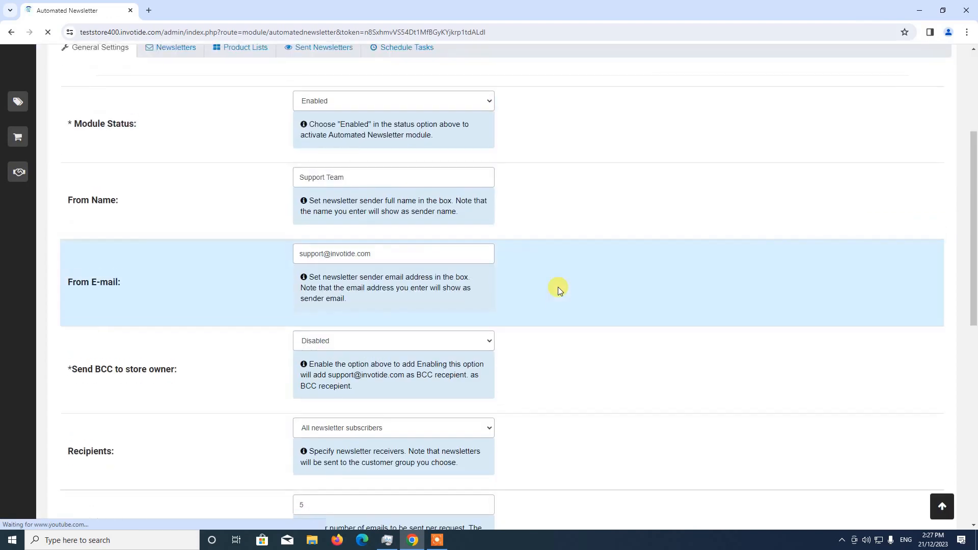
scroll(558, 288, "up", 4)
left_click(175, 245)
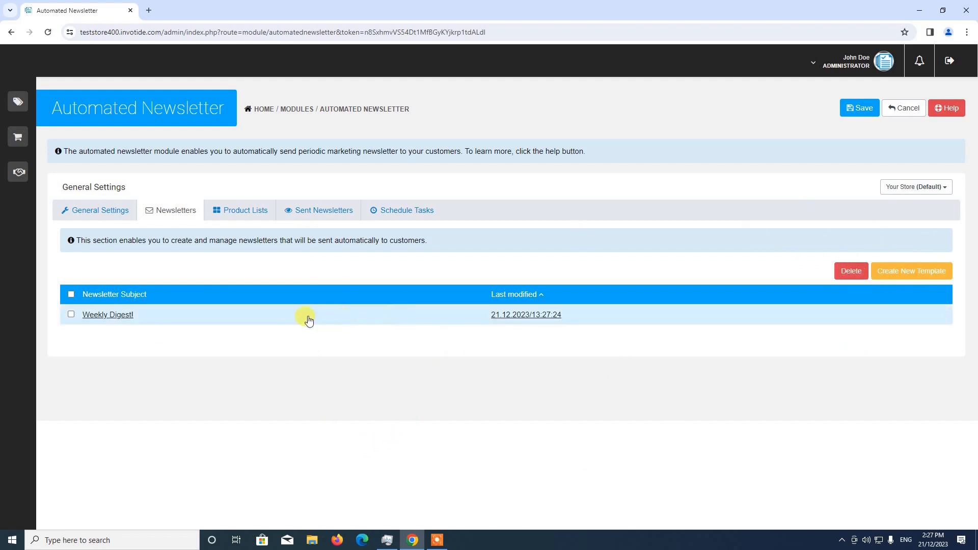
Open the product list settings and review the options for the products included in newsletters.
left_click(238, 214)
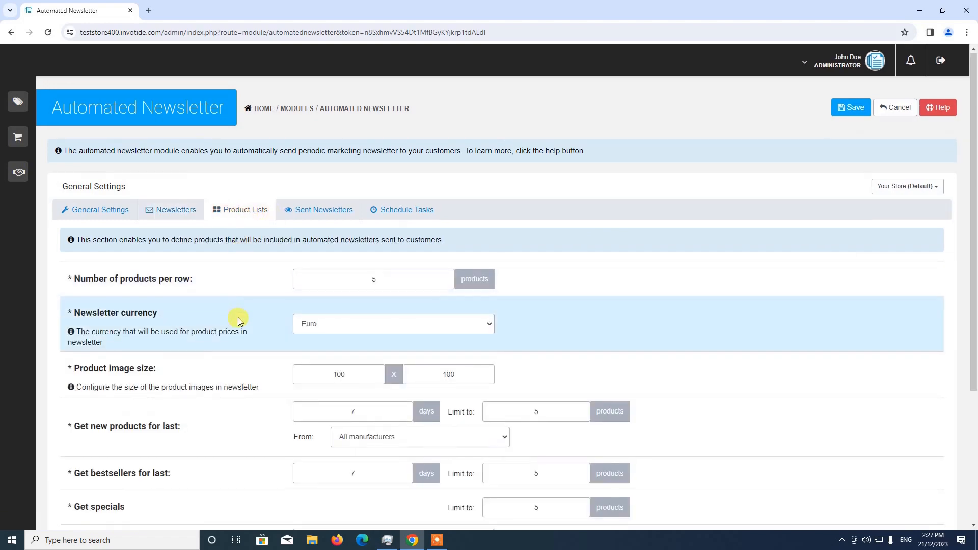
scroll(238, 318, "down", 2)
scroll(237, 317, "up", 2)
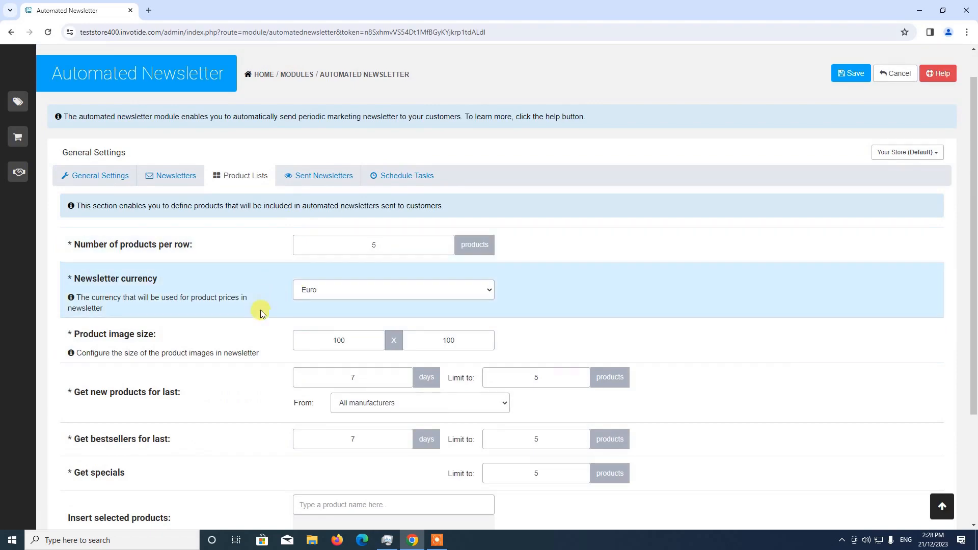
scroll(253, 367, "down", 2)
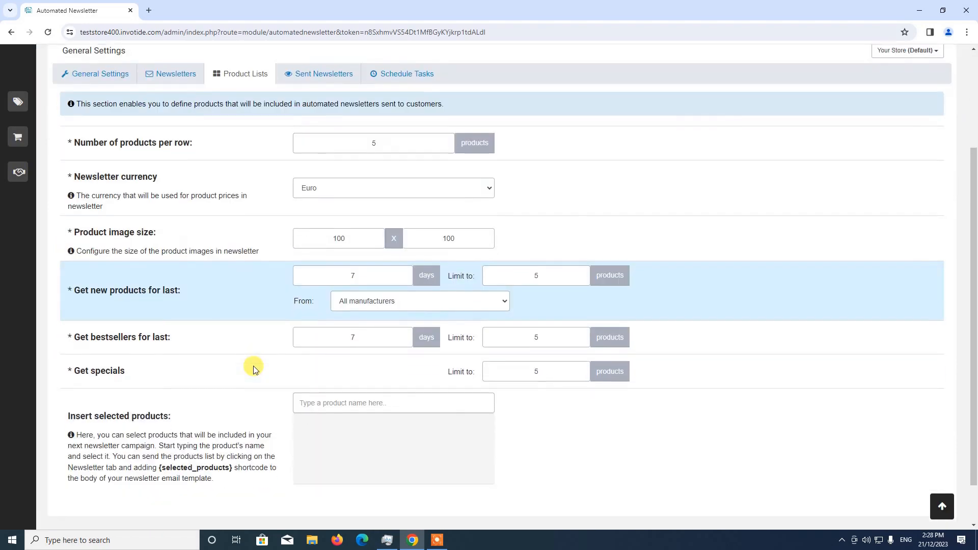
Set the newsletter currency for product prices to US Dollar.
scroll(252, 365, "up", 2)
scroll(253, 366, "down", 3)
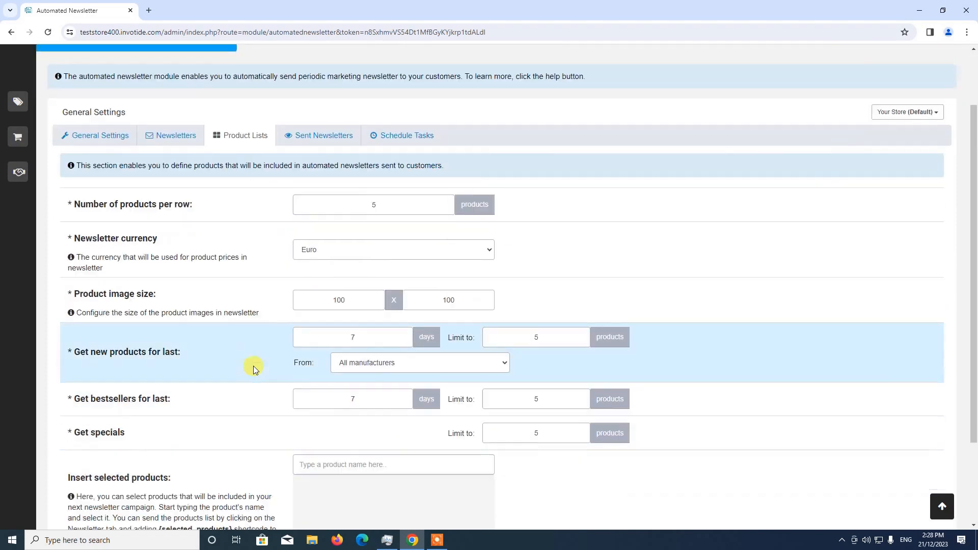
scroll(338, 406, "up", 2)
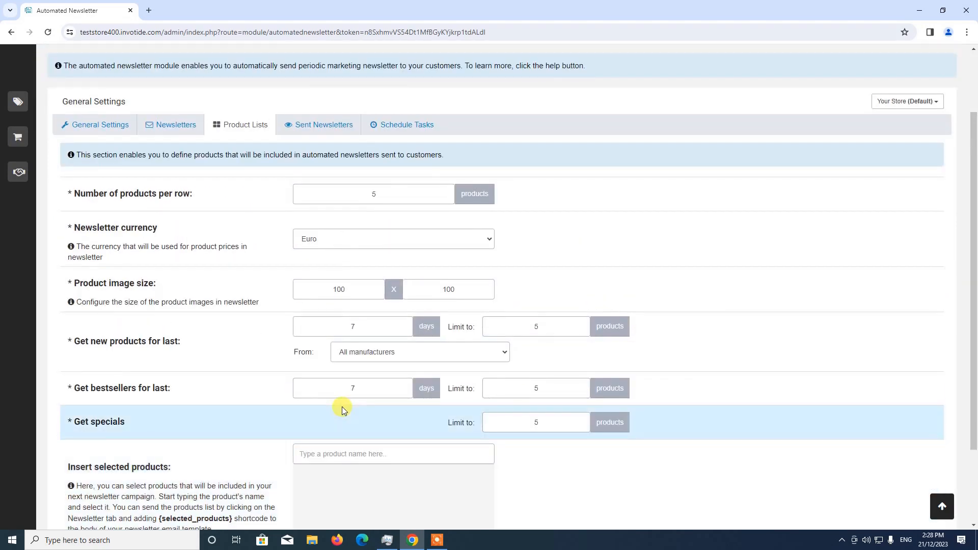
scroll(307, 318, "down", 2)
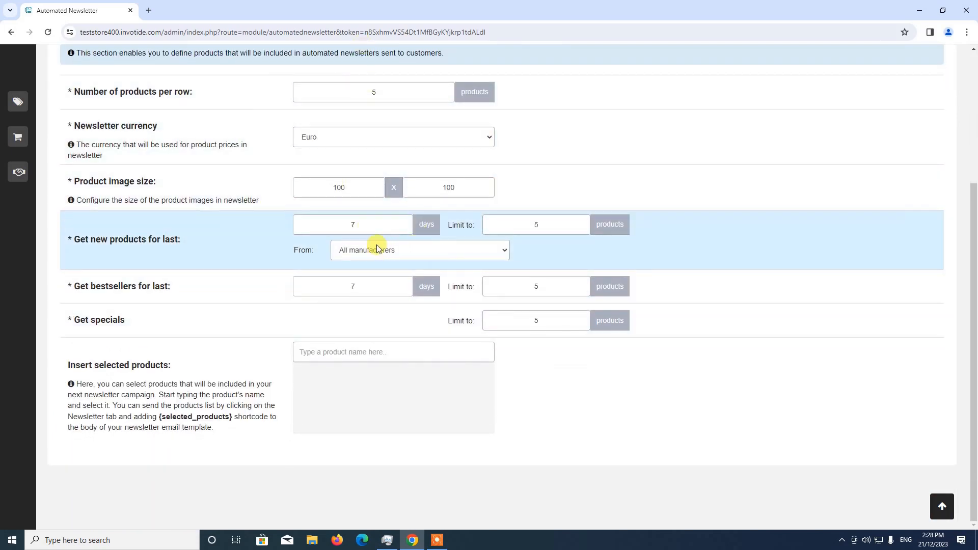
scroll(360, 244, "up", 1)
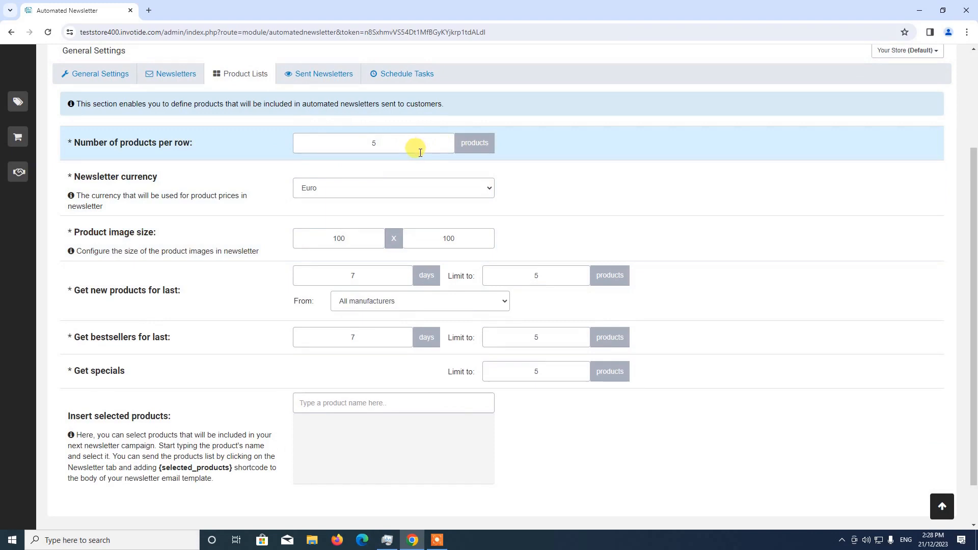
scroll(397, 144, "down", 1)
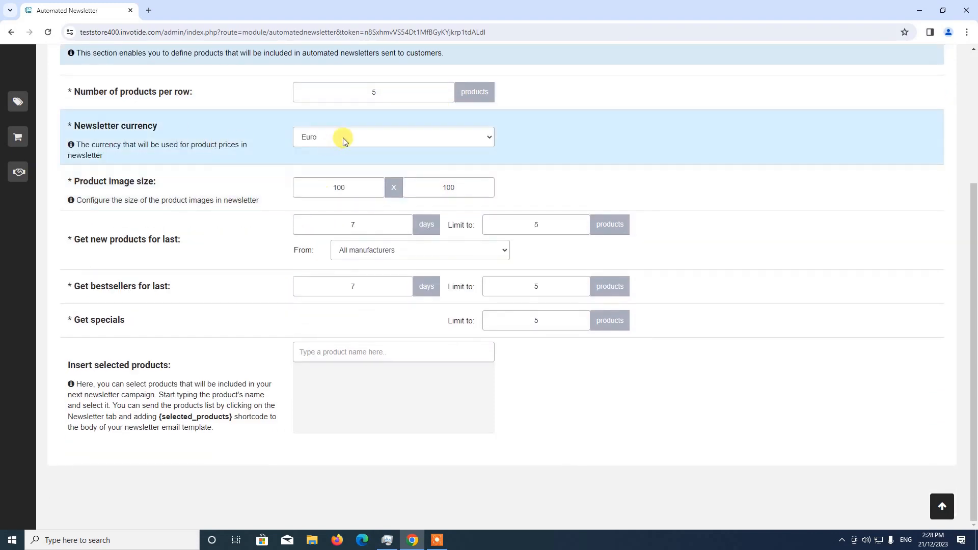
left_click(344, 137)
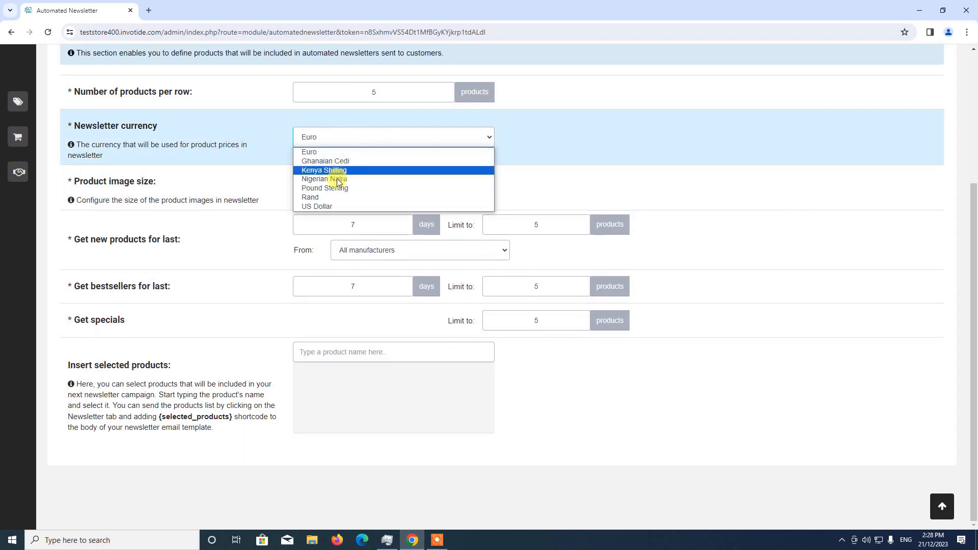
left_click(337, 205)
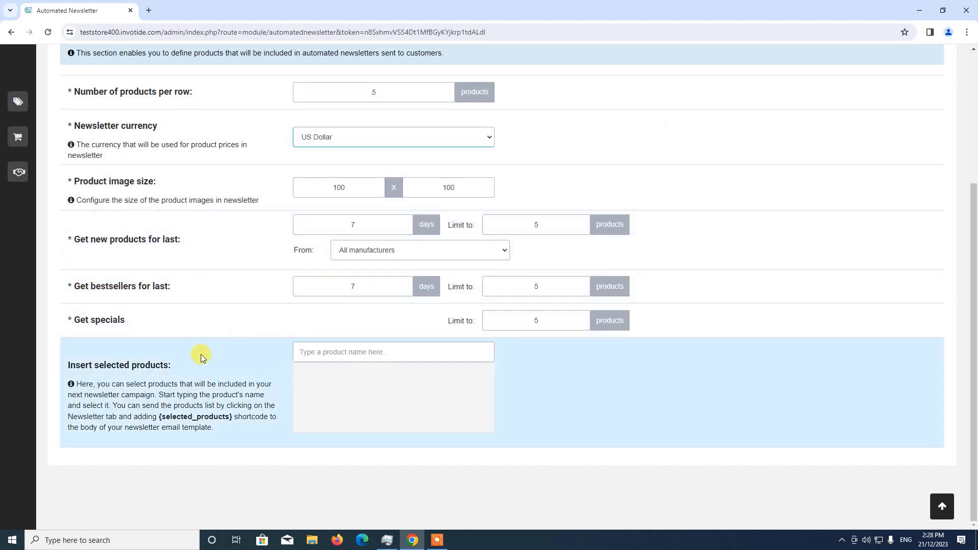
Add Product 2, Product 3 and Product 4 to the selected products for the next newsletter campaign.
left_click(328, 352)
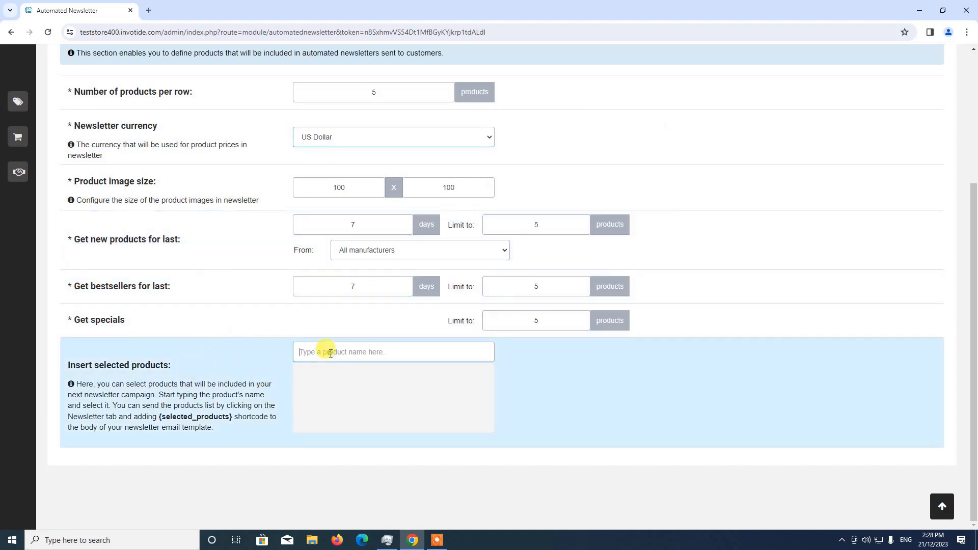
left_click(356, 351)
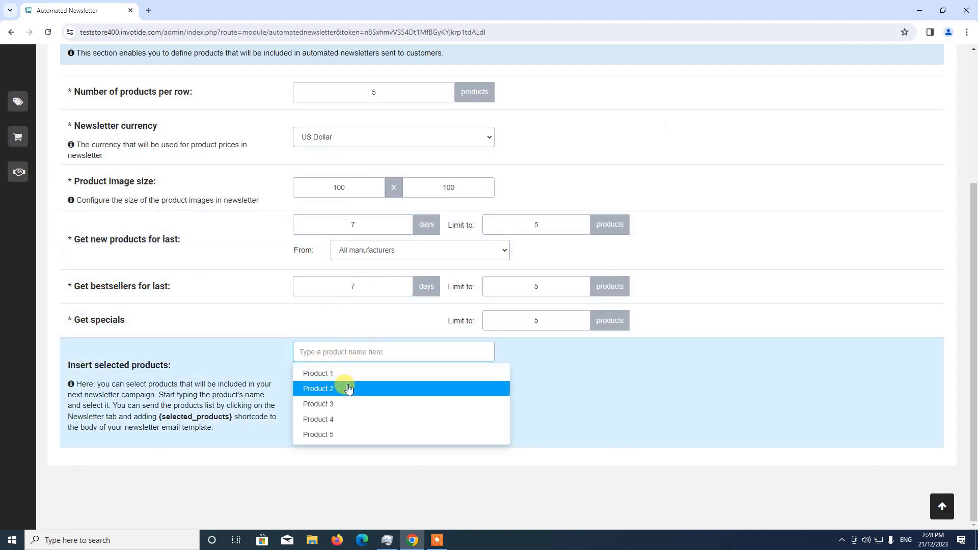
left_click(336, 389)
left_click(349, 350)
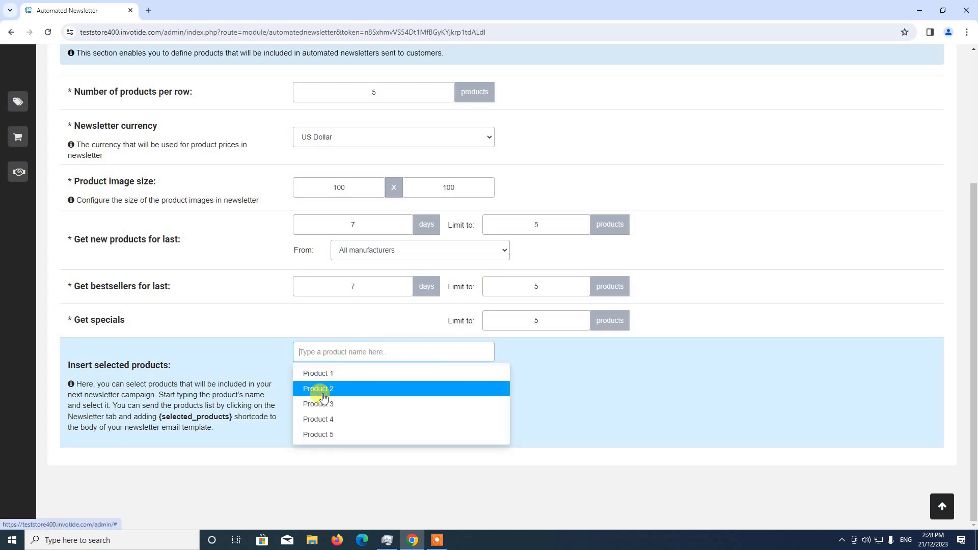
left_click(319, 402)
left_click(332, 359)
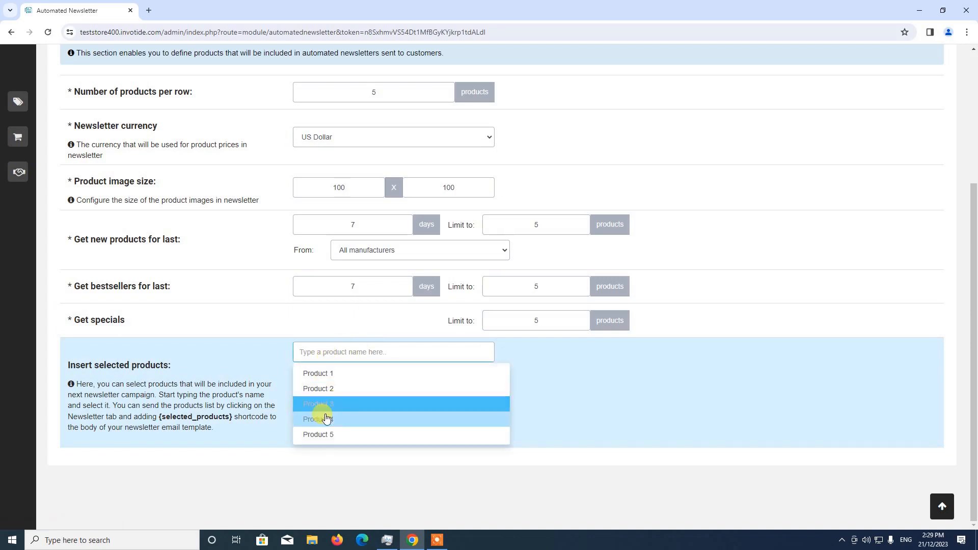
left_click(321, 414)
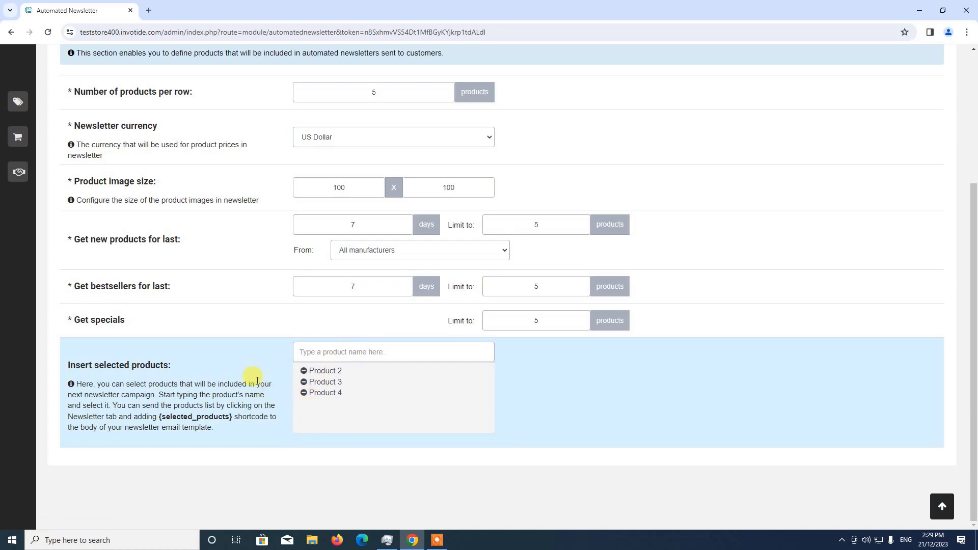
Save the Automated Newsletter module with its updated product list settings.
scroll(257, 379, "up", 3)
scroll(387, 247, "down", 2)
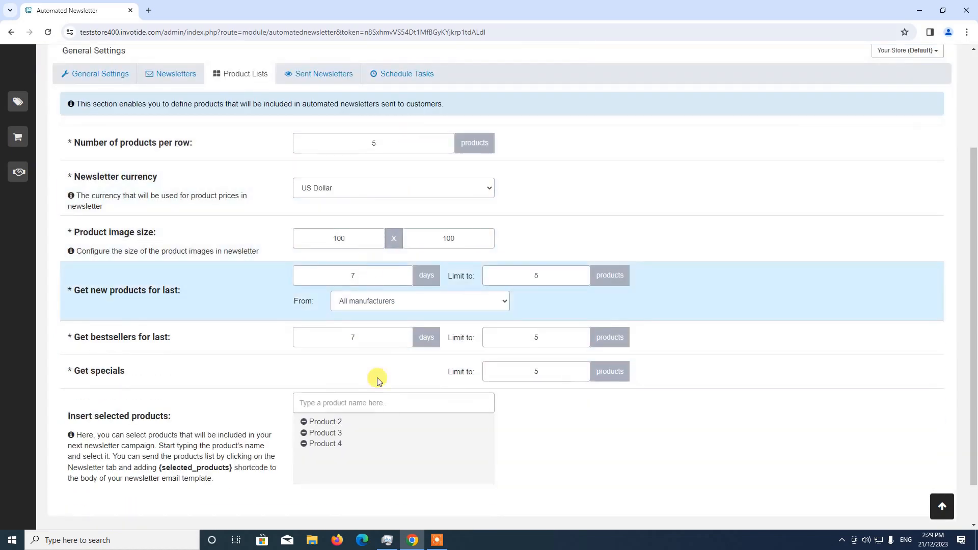
scroll(392, 318, "up", 3)
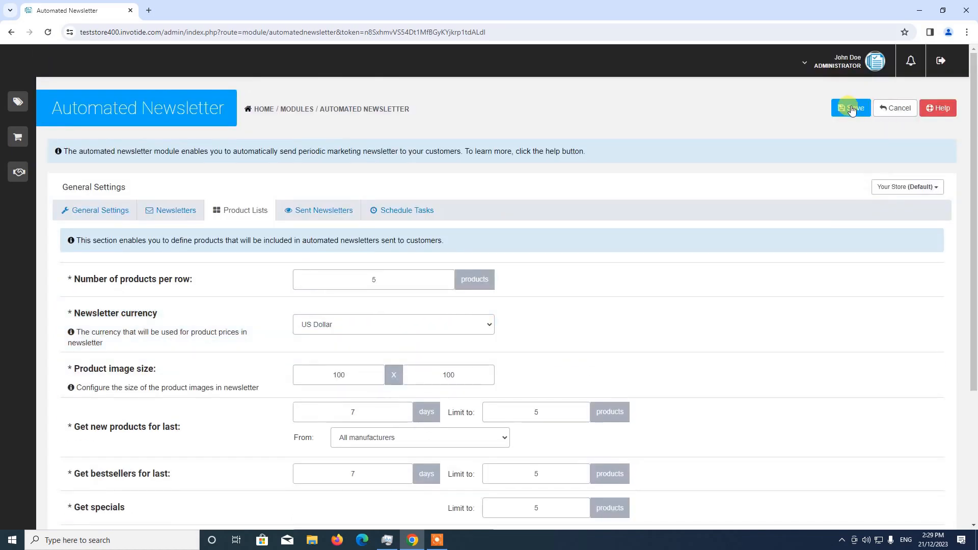
left_click(848, 108)
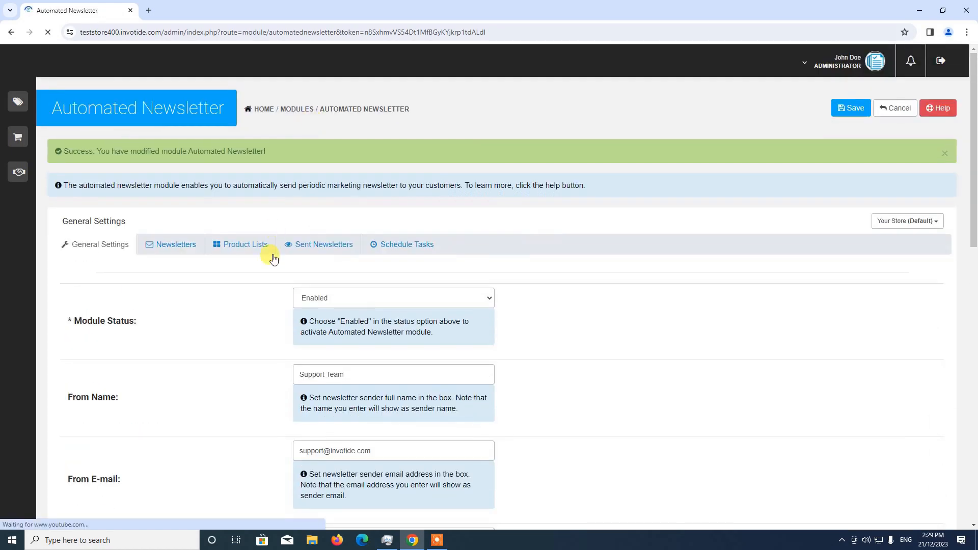
Check the saved currency and selected products in the product list settings, and open the log of sent newsletters.
left_click(237, 245)
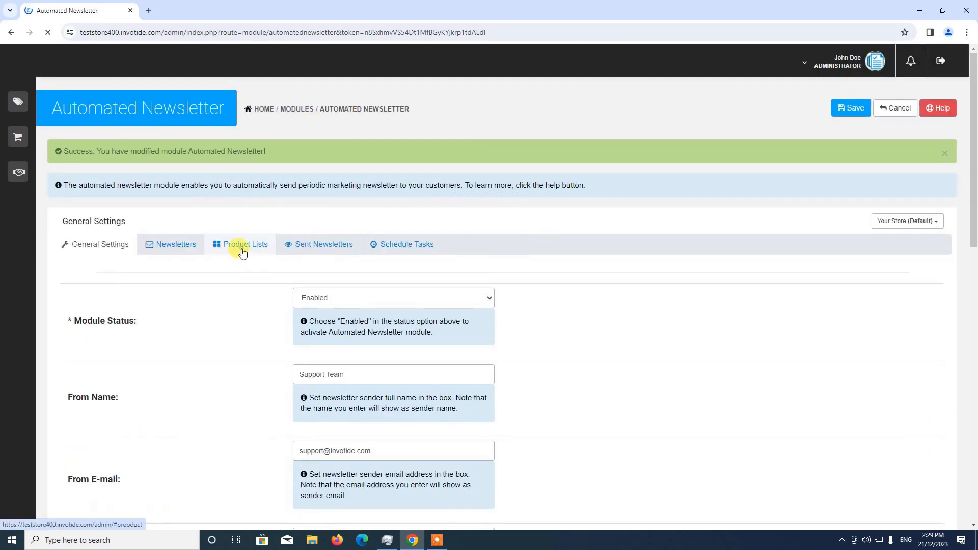
scroll(346, 277, "down", 3)
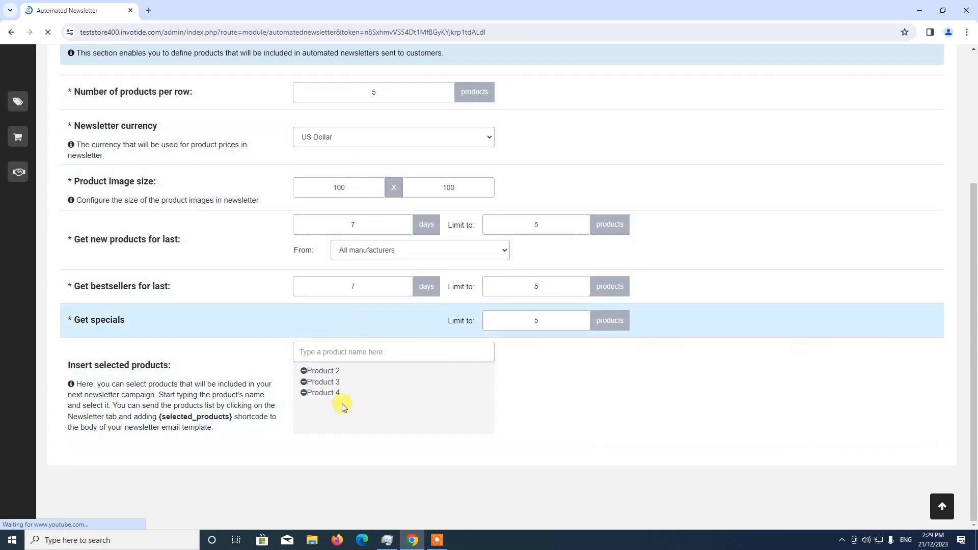
scroll(364, 406, "up", 2)
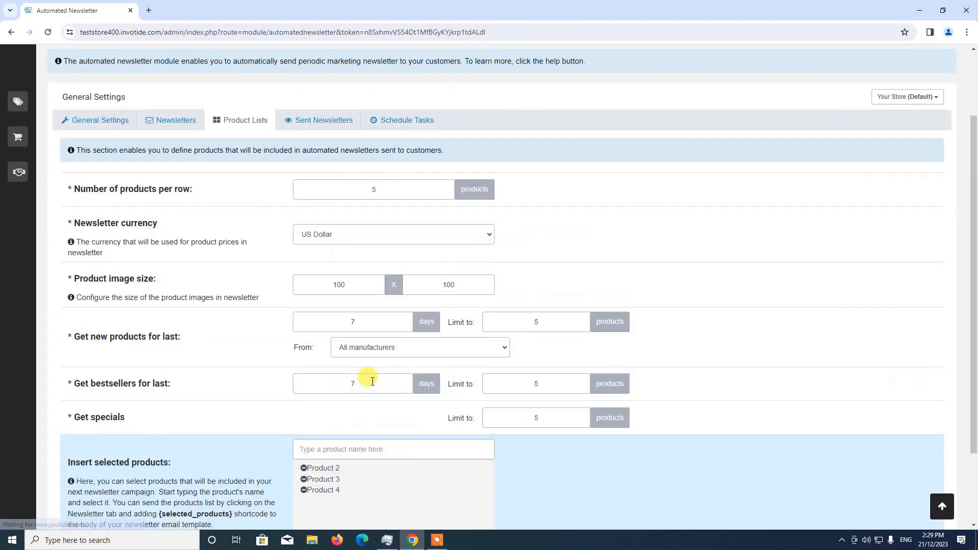
scroll(371, 384, "up", 3)
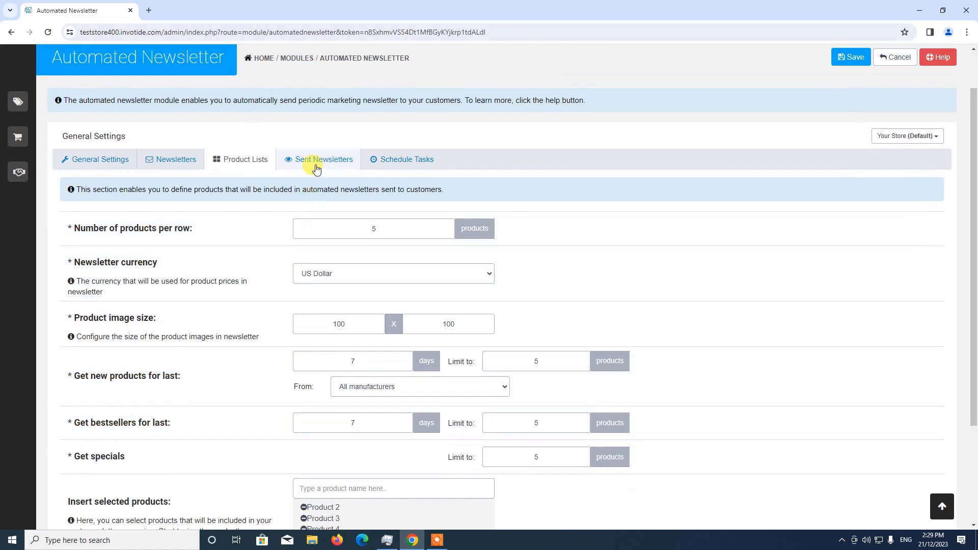
left_click(317, 164)
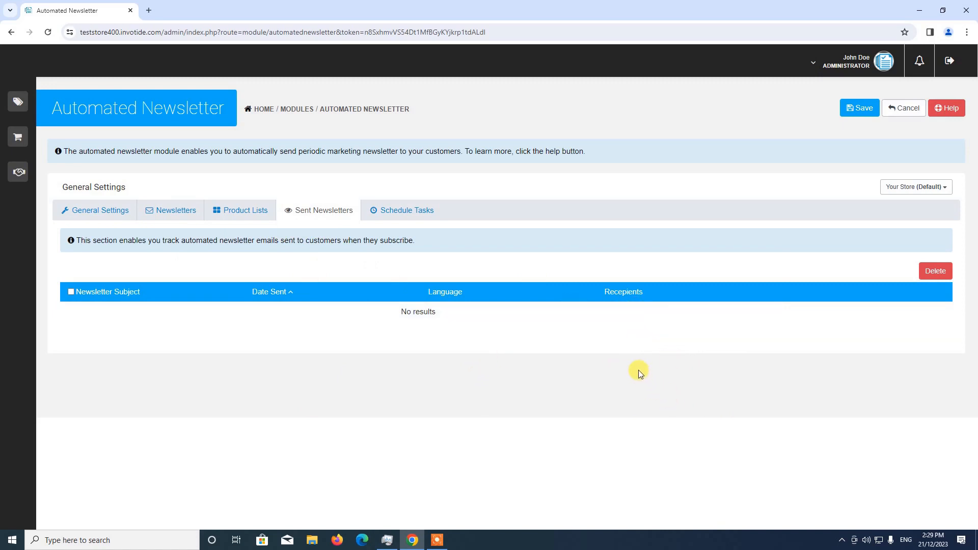
Open the schedule task settings and set the schedule tasks status to Enabled.
left_click(412, 210)
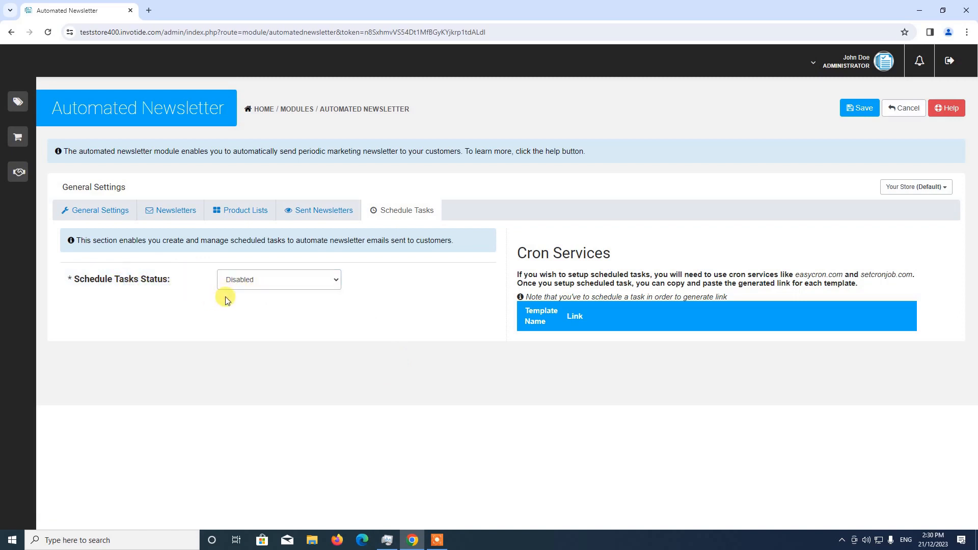
left_click(261, 280)
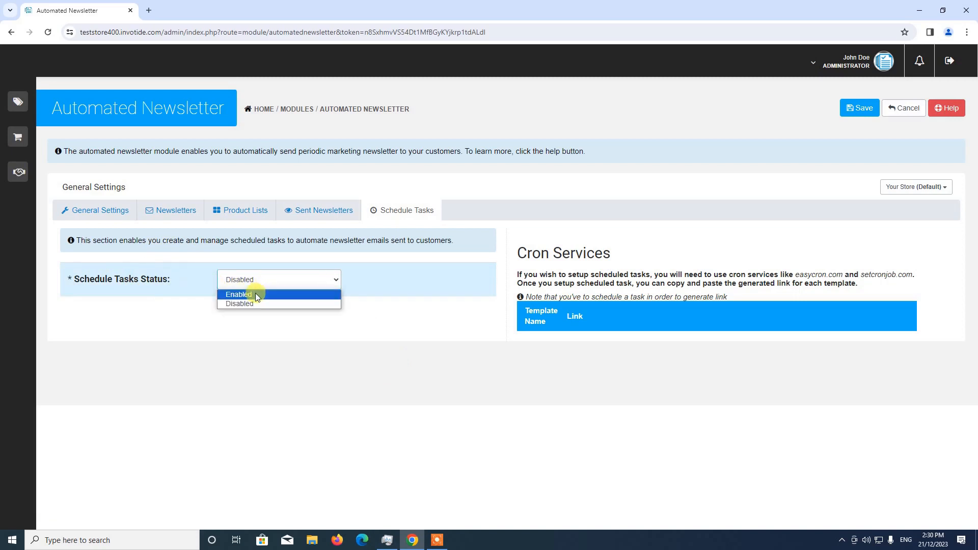
left_click(255, 295)
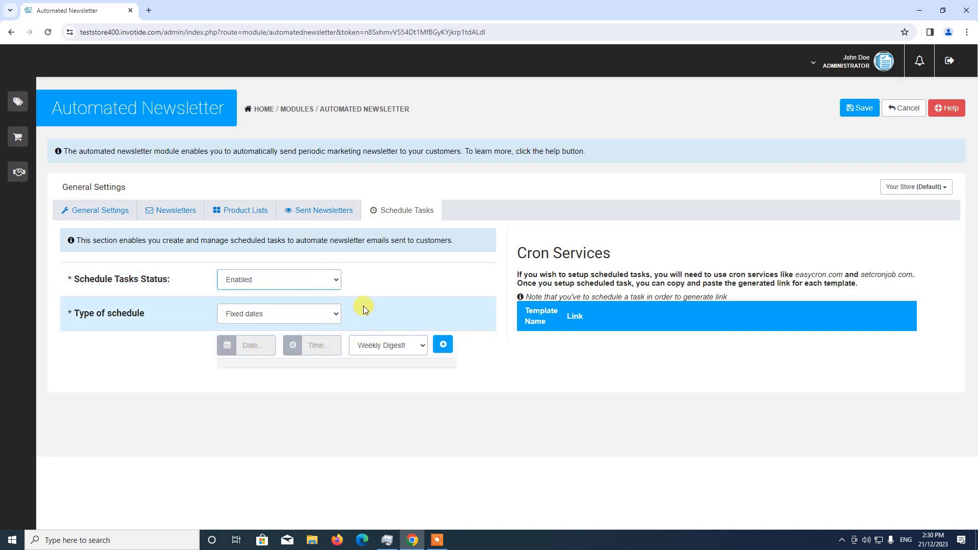
Switch the schedule type to Periodic to view its options and set it back to Fixed dates.
left_click(275, 315)
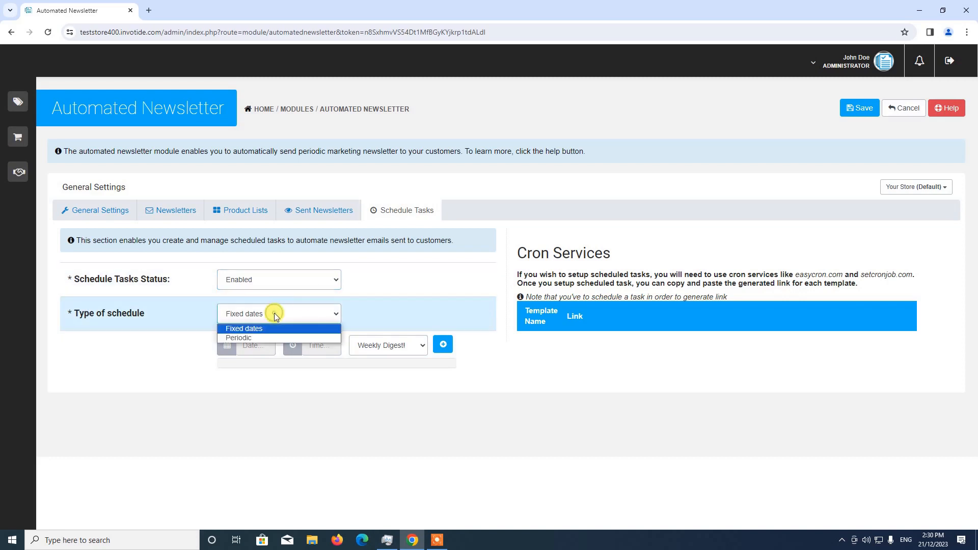
left_click(251, 338)
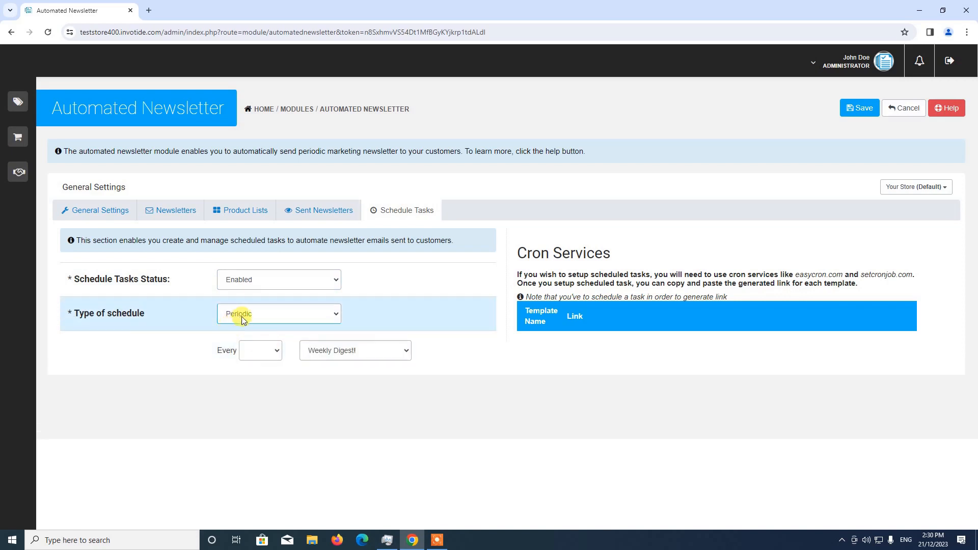
left_click(242, 314)
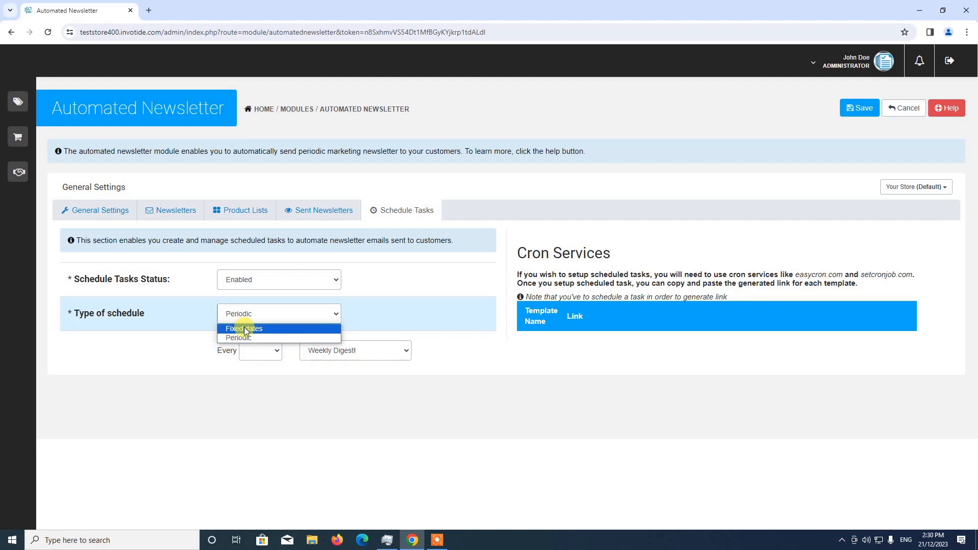
left_click(245, 329)
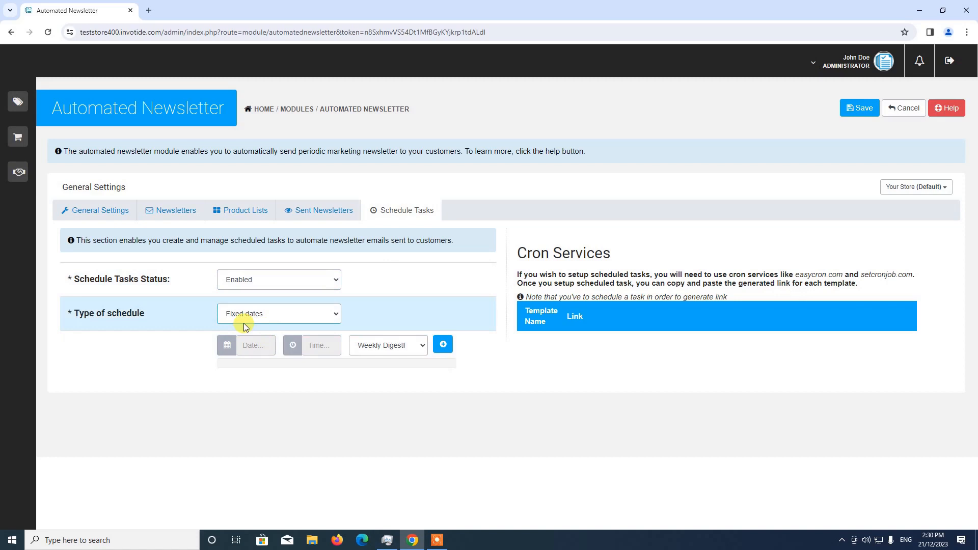
Set the fixed schedule date to 30 December 2023 and the time to 12:30.
left_click(251, 348)
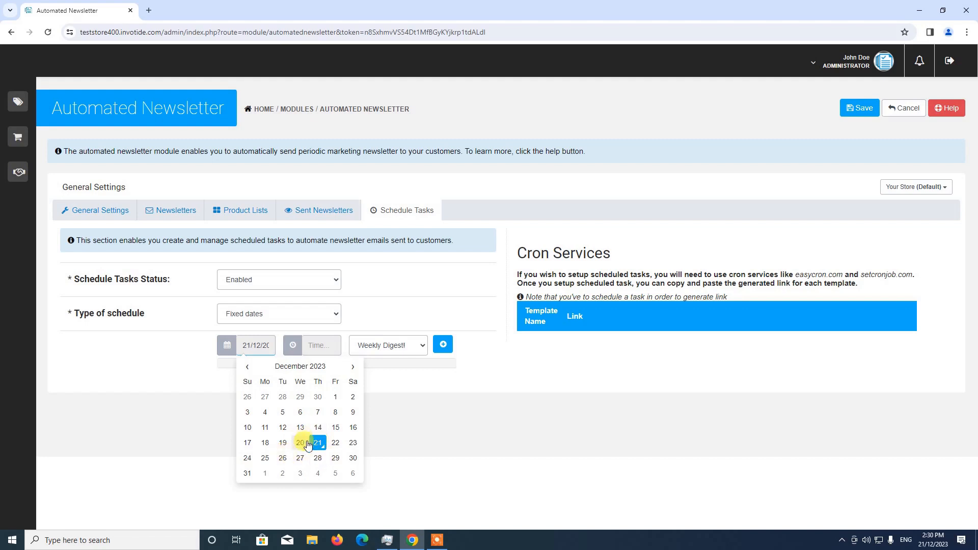
left_click(353, 458)
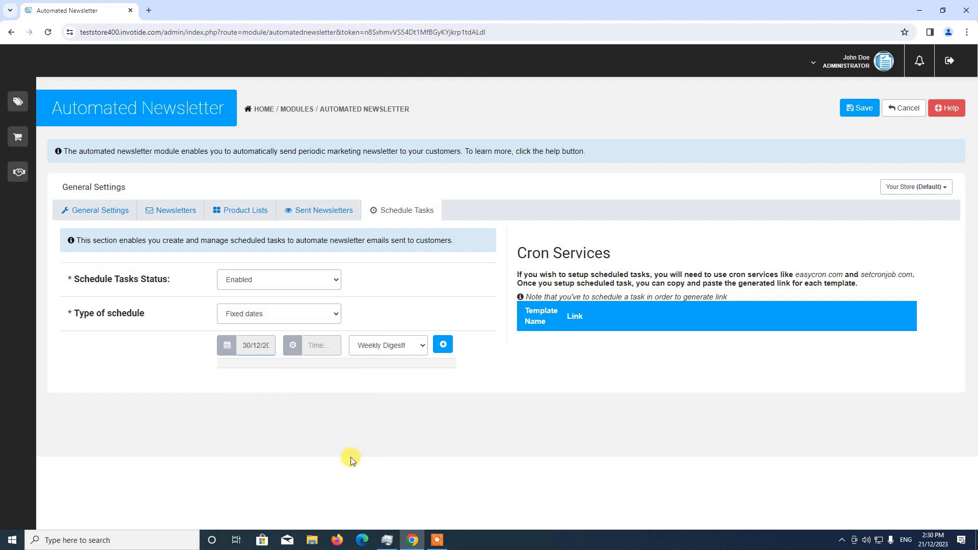
left_click(313, 348)
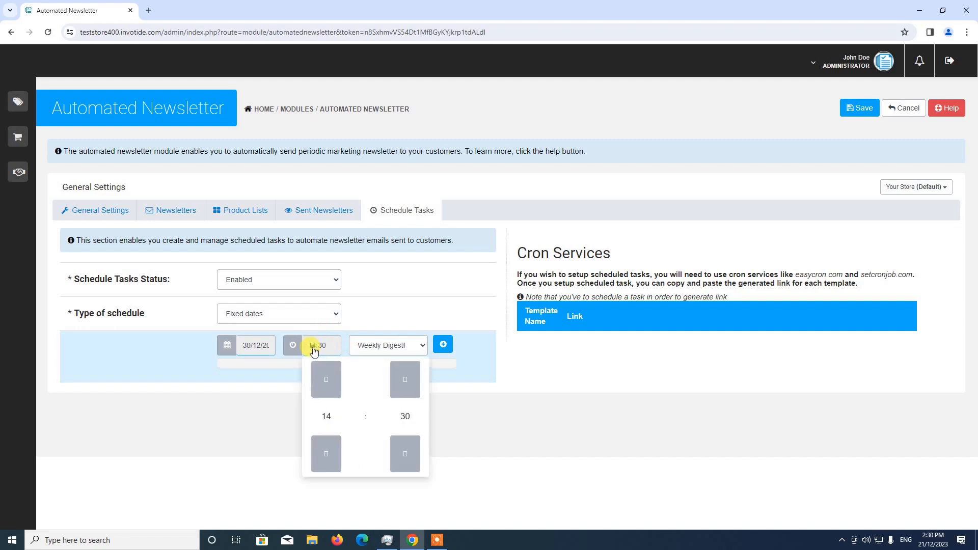
left_click(325, 416)
scroll(326, 407, "down", 1)
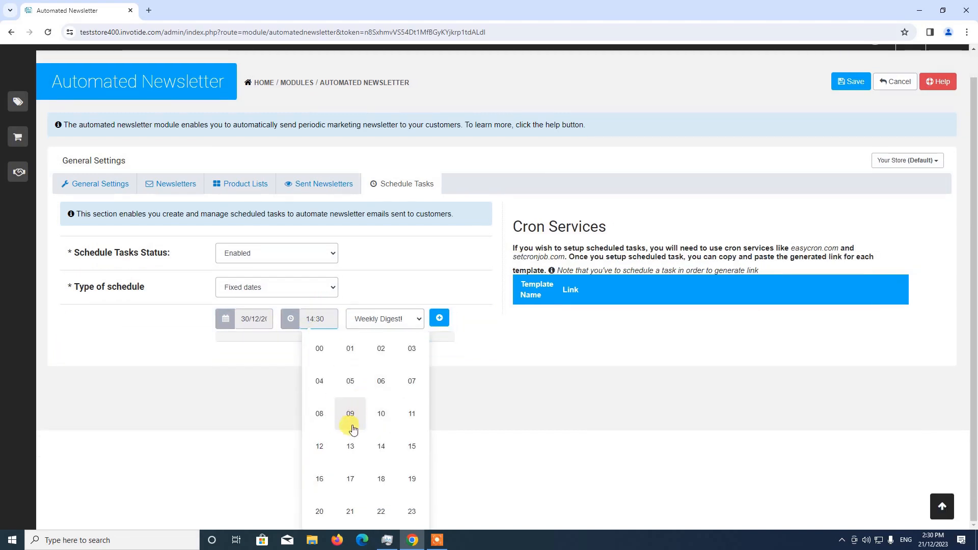
left_click(321, 448)
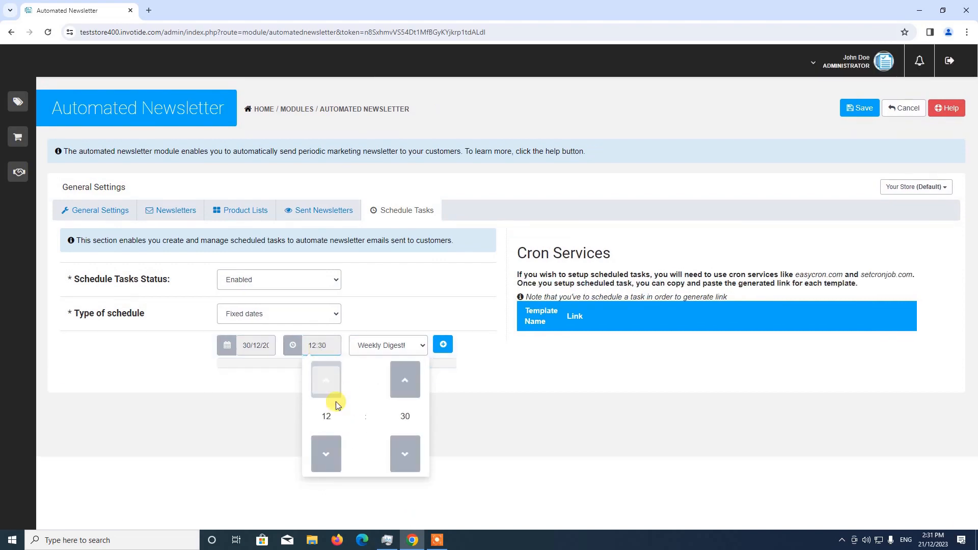
left_click(405, 313)
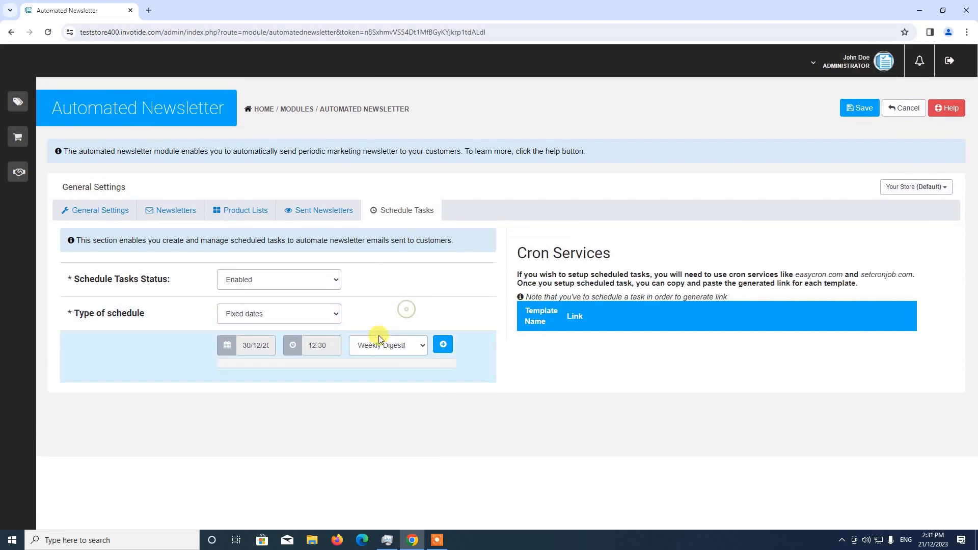
Choose the Weekly Digest newsletter as the template for the fixed-date task.
left_click(401, 354)
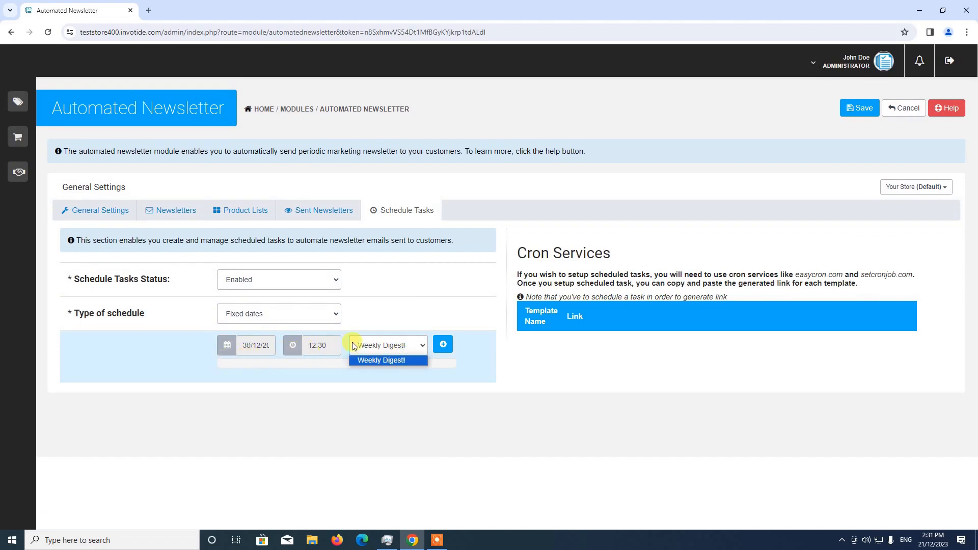
left_click(372, 344)
left_click(387, 343)
left_click(390, 358)
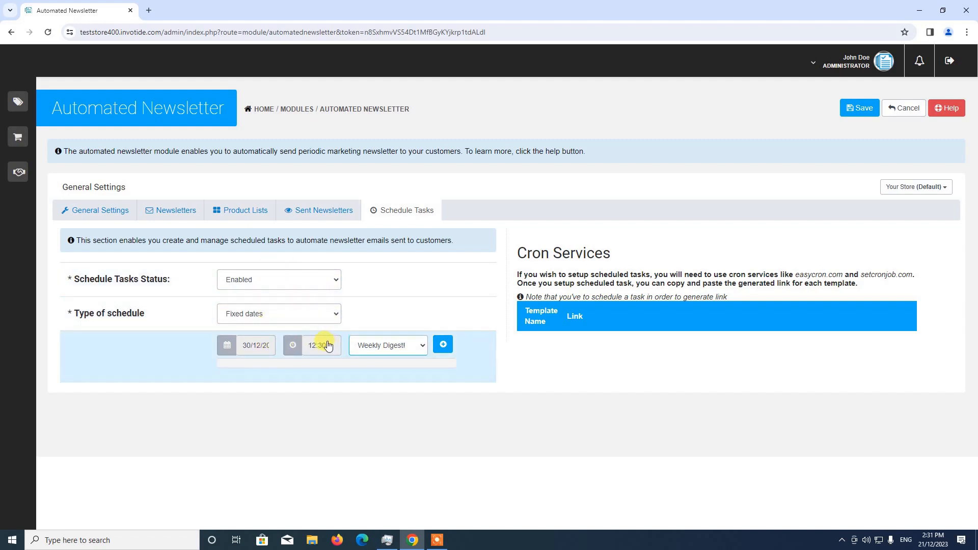
Add the Weekly Digest! task to the fixed-date schedule and highlight its generated cron link.
left_click(392, 349)
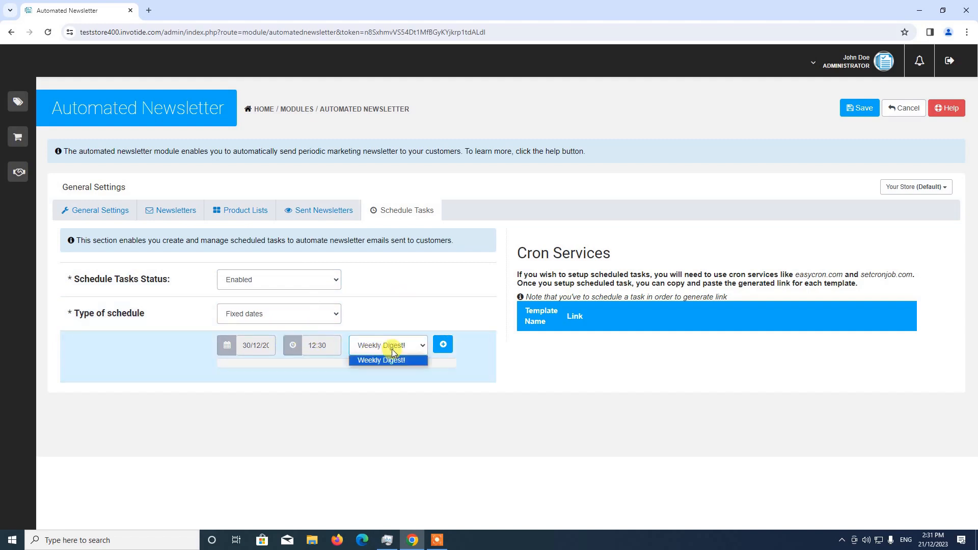
left_click(388, 360)
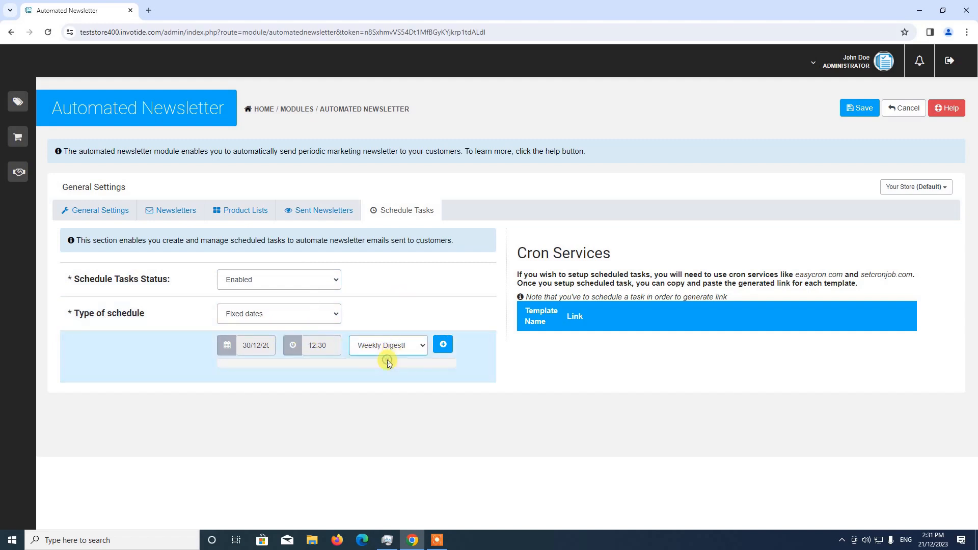
left_click(443, 349)
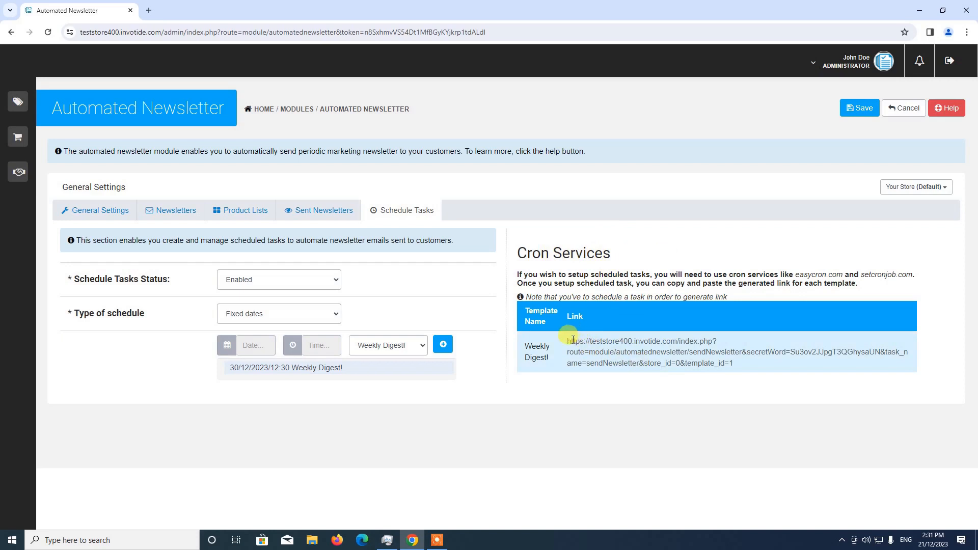
left_click_drag(569, 342, 743, 363)
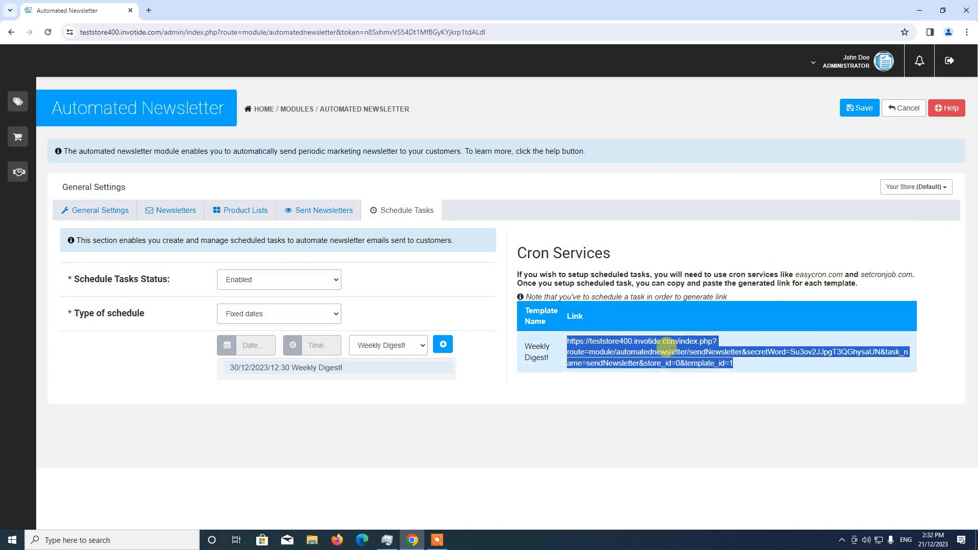
left_click(657, 393)
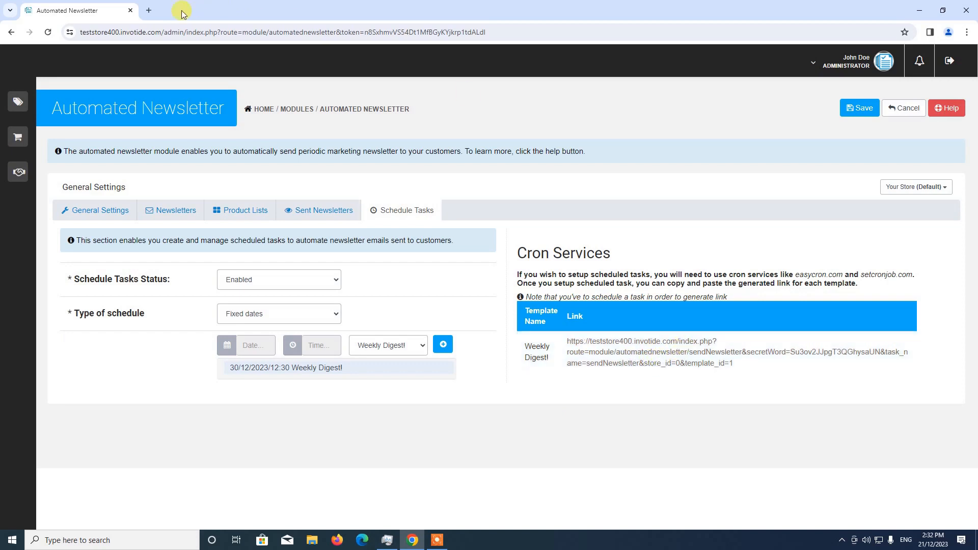
Open easycron.com in a new browser tab.
left_click(151, 12)
type("e")
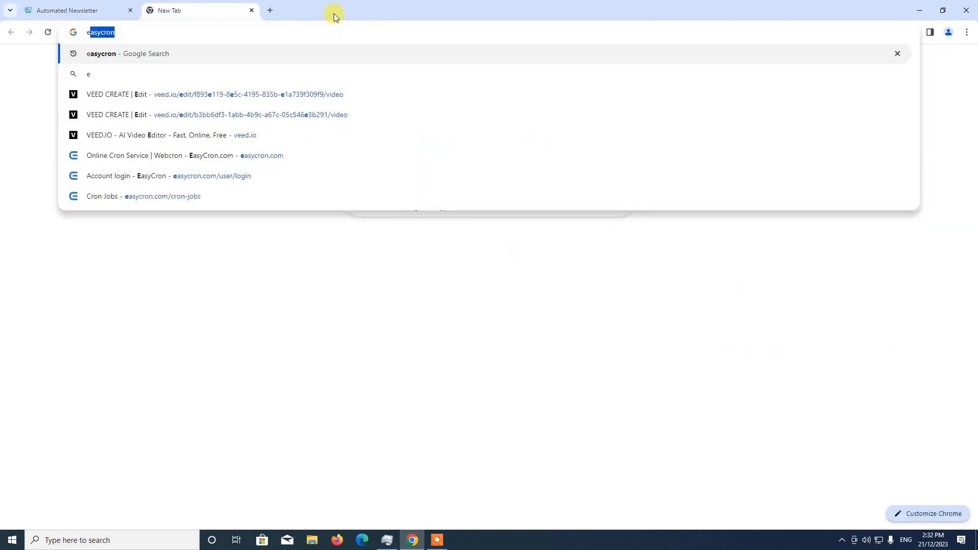
type("asycro")
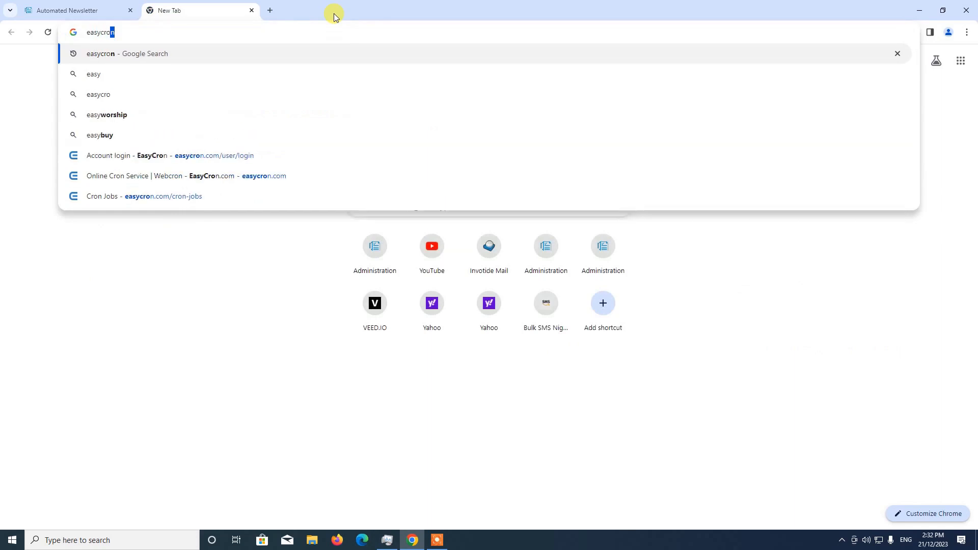
type("n.com")
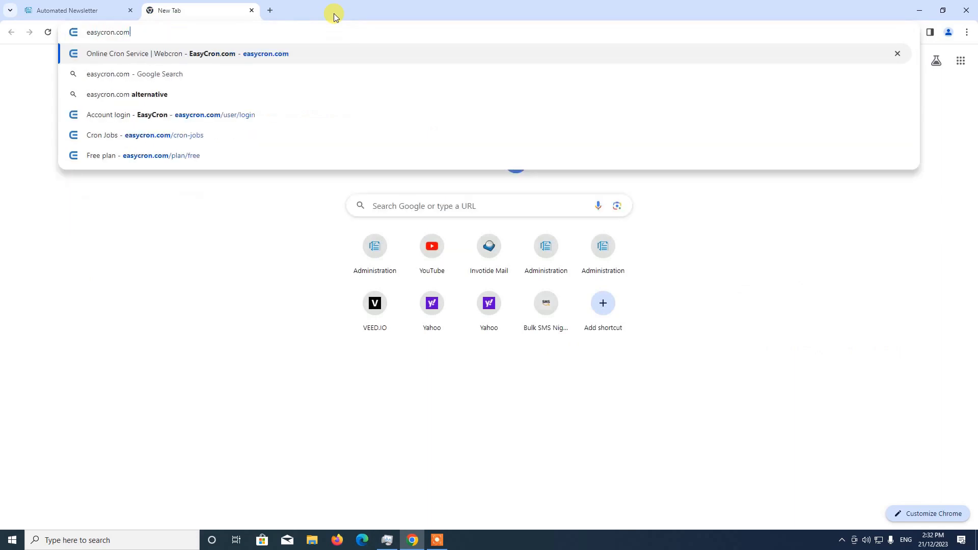
key("Return")
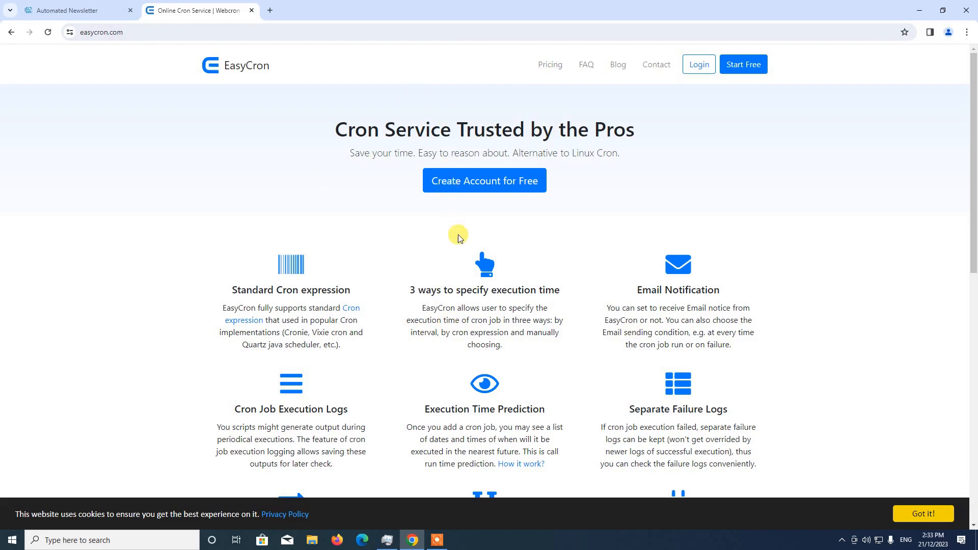
Log in to EasyCron with the account e-mail and password, and dismiss the offer to save the password.
left_click(699, 65)
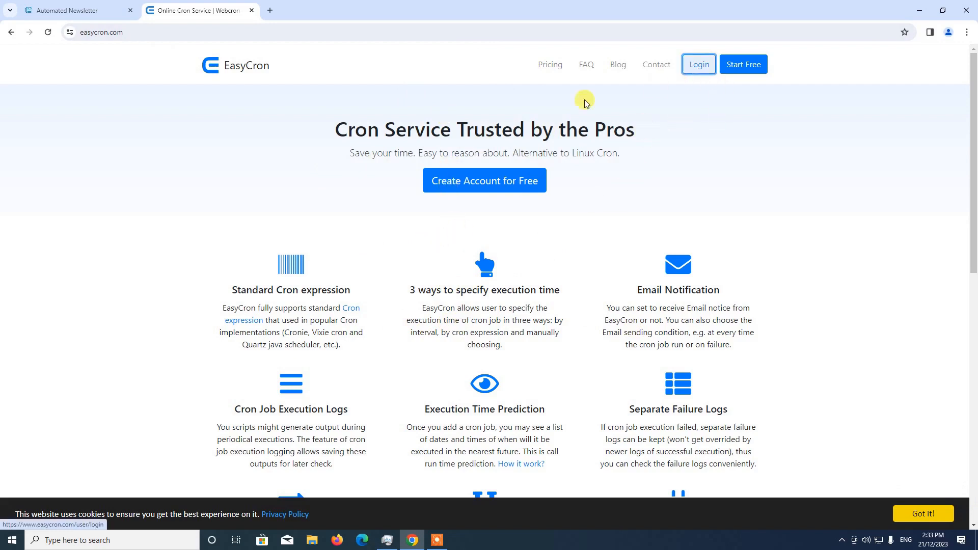
left_click(701, 65)
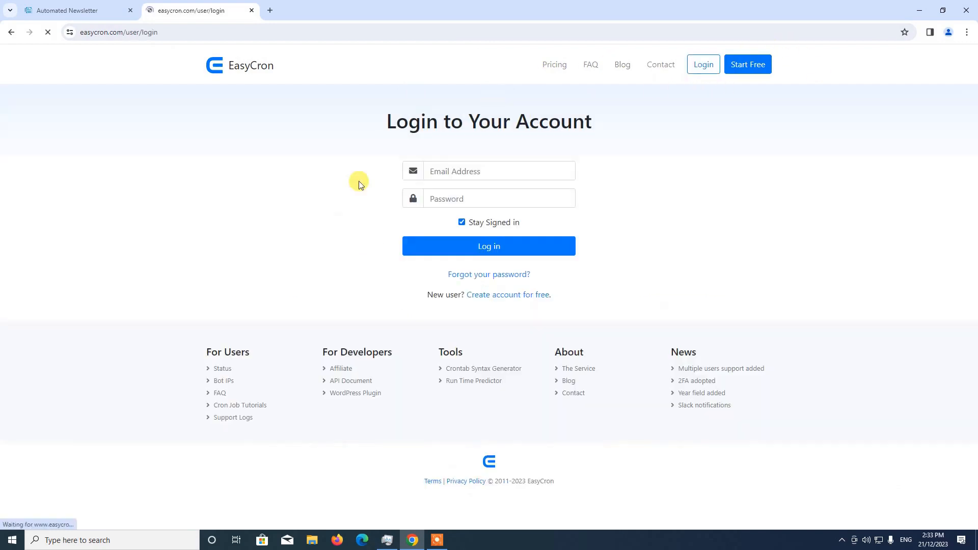
left_click(465, 171)
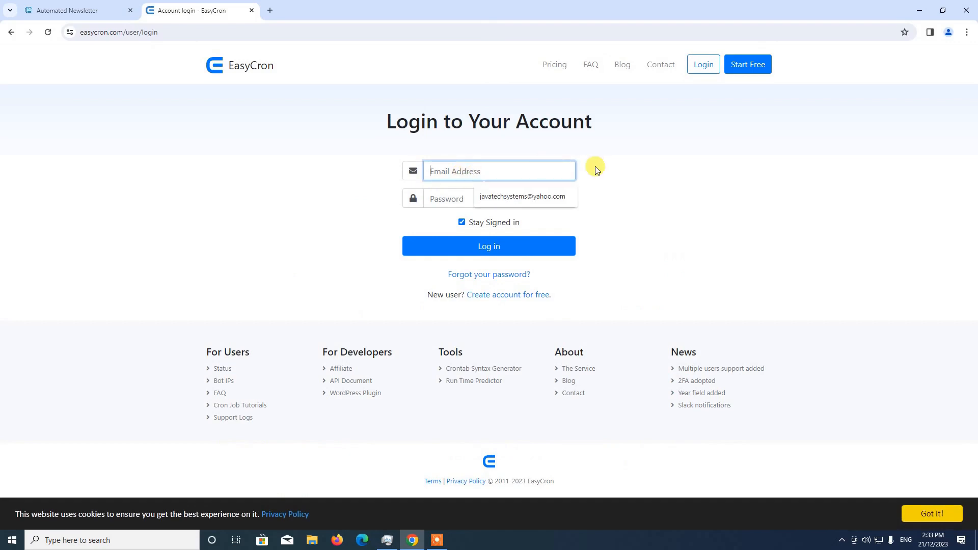
left_click(510, 196)
left_click(540, 196)
type("•")
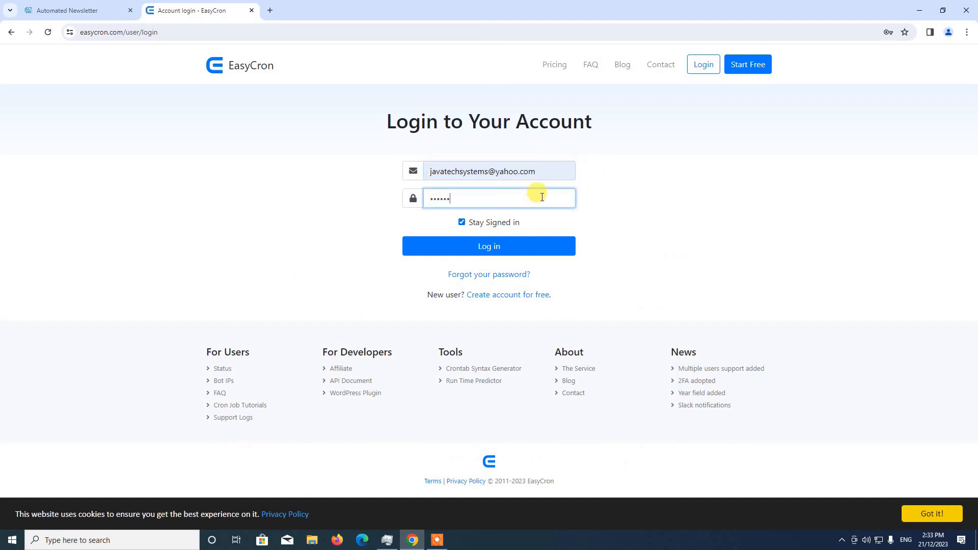
left_click(519, 246)
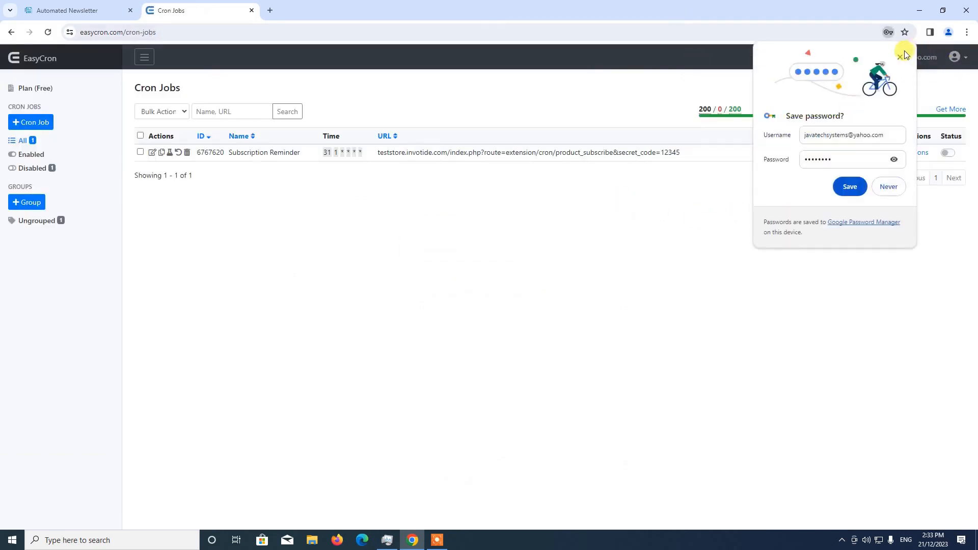
left_click(899, 53)
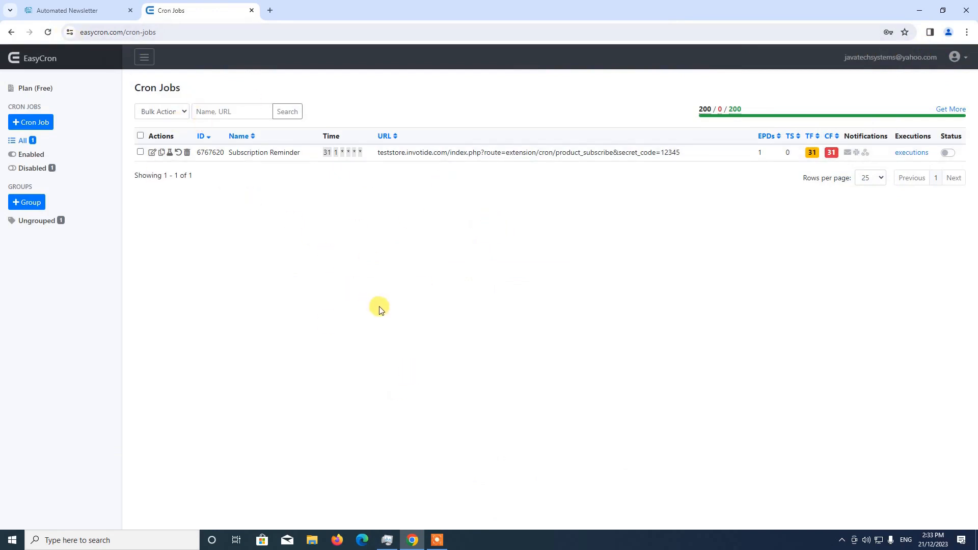
Copy the Weekly Digest! cron link from the Automated Newsletter page and return to EasyCron's cron jobs.
left_click(64, 7)
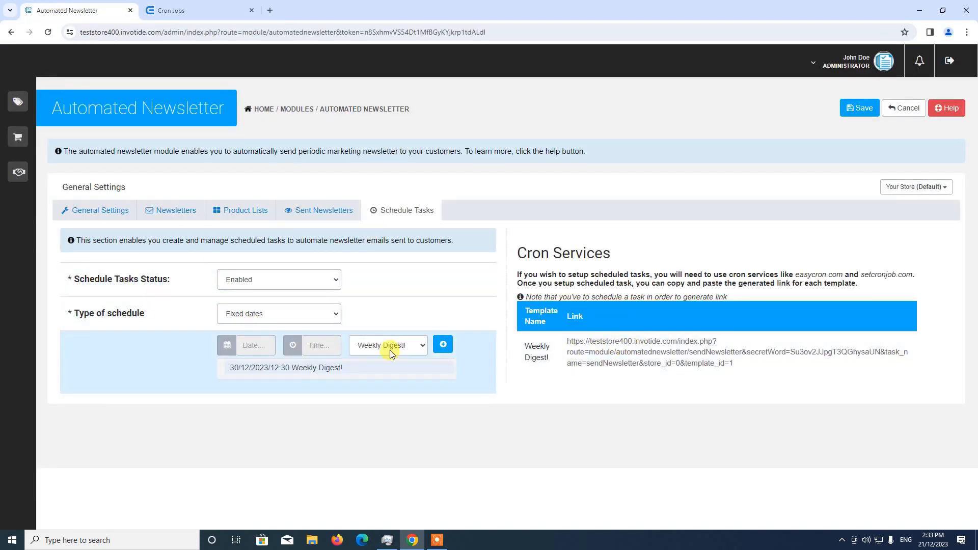
left_click_drag(568, 343, 745, 369)
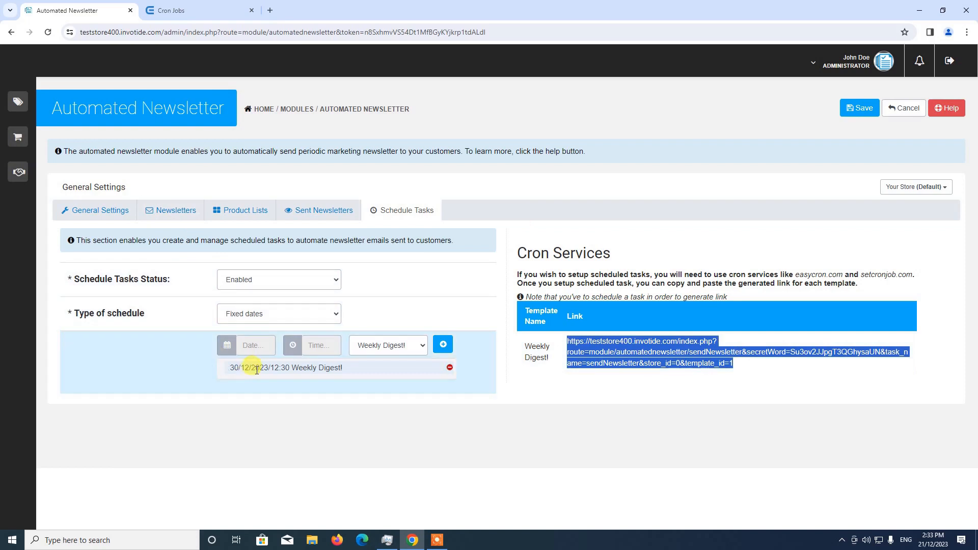
left_click(173, 10)
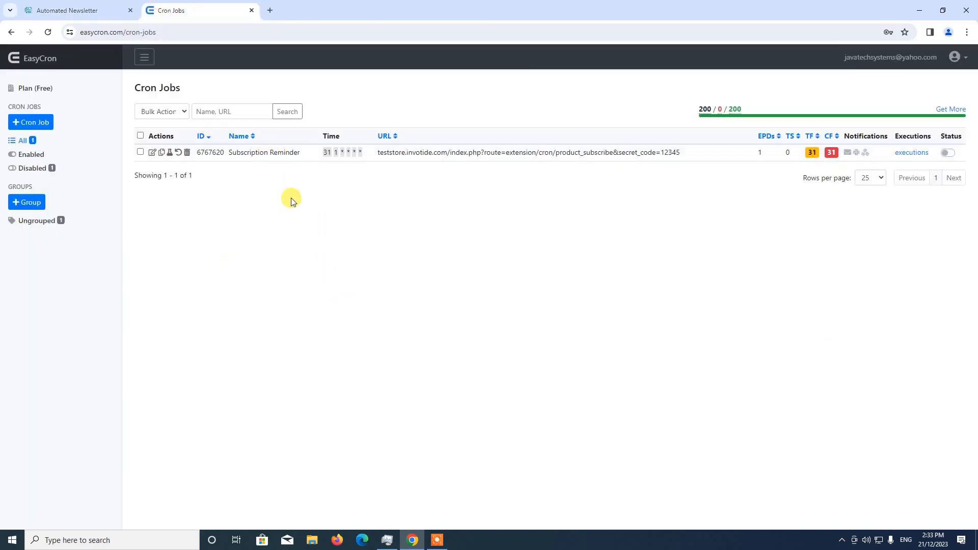
Start a new cron job and replace its URL to call with the copied newsletter link containing the secret word.
left_click(35, 124)
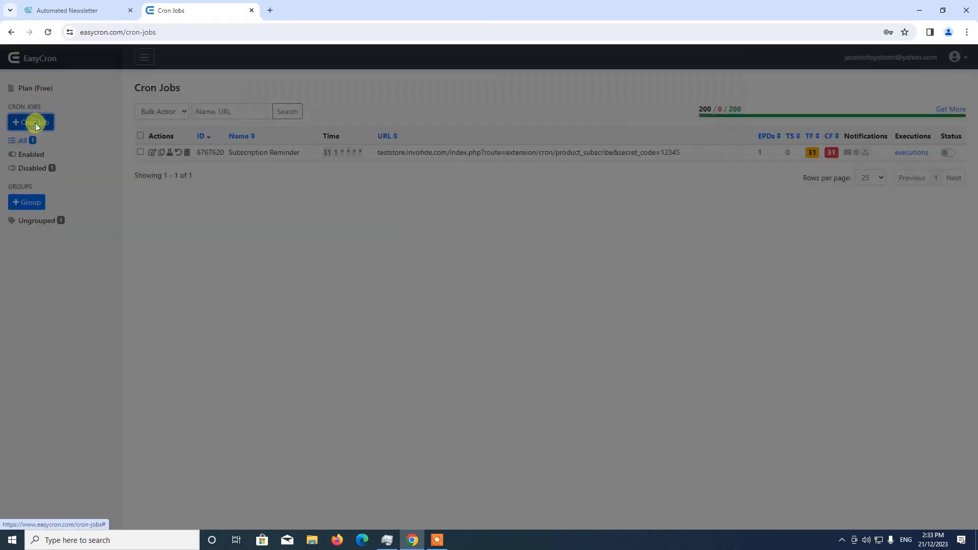
left_click(316, 152)
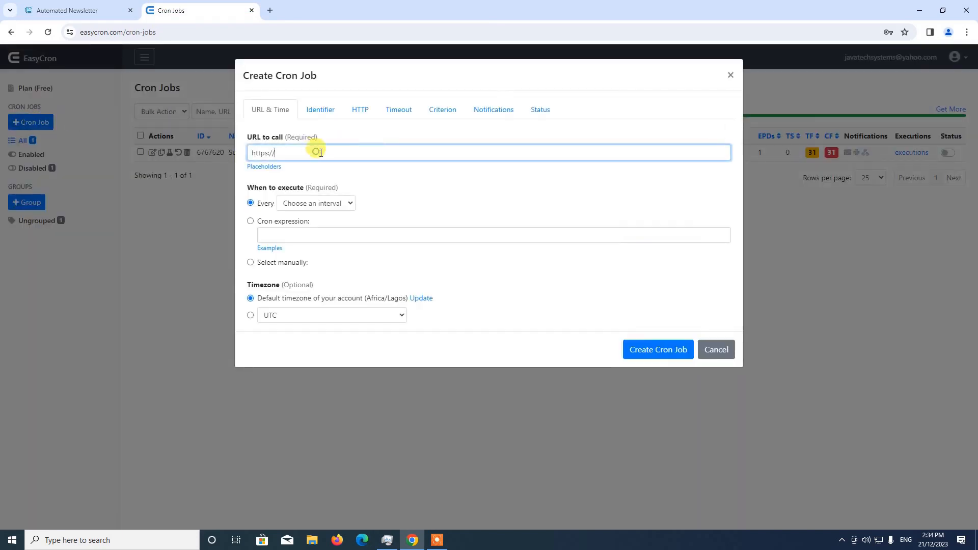
left_click_drag(283, 148, 234, 147)
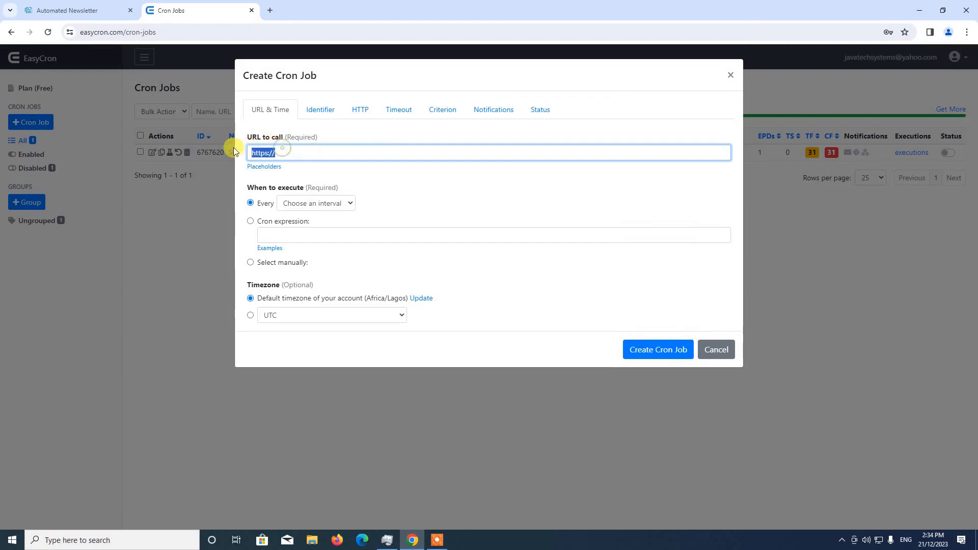
key("BackSpace")
key("ctrl+v")
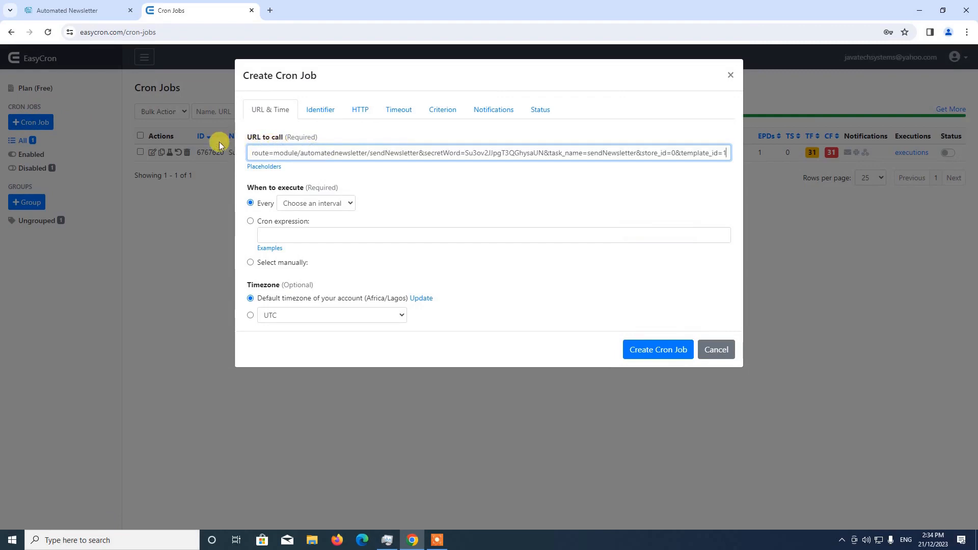
left_click_drag(330, 153, 240, 155)
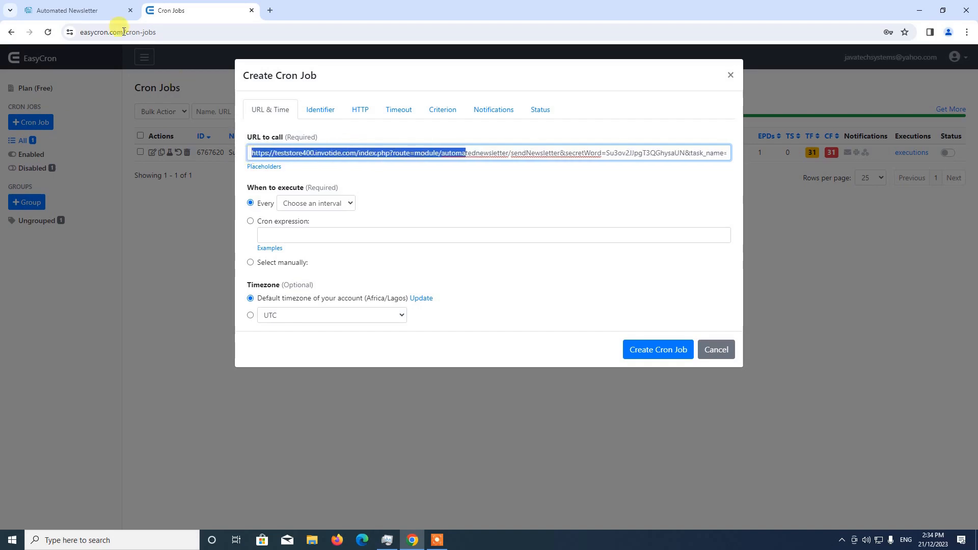
left_click(115, 11)
left_click(158, 7)
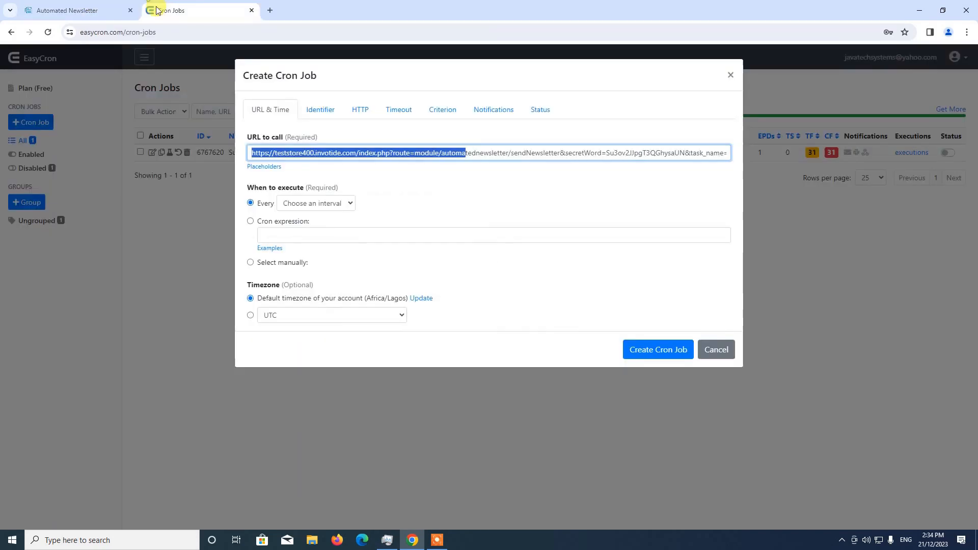
left_click(389, 153)
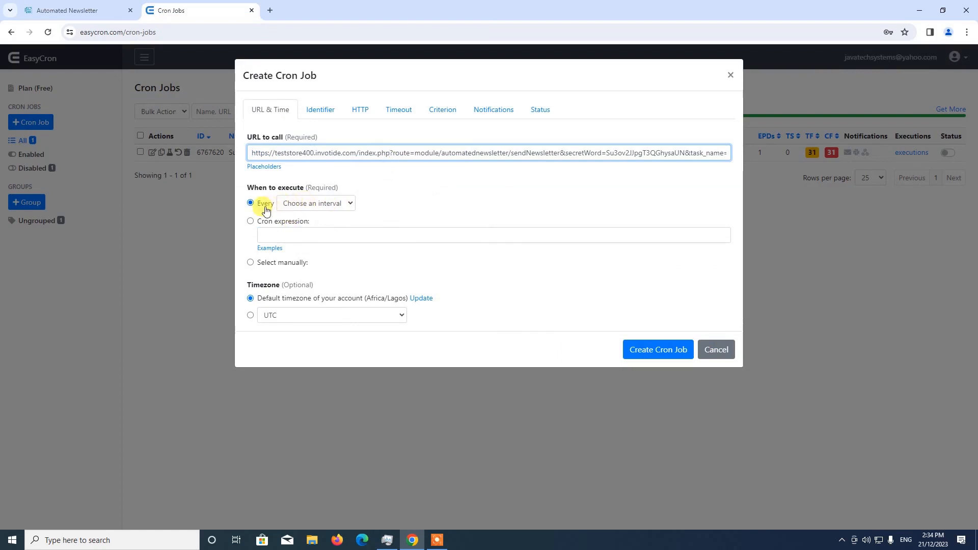
Set the new cron job to execute every day.
left_click(312, 203)
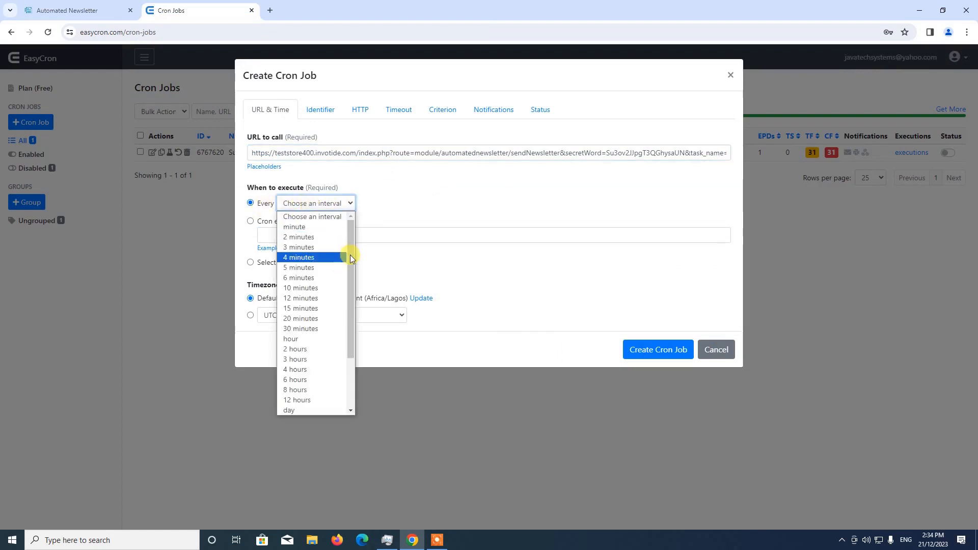
left_click_drag(350, 254, 371, 305)
left_click(326, 338)
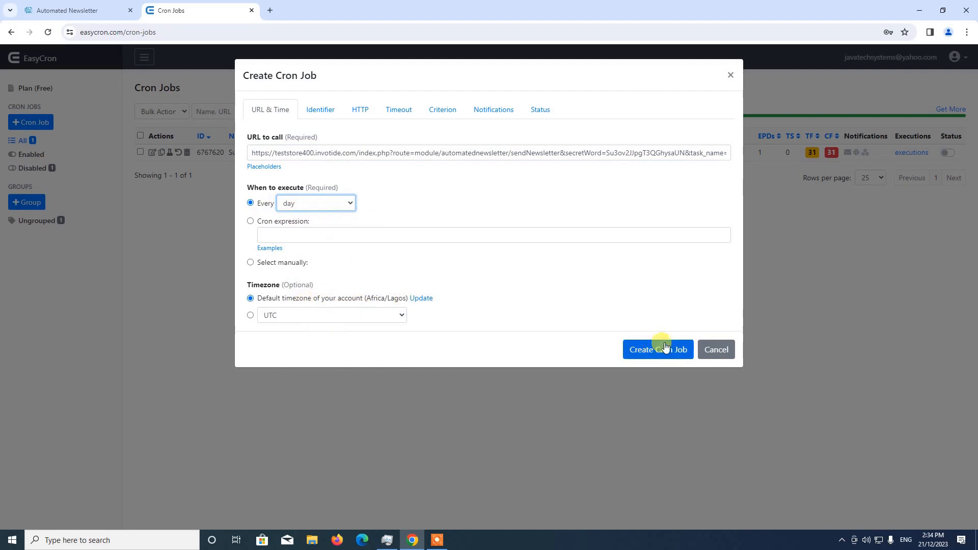
Review the cron job's identifier, HTTP, timeout, criterion, notification and status settings, and return to its URL and time settings.
left_click(330, 118)
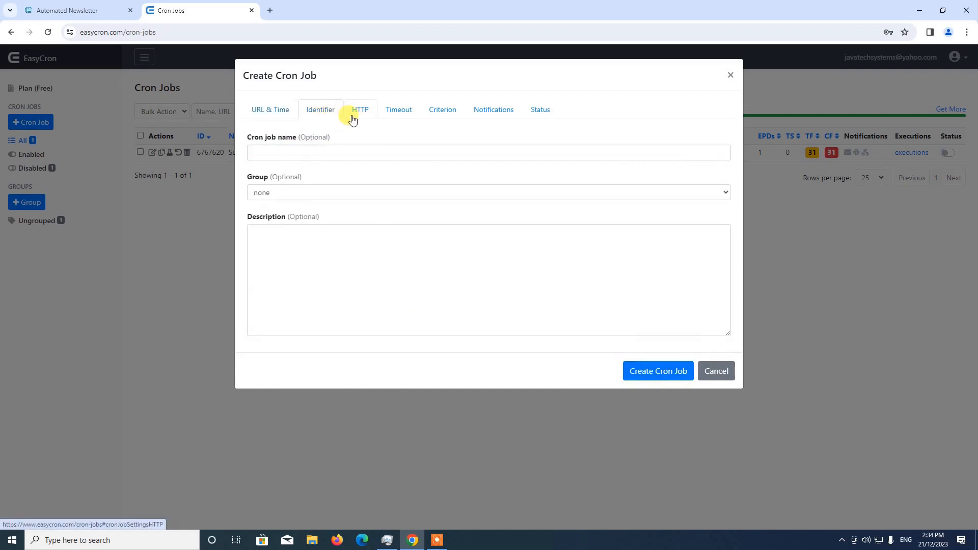
left_click(356, 116)
left_click(399, 116)
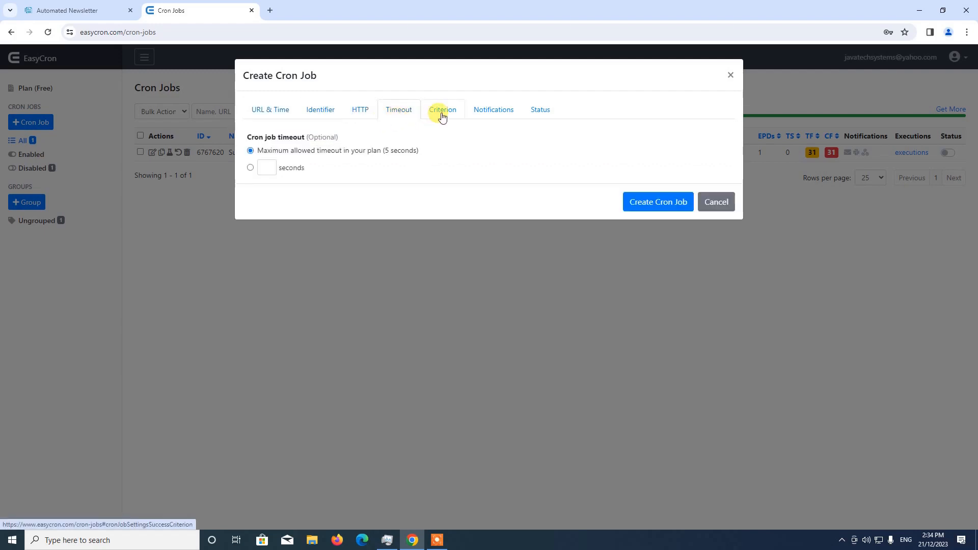
left_click(442, 114)
left_click(493, 113)
left_click(541, 114)
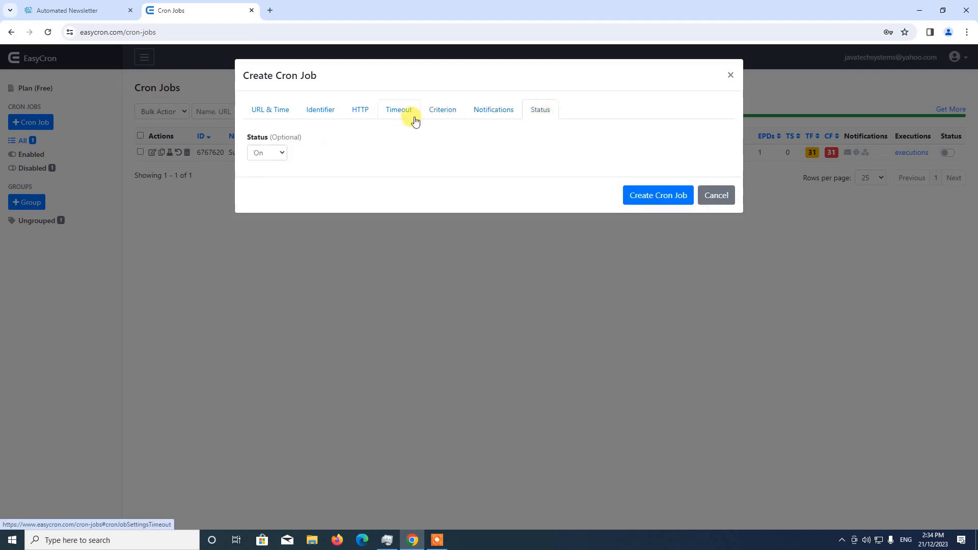
left_click(309, 114)
left_click(272, 113)
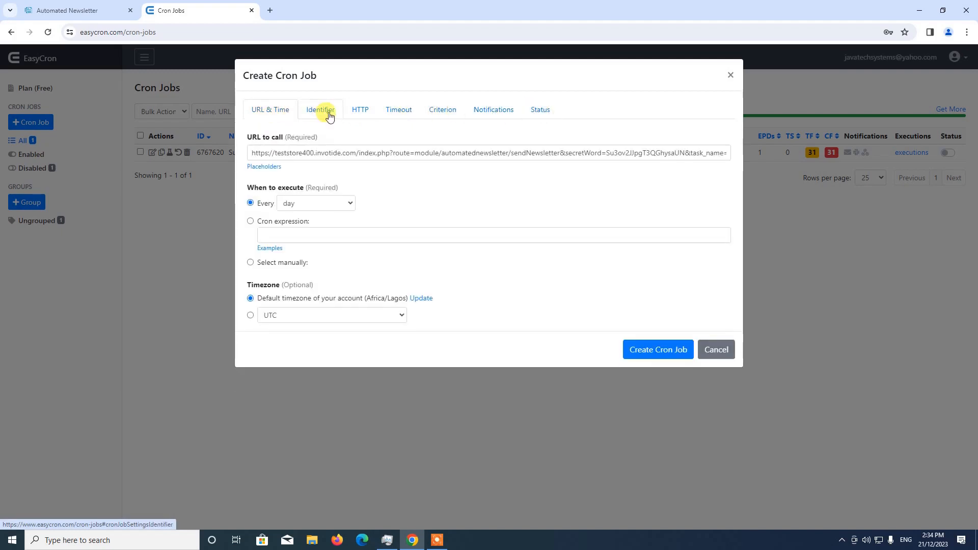
left_click(273, 113)
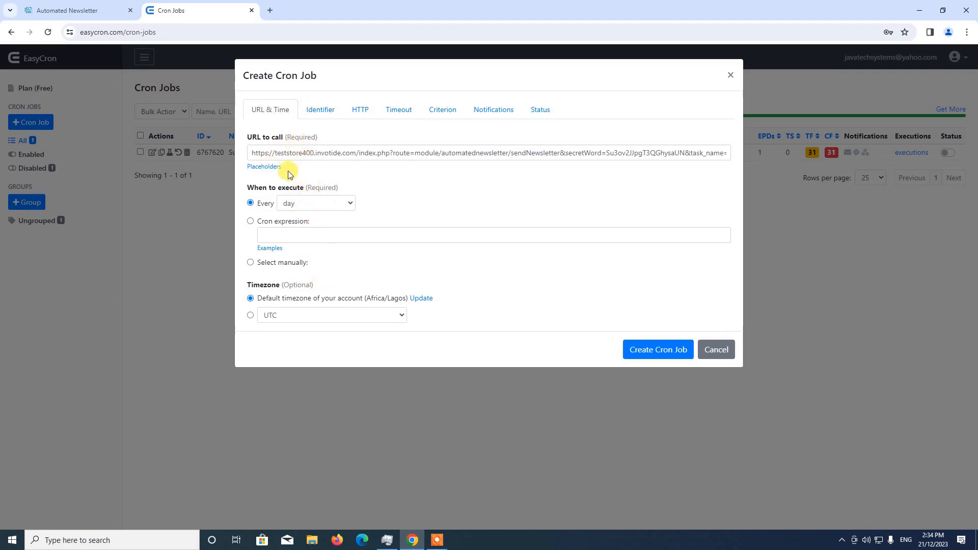
Create the cron job with its current settings and name it Automated Newsletter.
left_click(663, 353)
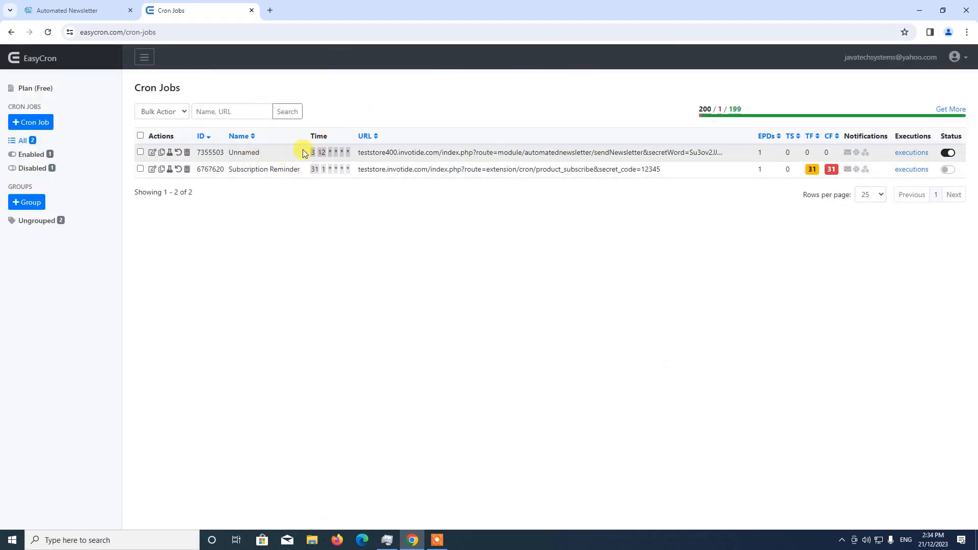
left_click(152, 152)
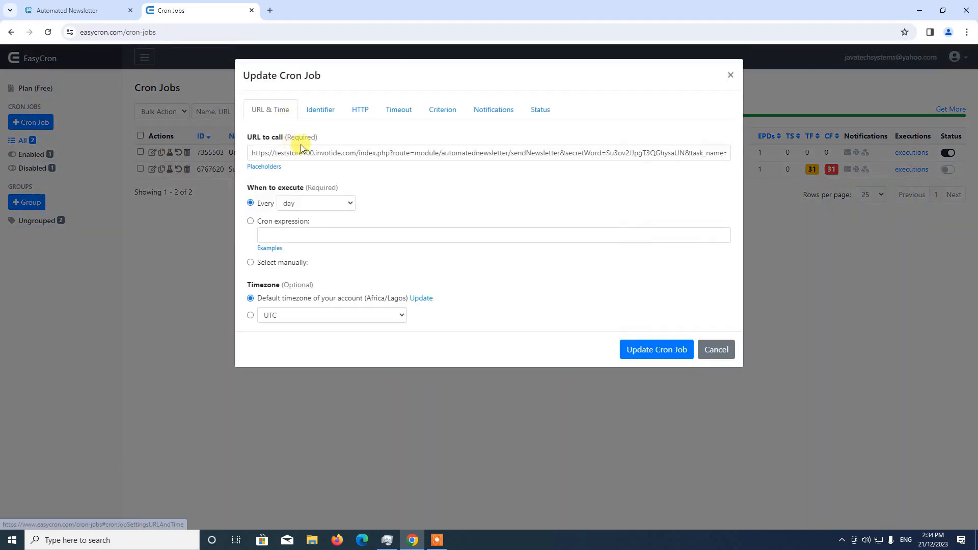
left_click(320, 109)
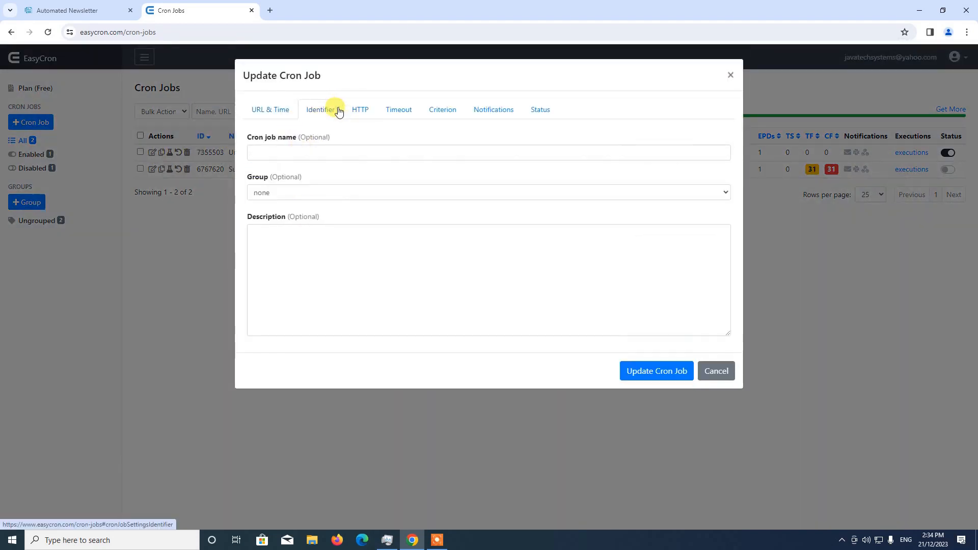
left_click(295, 151)
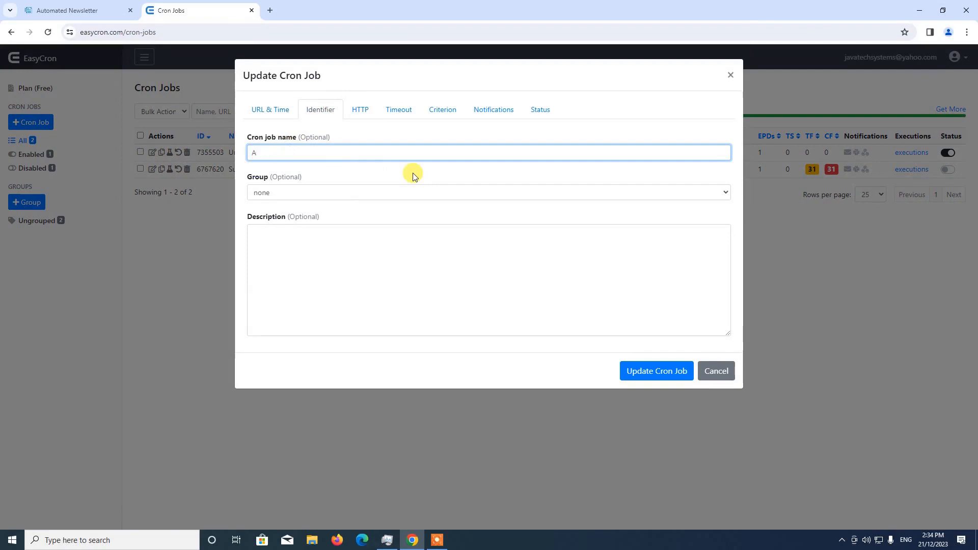
type("Autm")
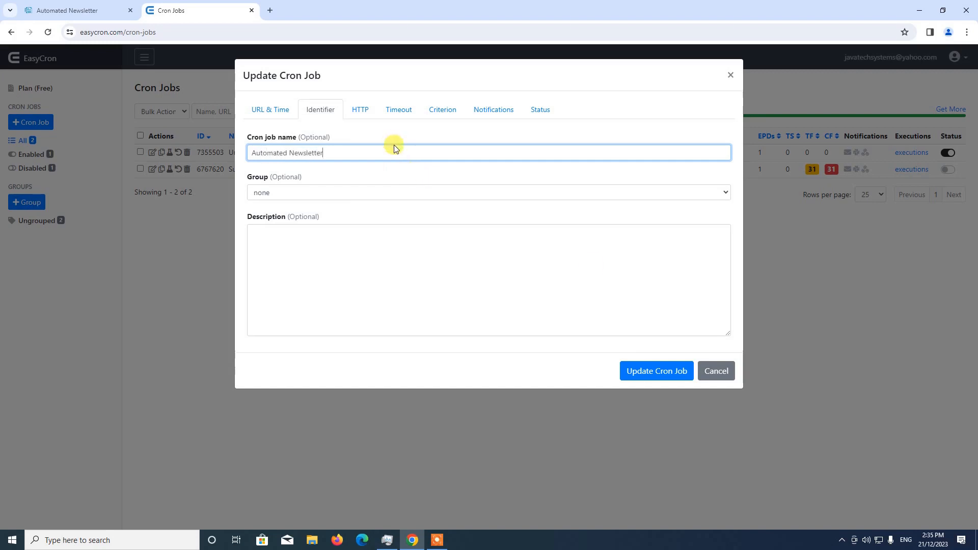
left_click(631, 371)
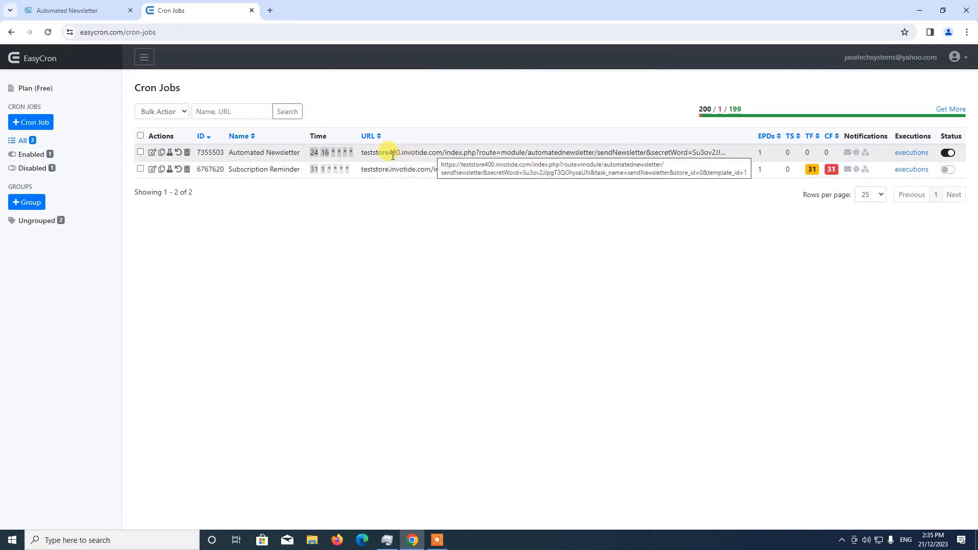
Return to the store's Automated Newsletter page and change the type of schedule to Periodic, after checking the fixed-date template choices.
left_click(102, 11)
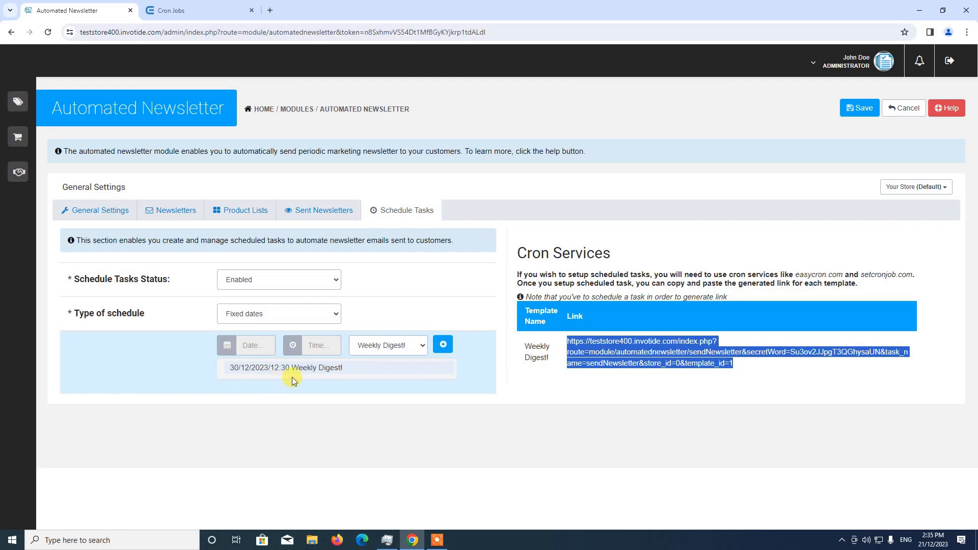
mouse_move(333, 367)
left_click(388, 349)
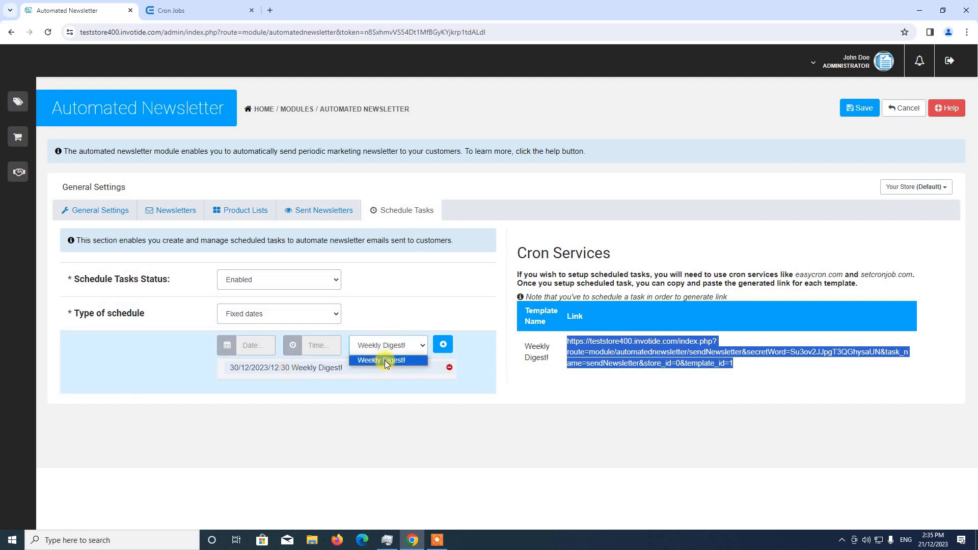
left_click(386, 361)
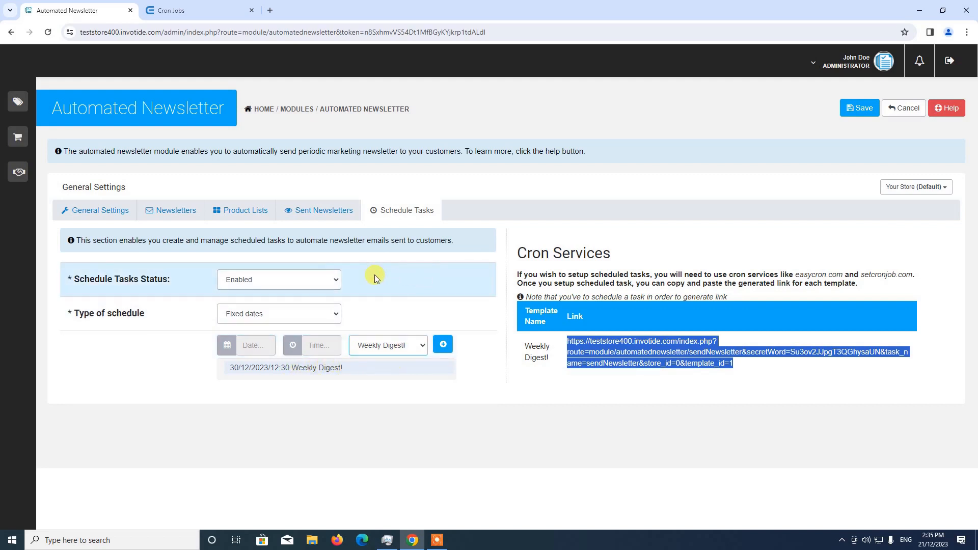
left_click(314, 320)
left_click(286, 340)
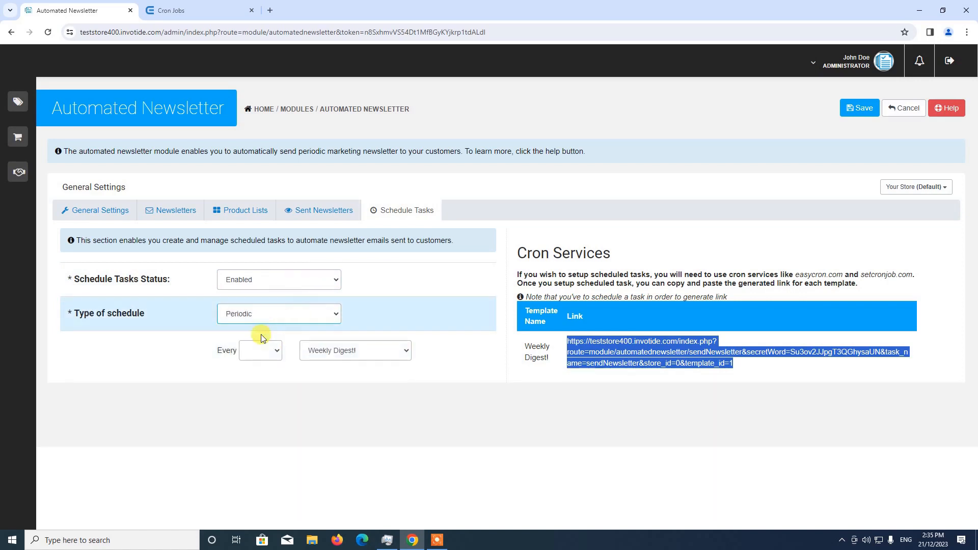
Set the periodic schedule to run every week on Friday.
left_click(253, 350)
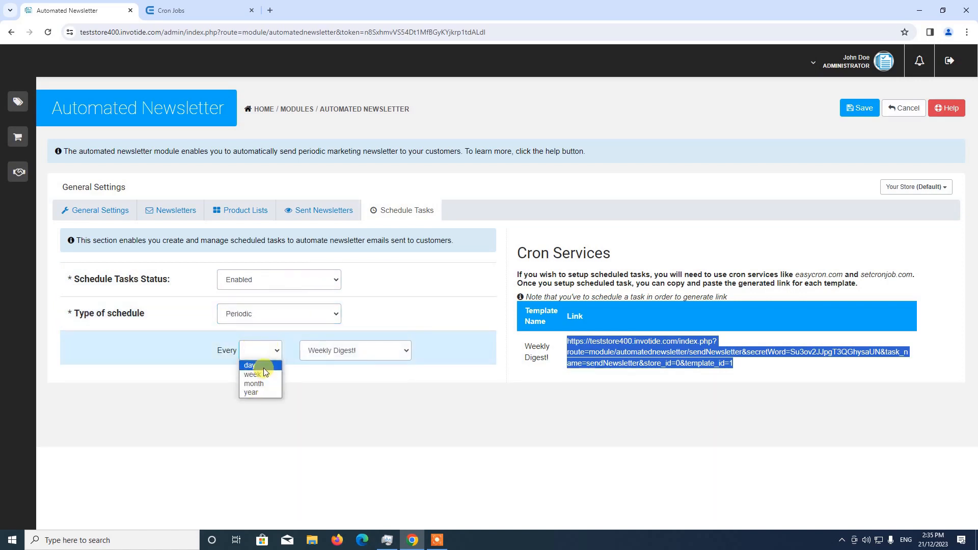
left_click(411, 312)
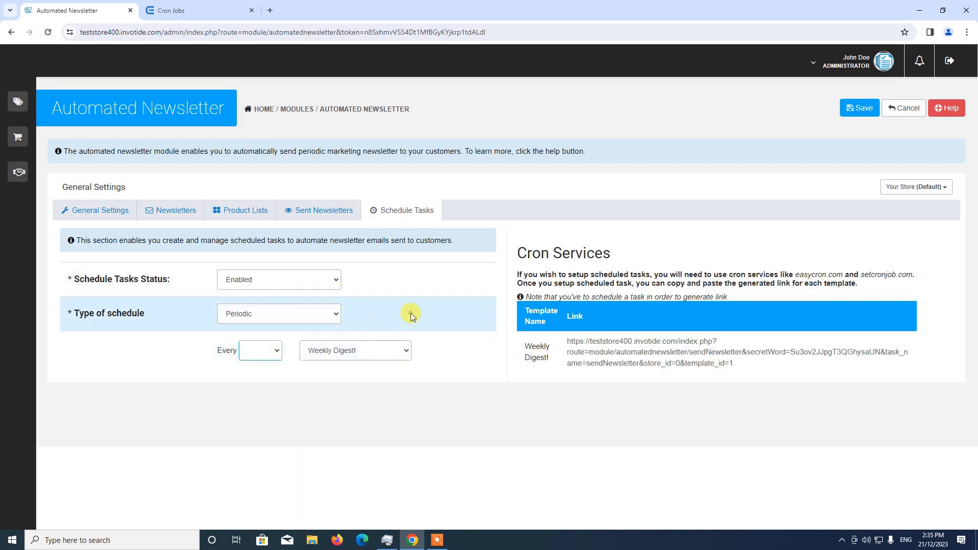
left_click(273, 320)
left_click(274, 319)
left_click(251, 314)
left_click(244, 335)
left_click(258, 354)
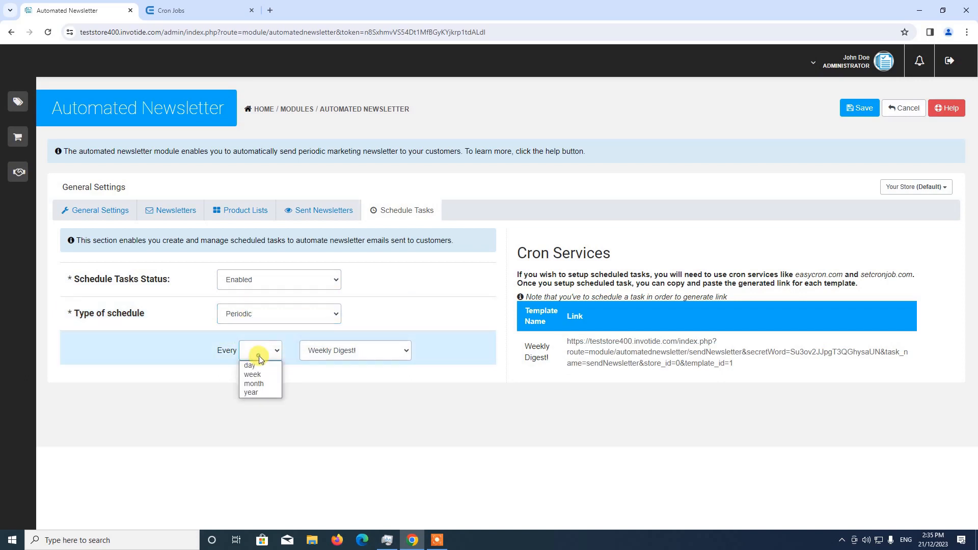
left_click(260, 376)
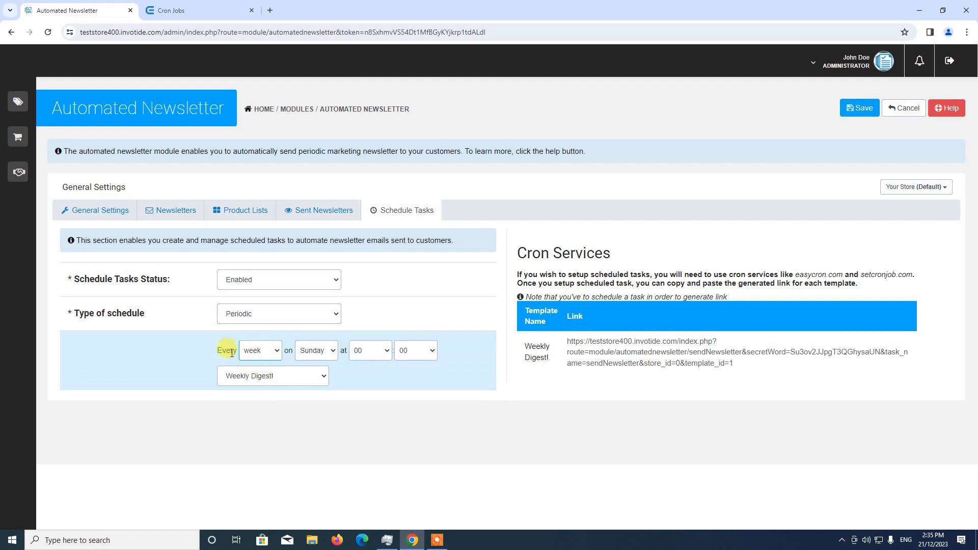
left_click(323, 350)
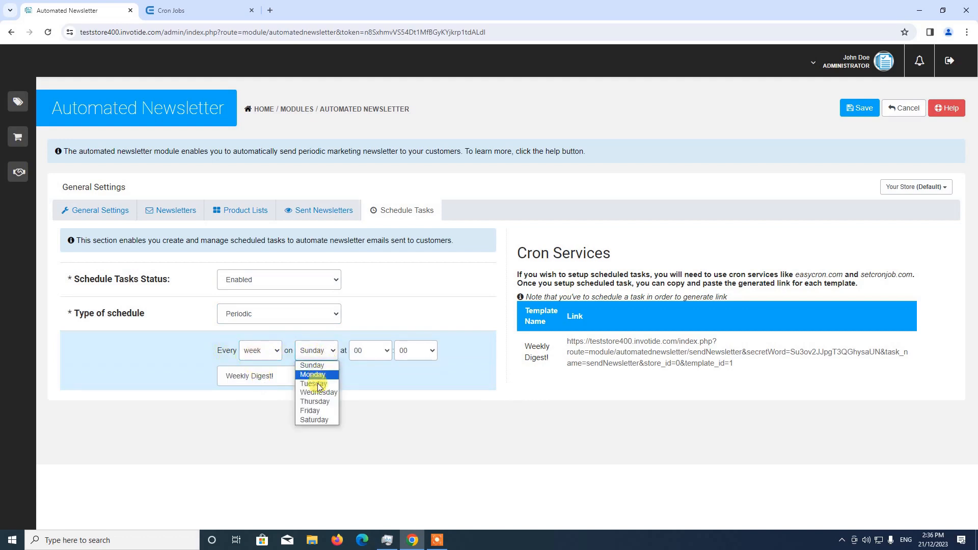
left_click(317, 411)
Set the weekly sending time to hour 13 and minute 30.
left_click(376, 350)
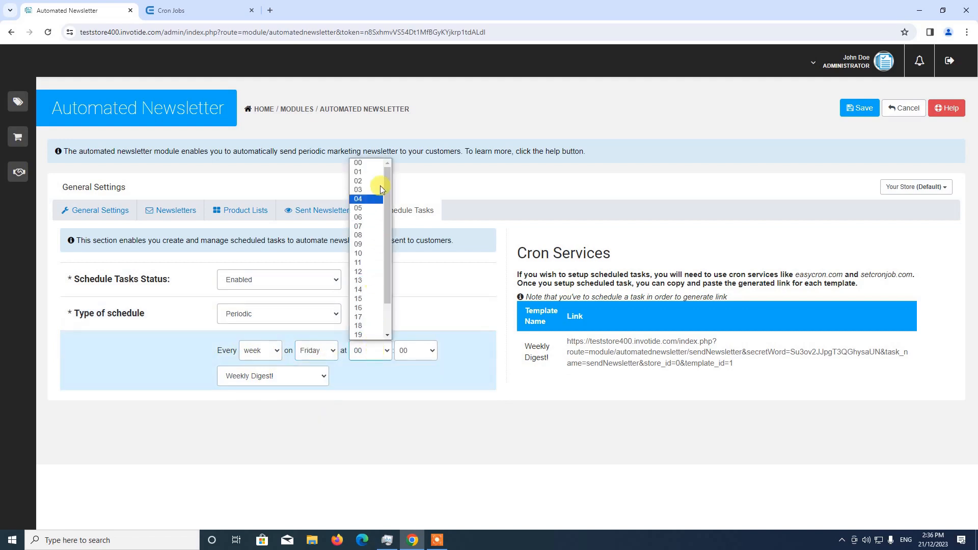
left_click(374, 269)
left_click(408, 351)
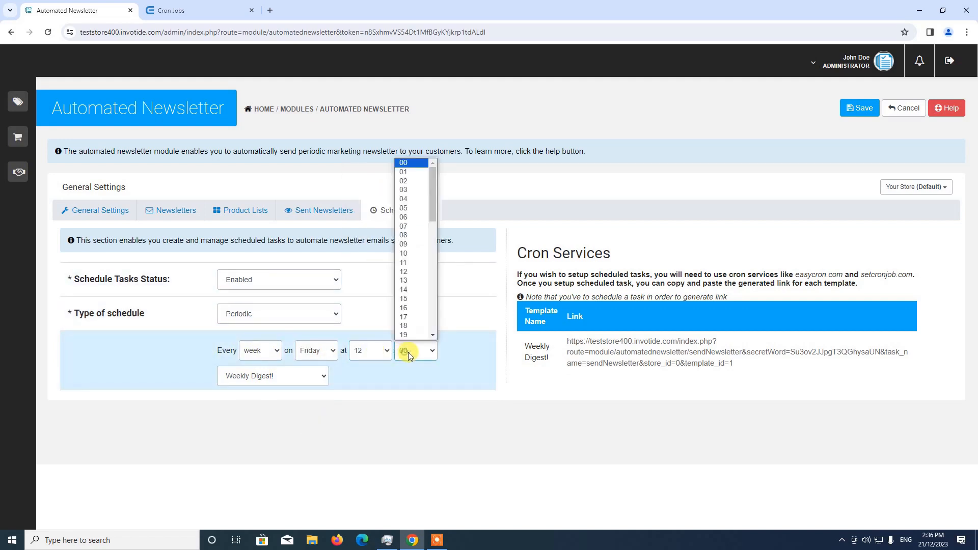
scroll(424, 274, "down", 2)
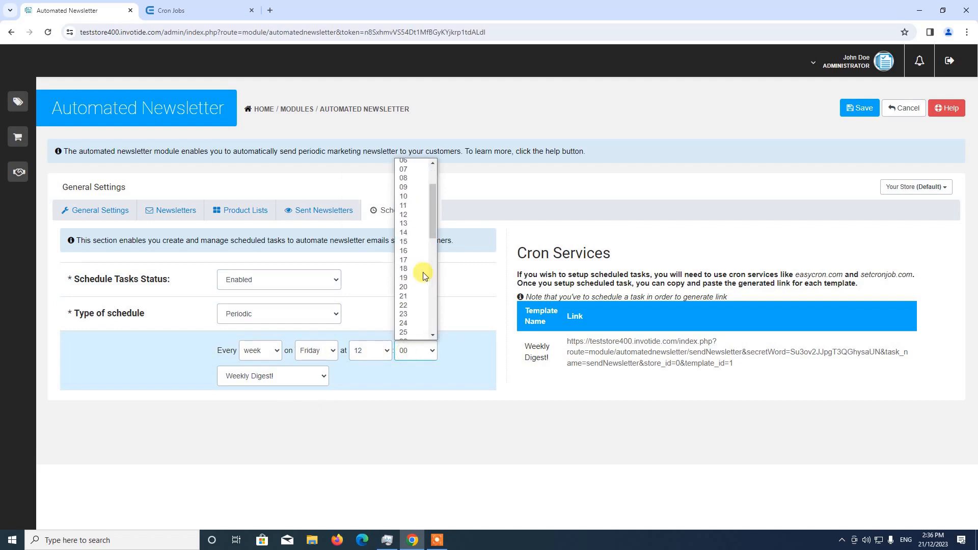
scroll(423, 271, "up", 2)
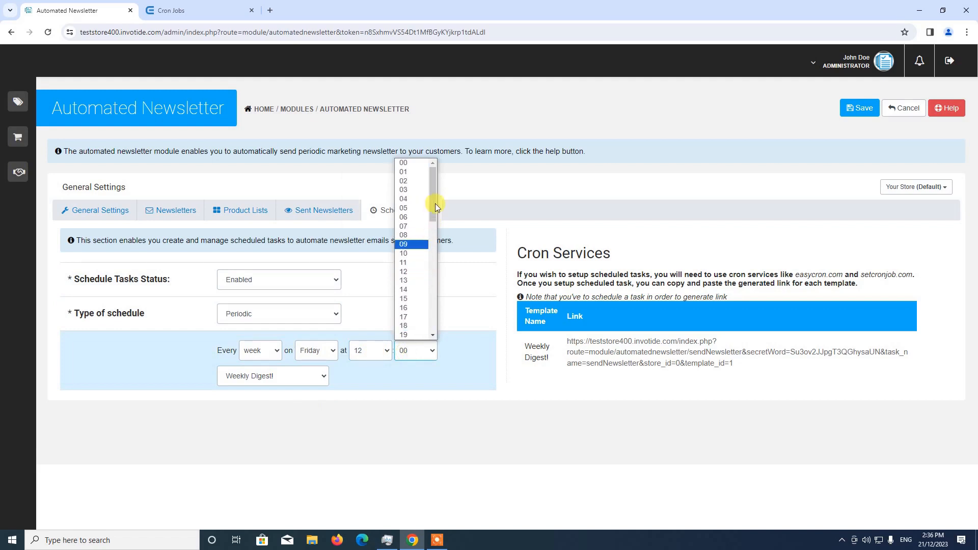
left_click(413, 280)
left_click(376, 350)
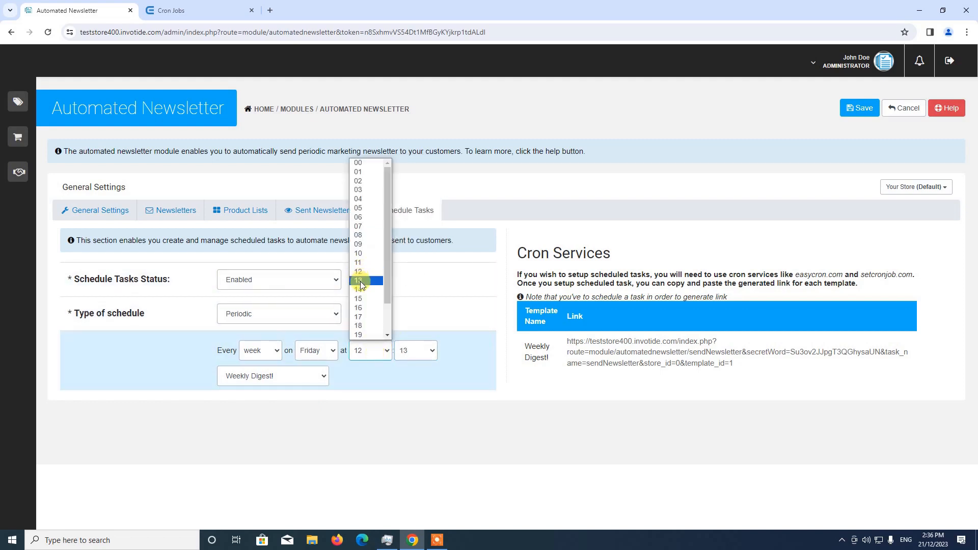
left_click(359, 281)
left_click(402, 350)
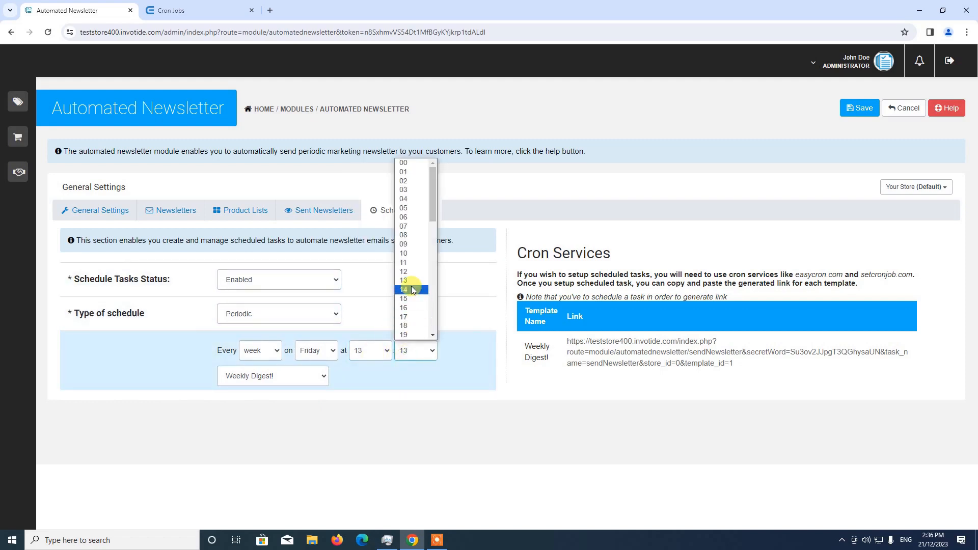
scroll(411, 282, "down", 4)
scroll(413, 277, "up", 2)
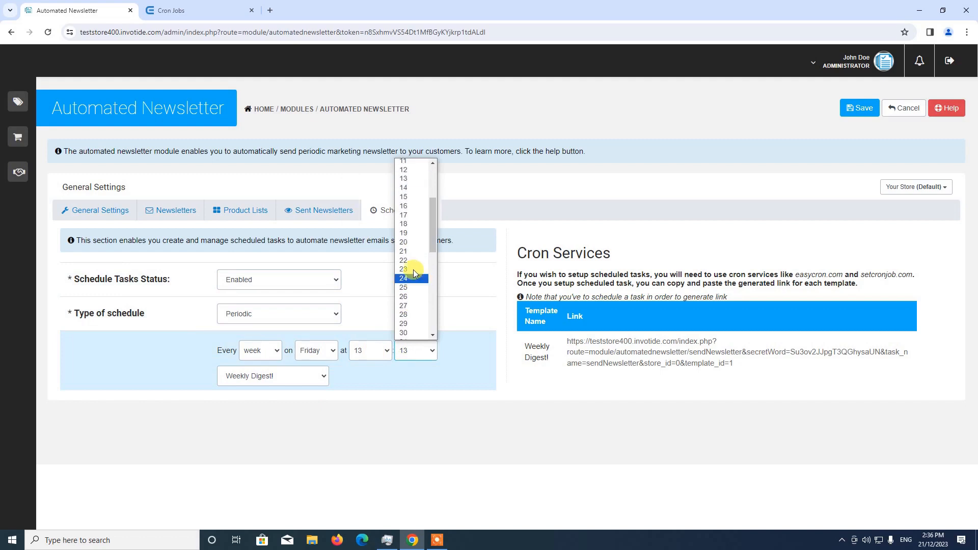
scroll(410, 300, "down", 4)
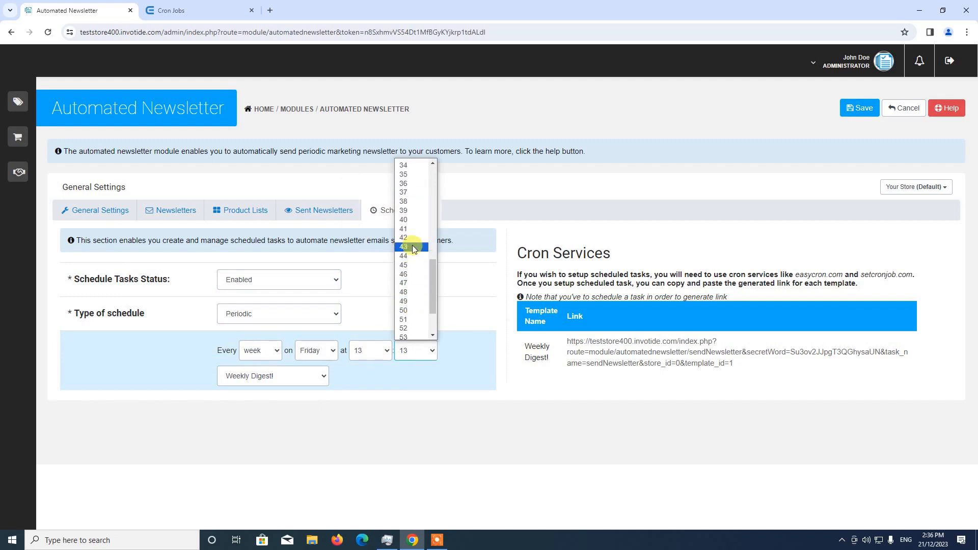
scroll(417, 218, "up", 4)
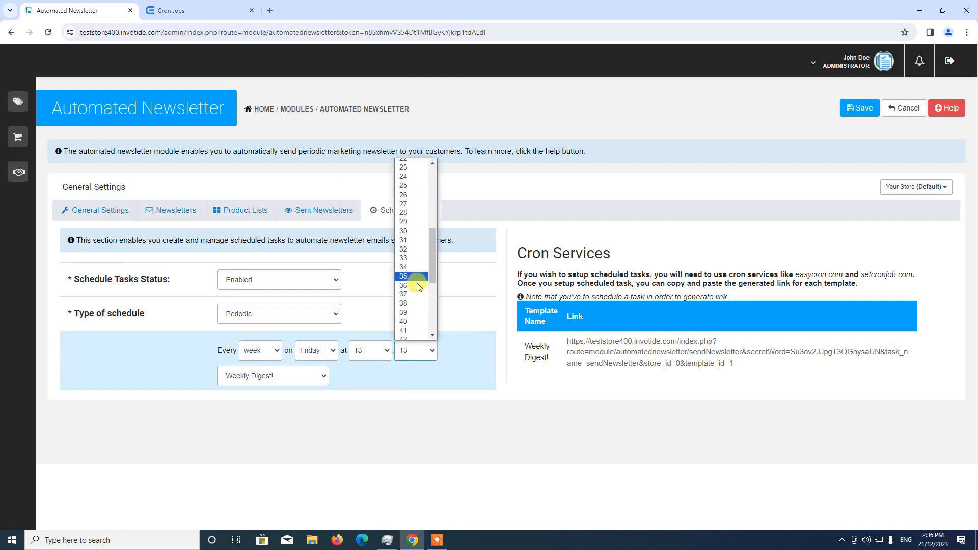
left_click(407, 230)
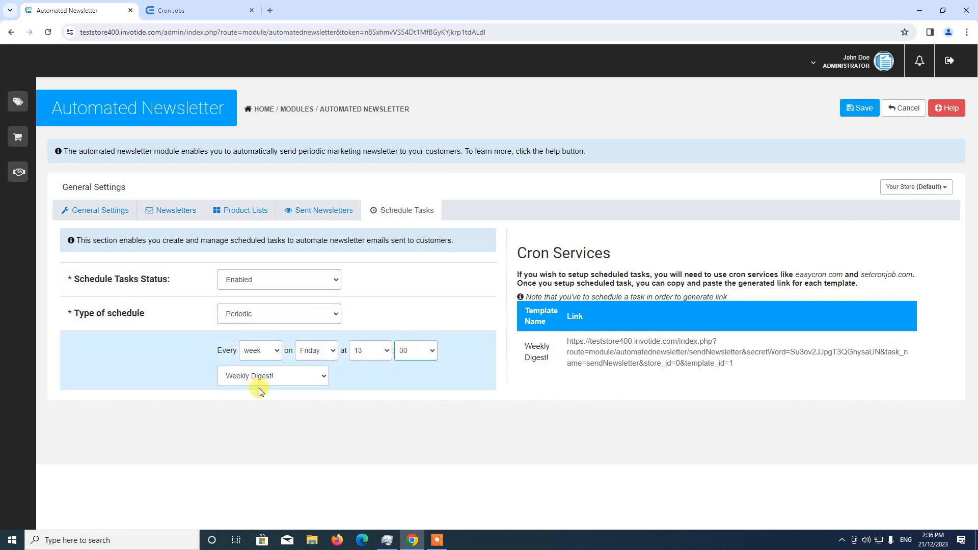
Keep Weekly Digest! as the template for the periodic schedule and save the module settings.
left_click(270, 375)
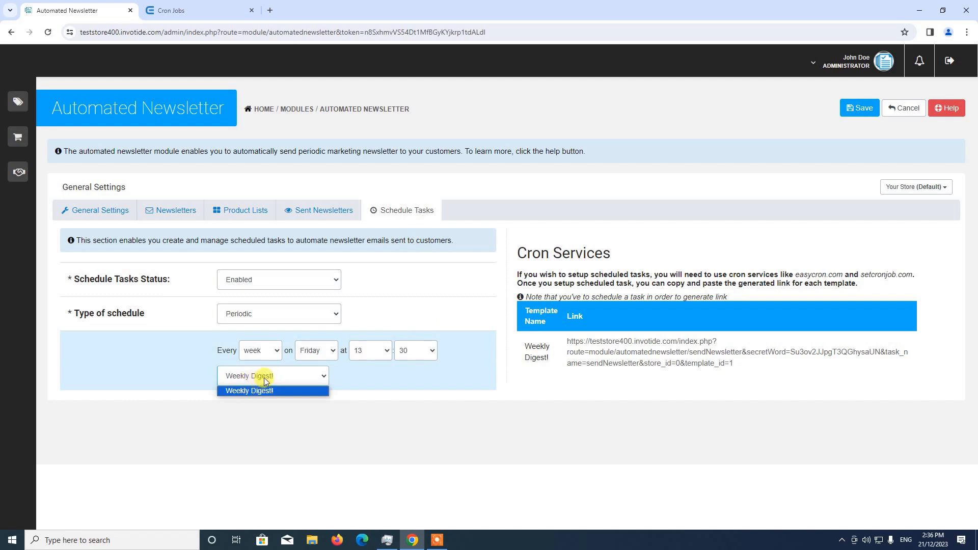
left_click(259, 380)
left_click(257, 380)
left_click(378, 373)
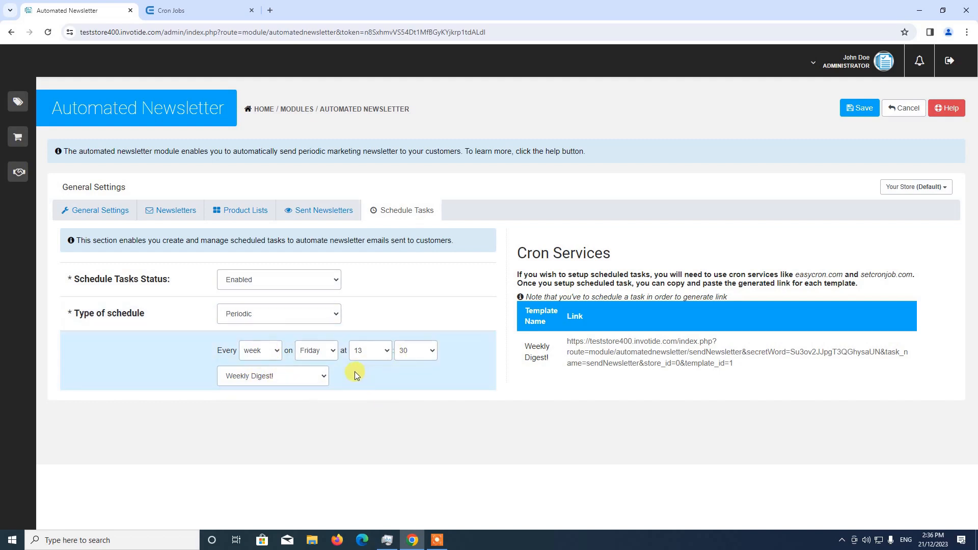
left_click(874, 114)
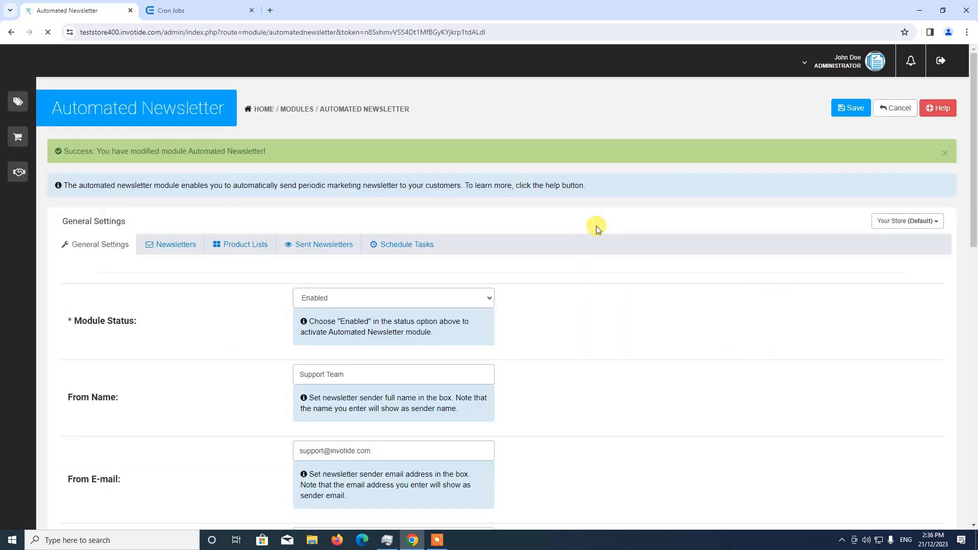
Review the Weekly Digest! cron link in the schedule tasks against the cron jobs in EasyCron and return to the Automated Newsletter page.
left_click(414, 250)
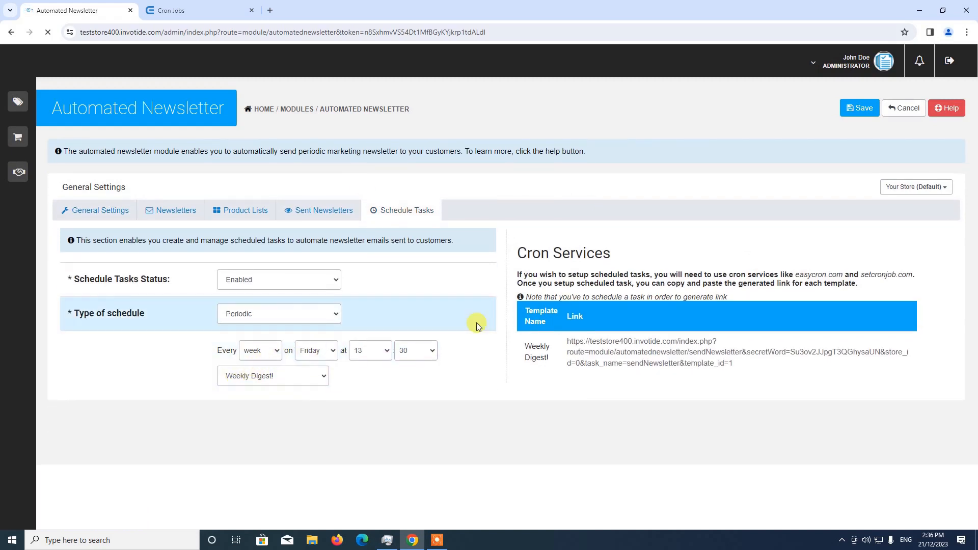
left_click_drag(566, 339, 781, 375)
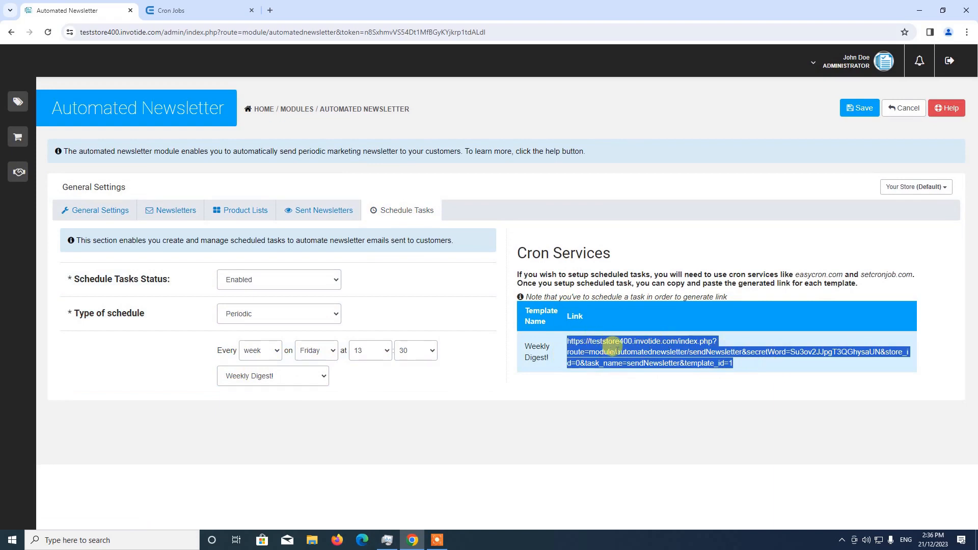
left_click(191, 12)
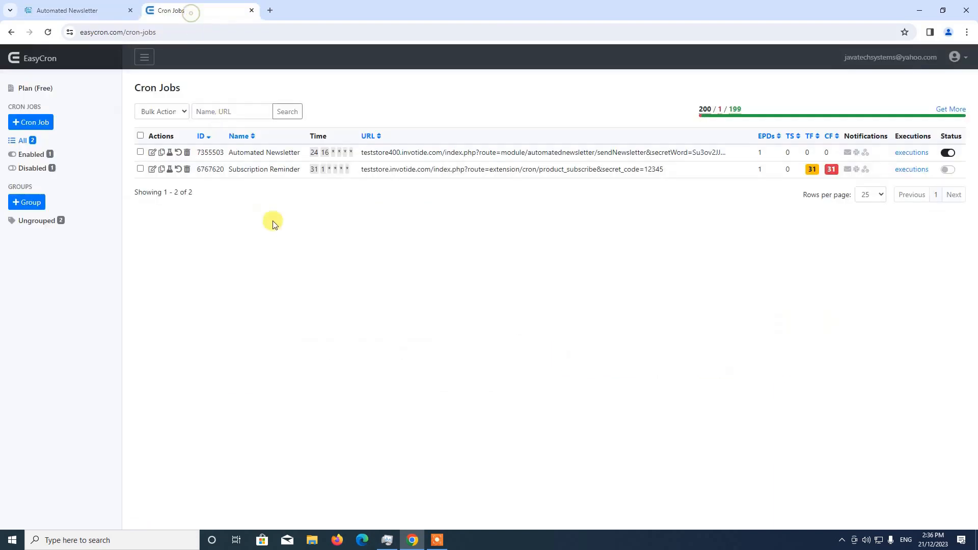
left_click(66, 11)
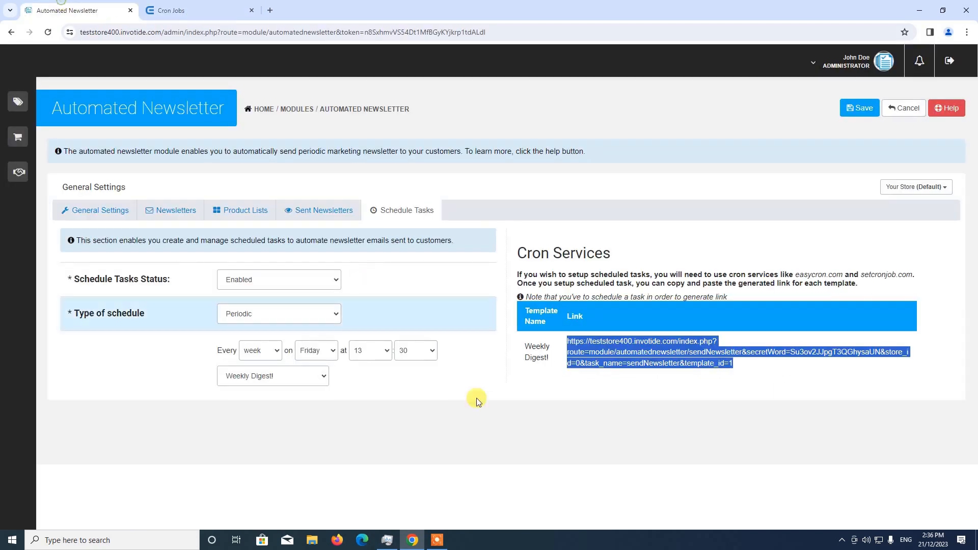
Check the template choices for the weekly schedule and open the list of newsletters.
left_click(286, 377)
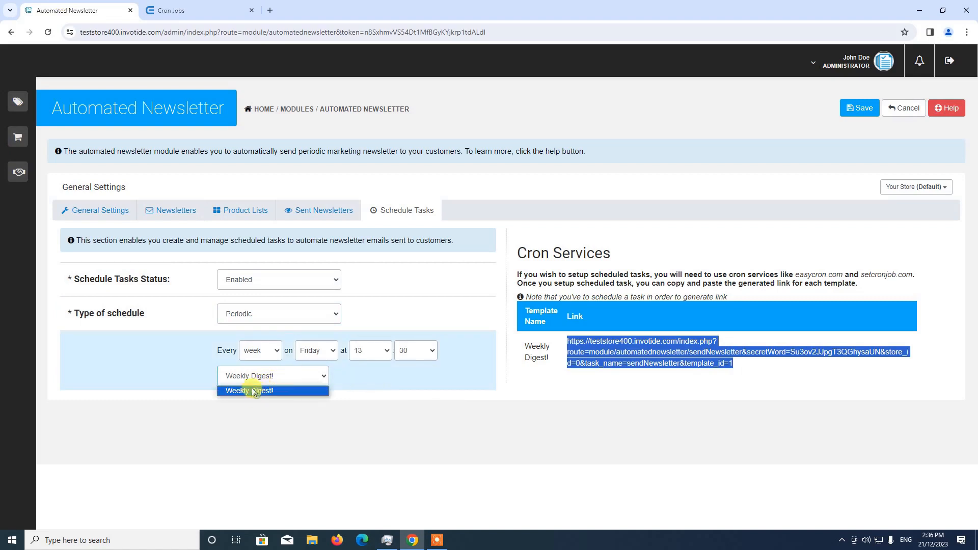
left_click(355, 386)
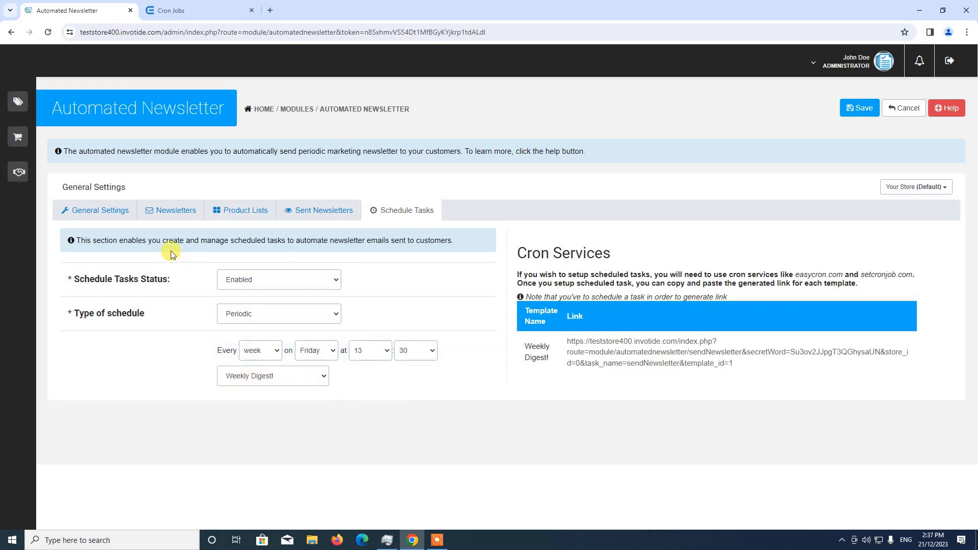
left_click(174, 210)
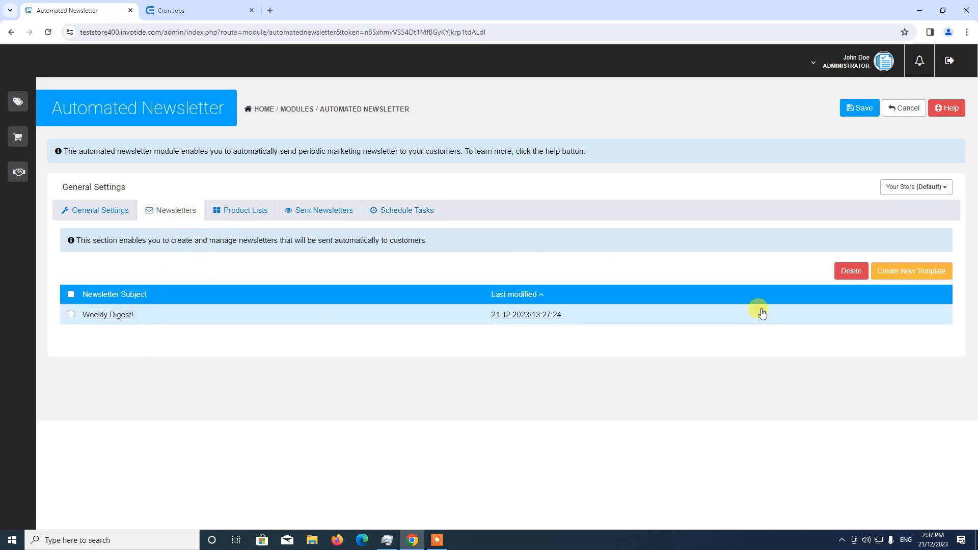
Create a new newsletter template with the subject "Daily Digest!".
left_click(851, 270)
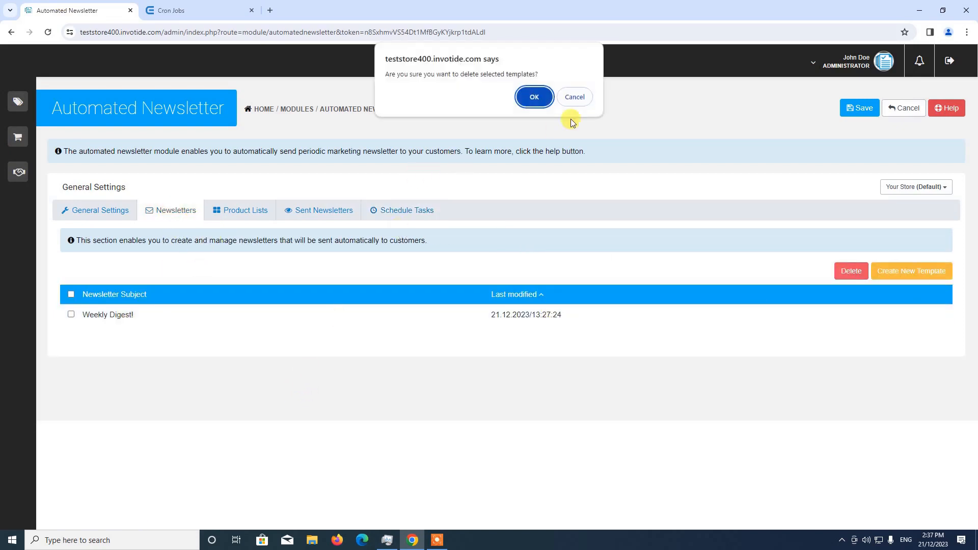
left_click(534, 97)
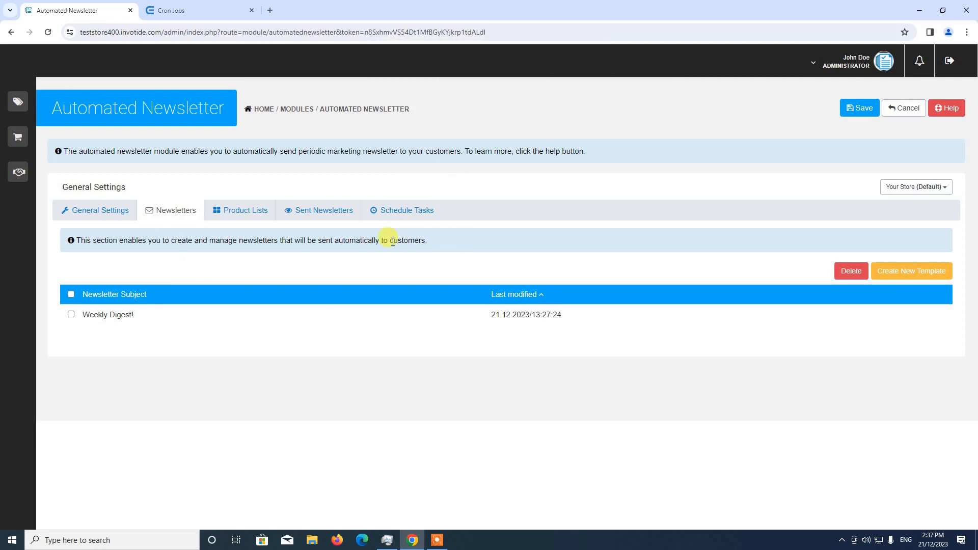
left_click(929, 271)
left_click(396, 289)
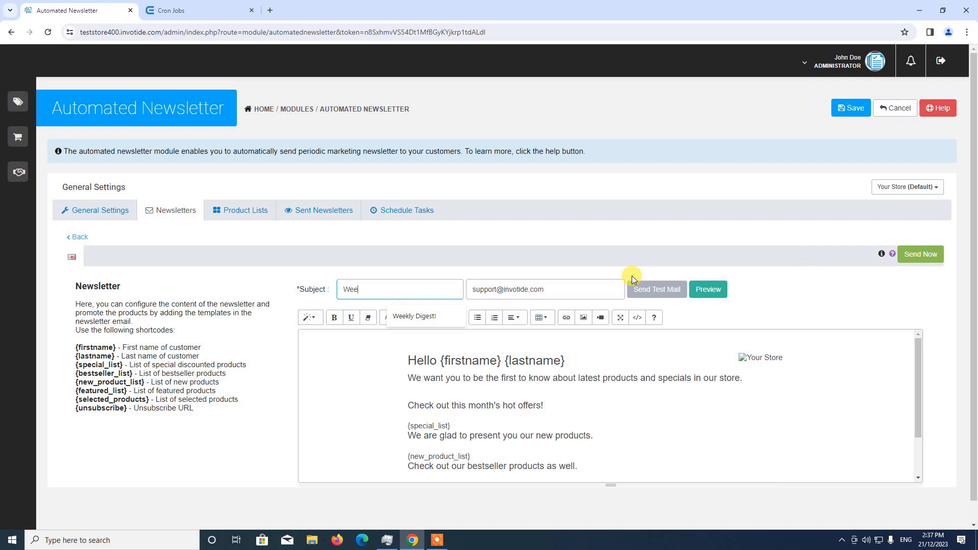
type("Wee")
key("BackSpace")
key("BackSpace")
key("BackSpace")
type("d")
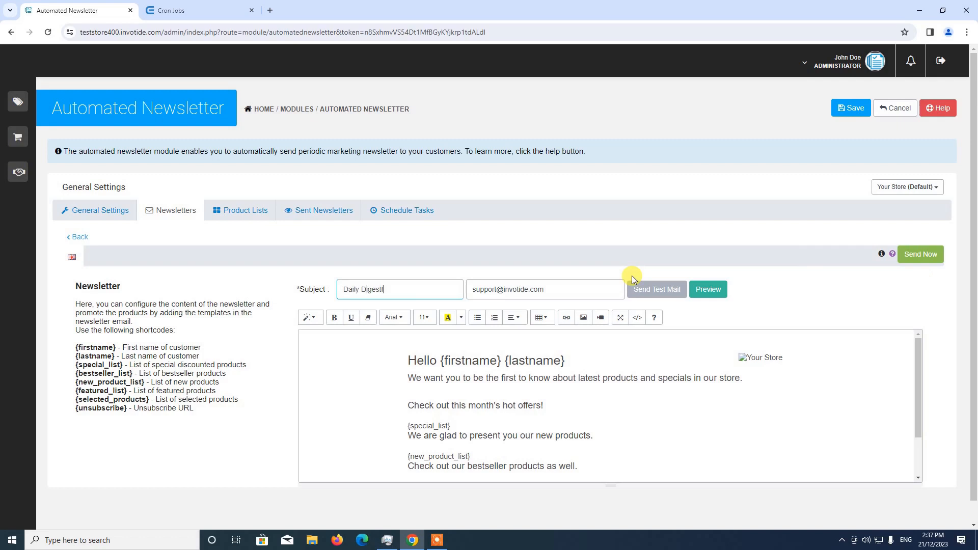
Replace the sentence below the greeting in the newsletter body with "This is a test automated newsletter".
scroll(480, 356, "down", 1)
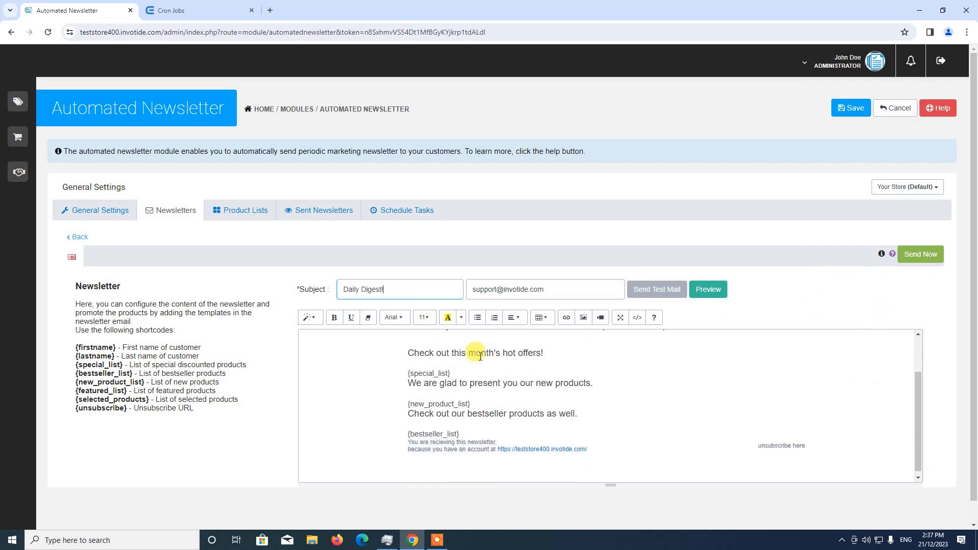
scroll(436, 427, "up", 1)
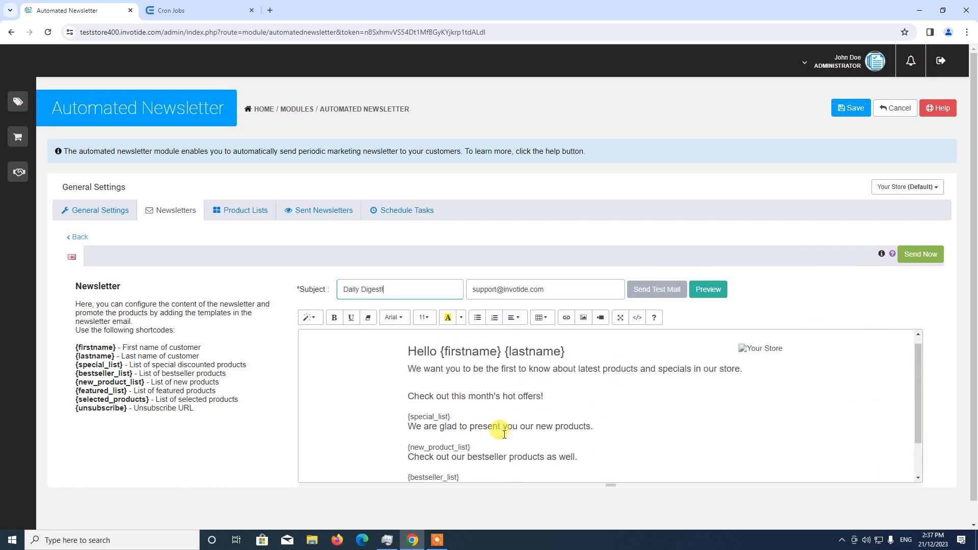
left_click(410, 378)
type("This is ")
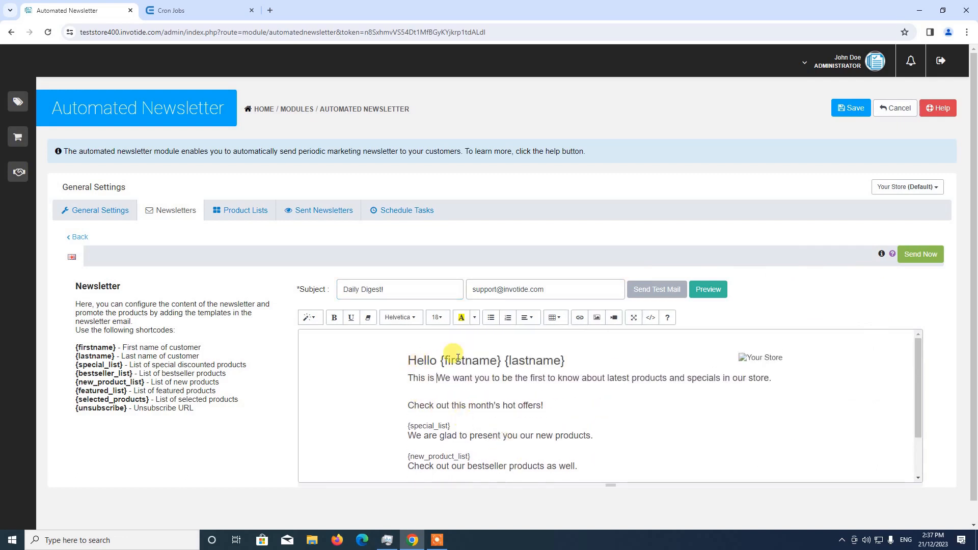
type("a ts")
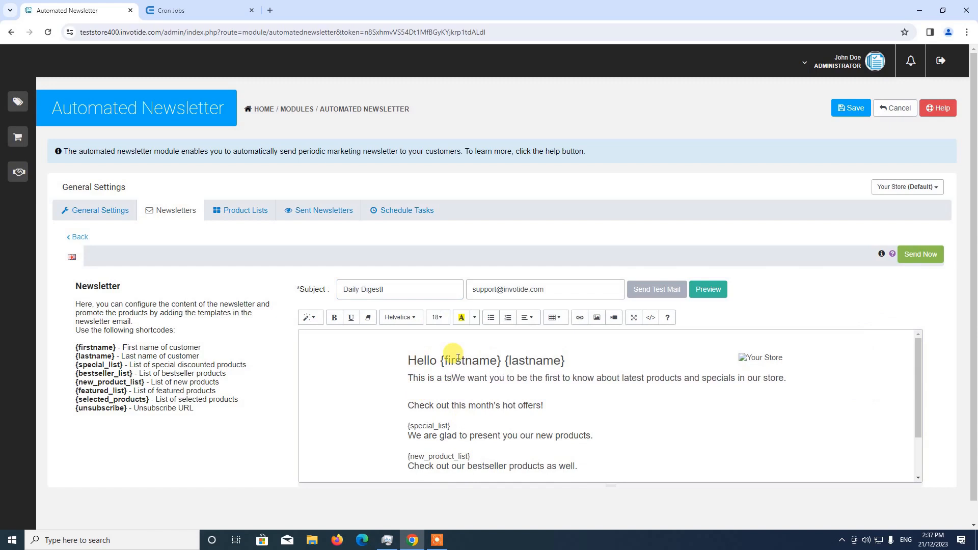
key("BackSpace")
type("est aut")
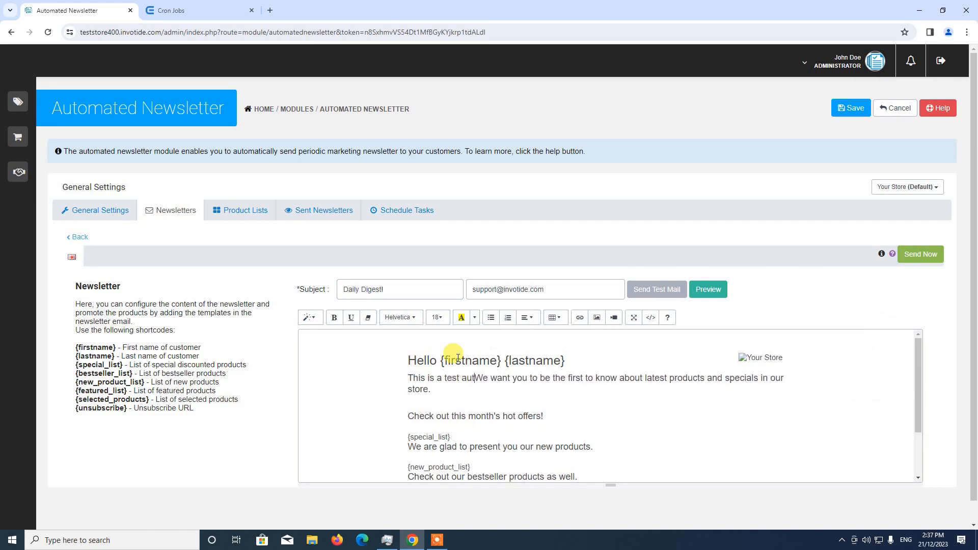
type("omated new")
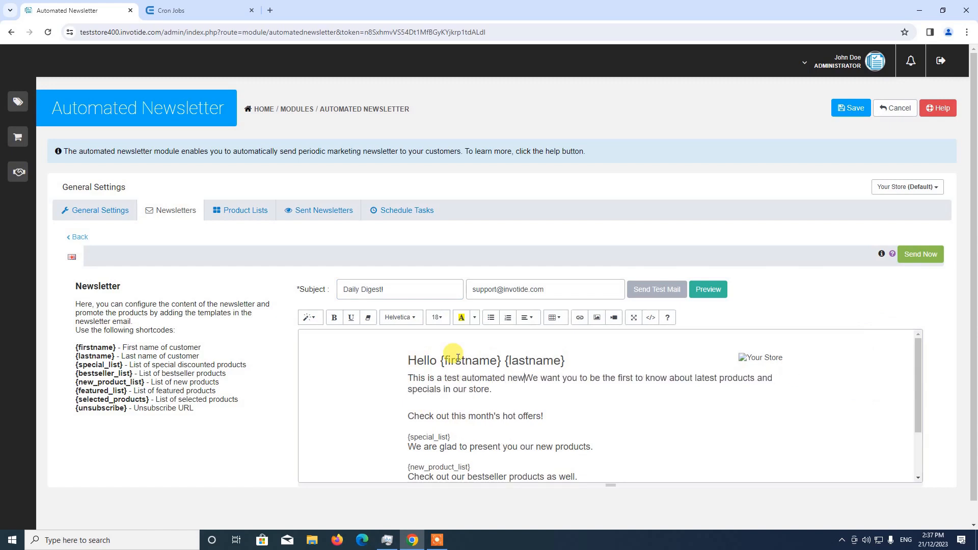
type("sel")
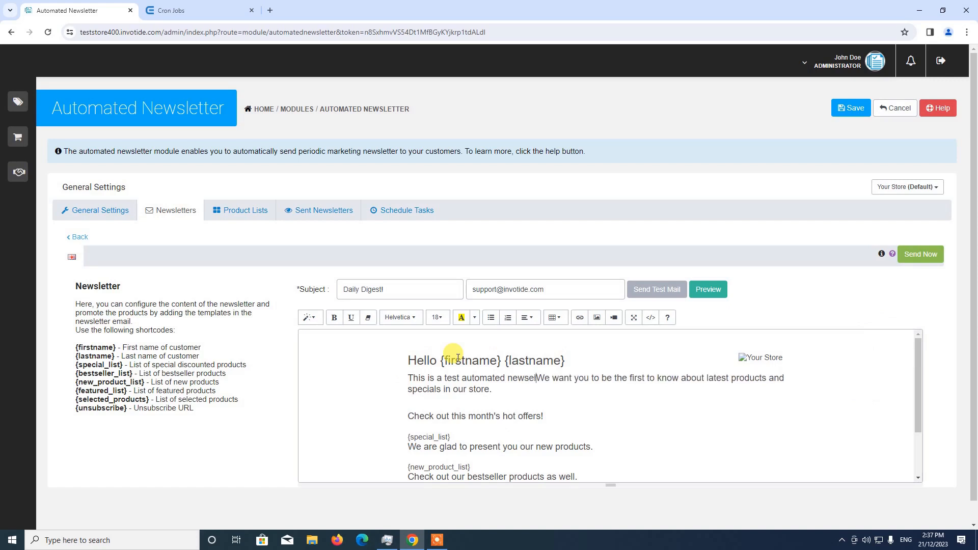
key("BackSpace")
key("BackSpace")
type("letter")
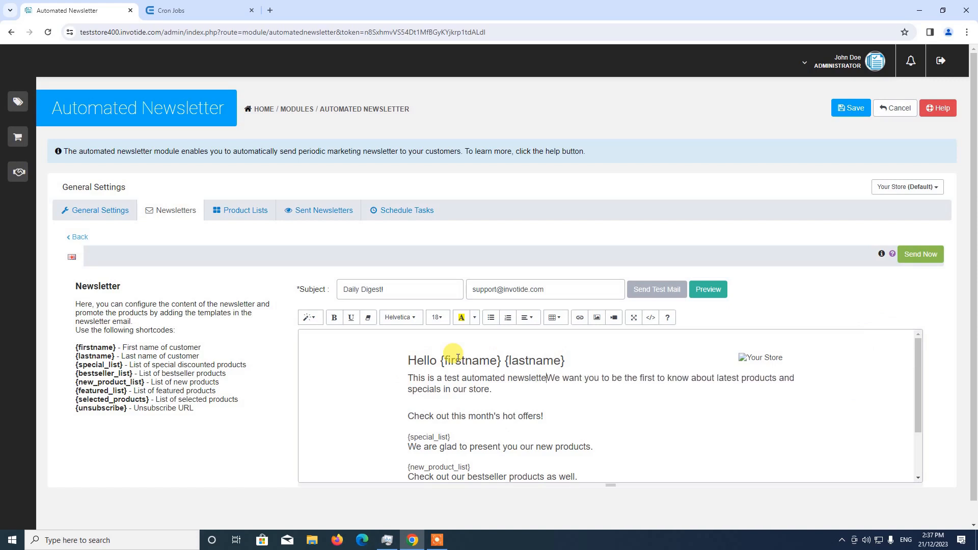
key("shift+Down")
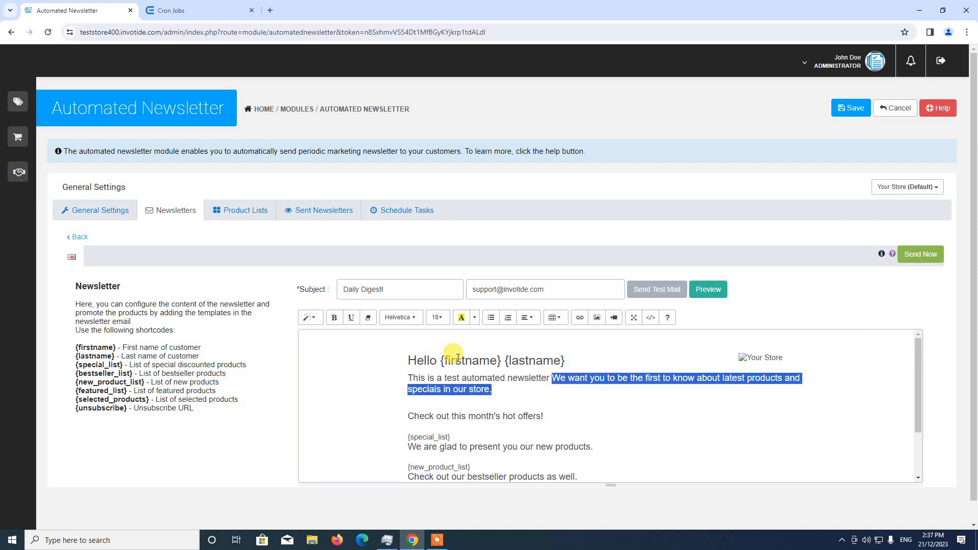
key("BackSpace")
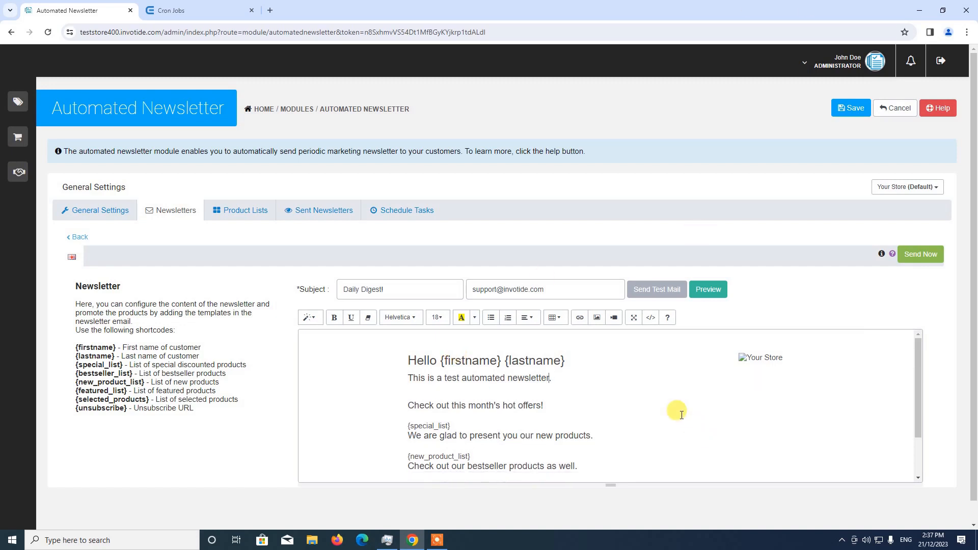
Save the new newsletter and select Daily Digest! as the template of the weekly schedule.
left_click(850, 107)
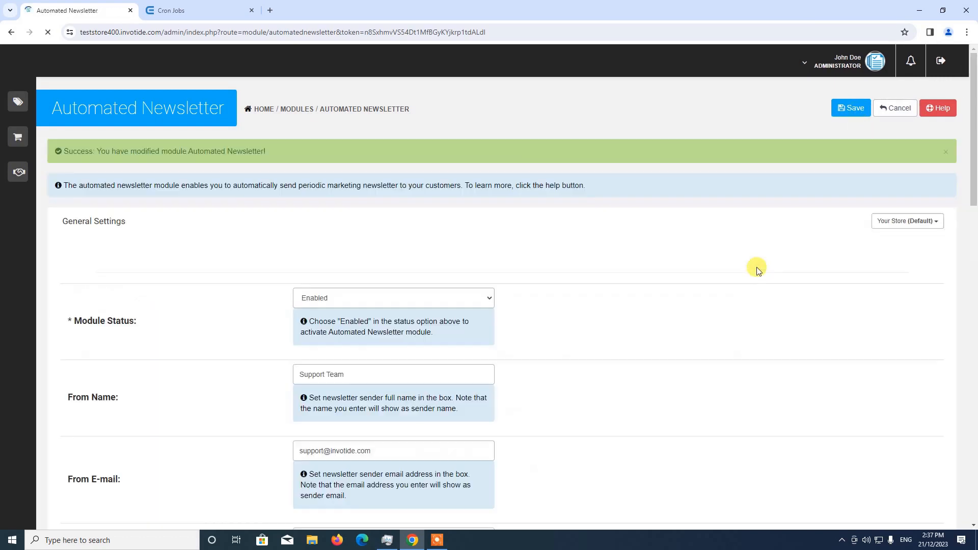
left_click(168, 253)
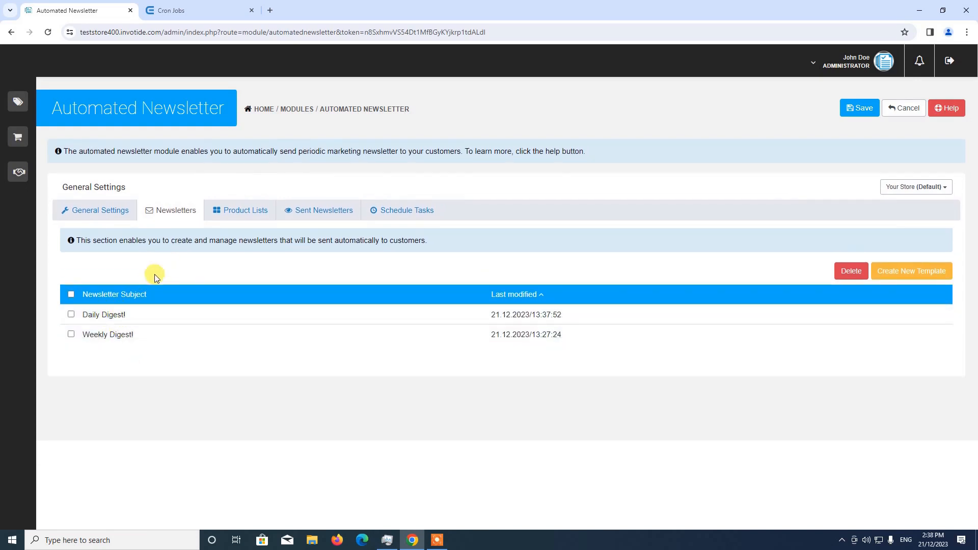
left_click(408, 217)
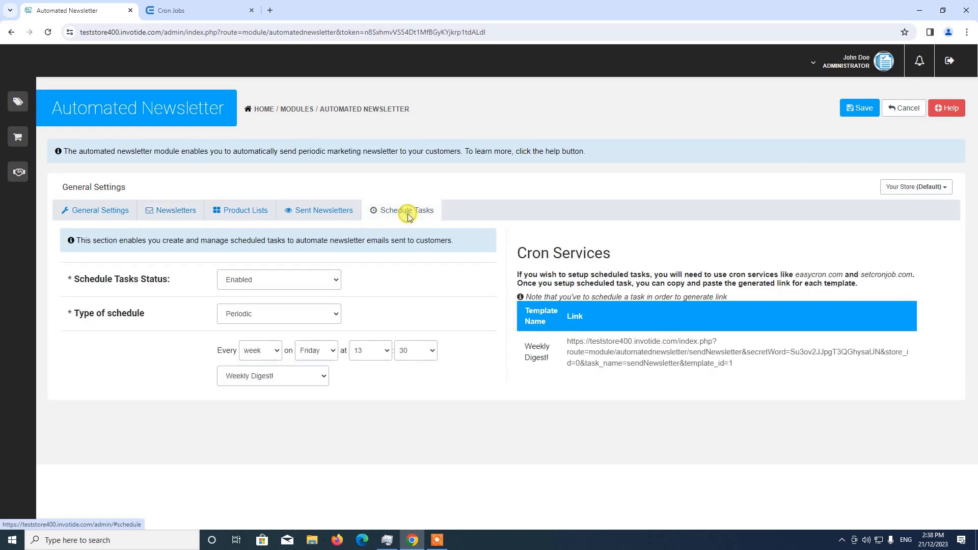
left_click(275, 380)
left_click(265, 393)
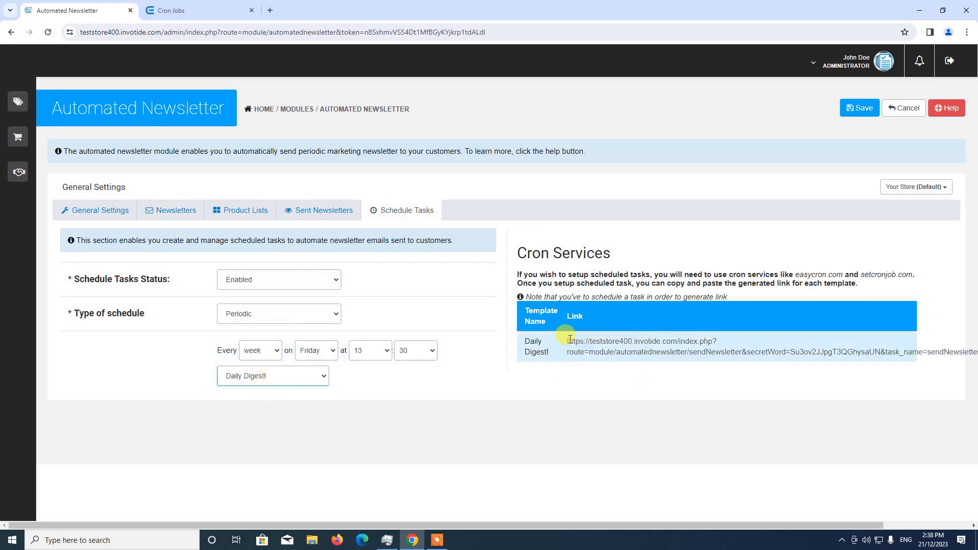
Copy the Daily Digest! cron link with its secret word and paste it as the URL to call of a new EasyCron cron job.
left_click_drag(569, 340, 972, 347)
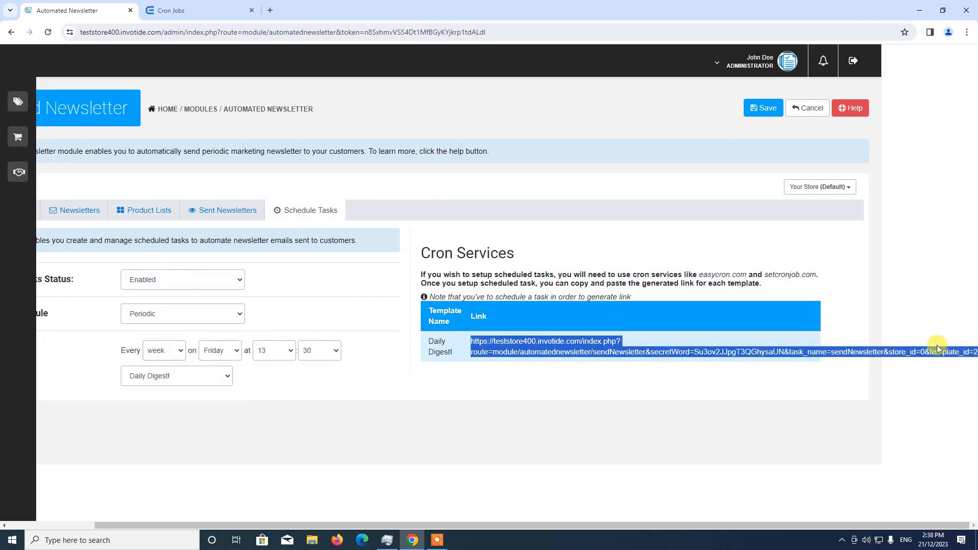
left_click(604, 287)
left_click(160, 7)
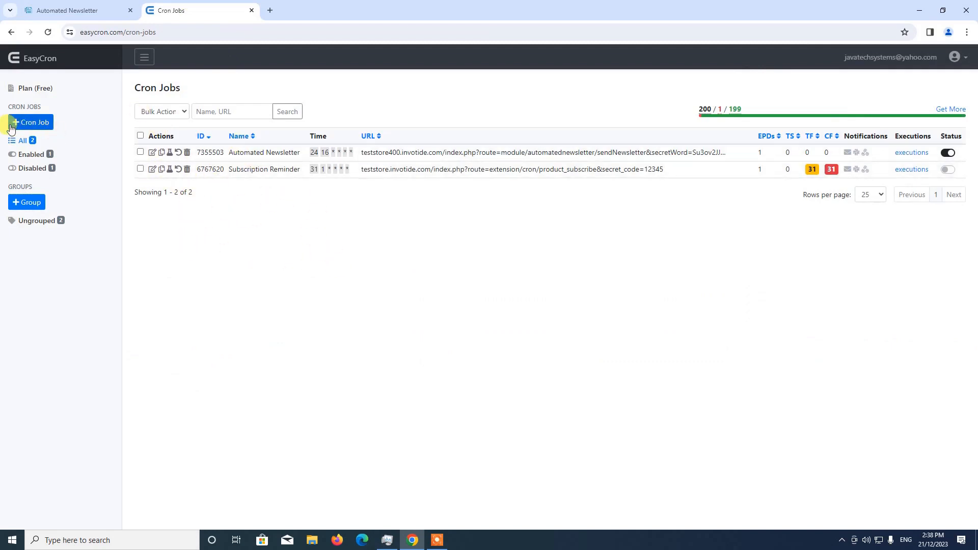
left_click(34, 126)
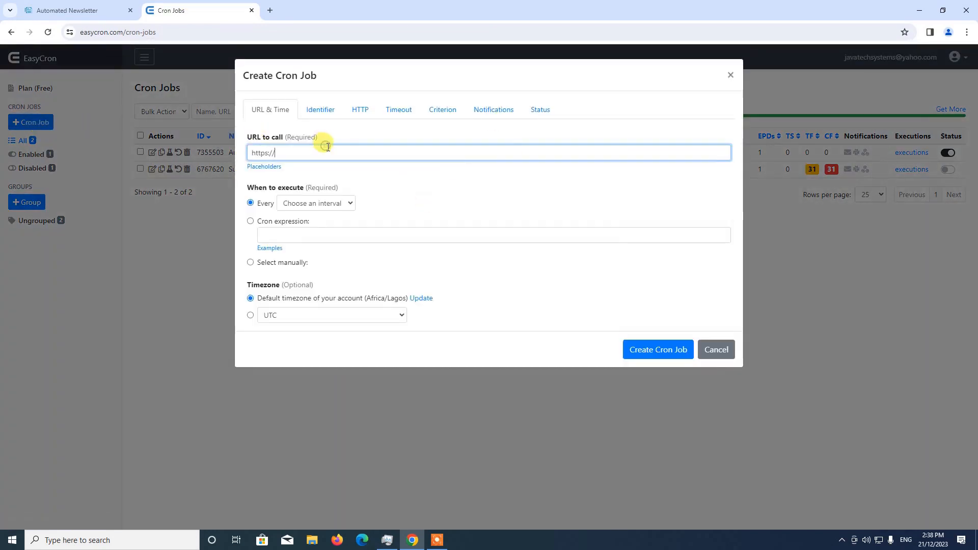
key("ctrl+a")
key("BackSpace")
key("ctrl+v")
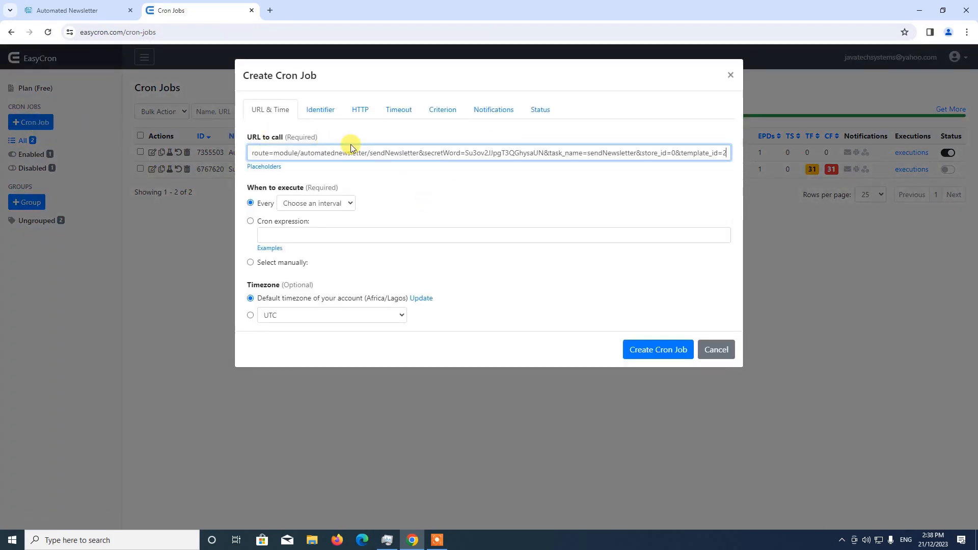
left_click_drag(365, 150, 225, 163)
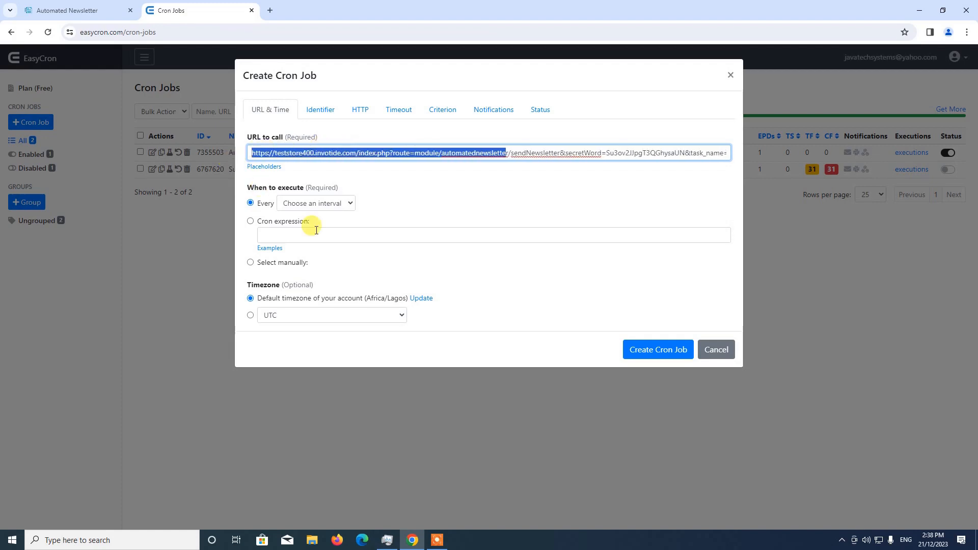
Set the new cron job to execute every day.
left_click(433, 220)
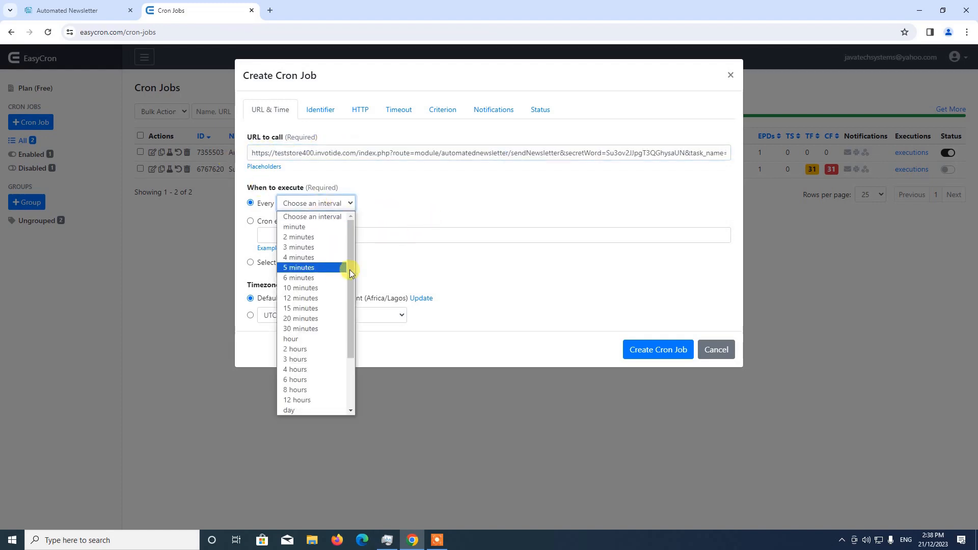
left_click_drag(352, 277, 363, 354)
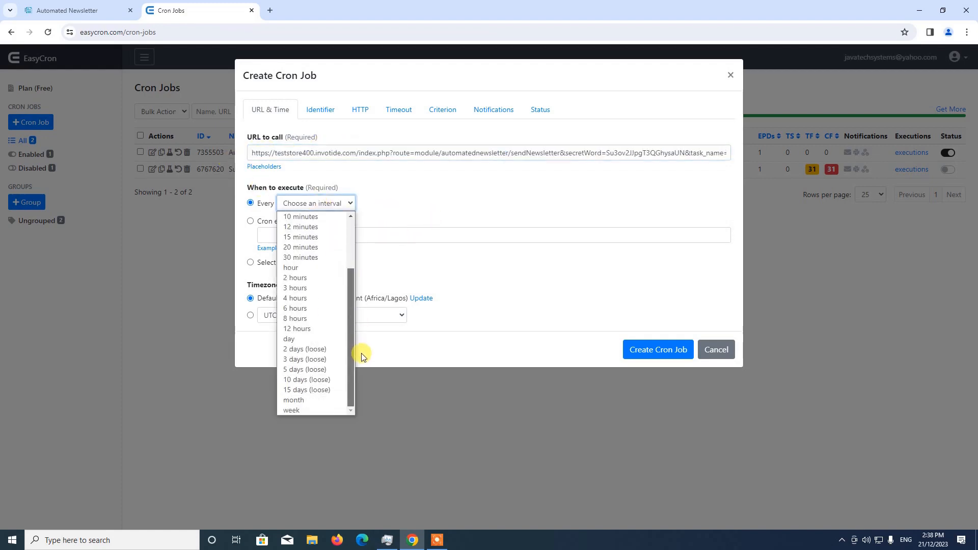
left_click(328, 341)
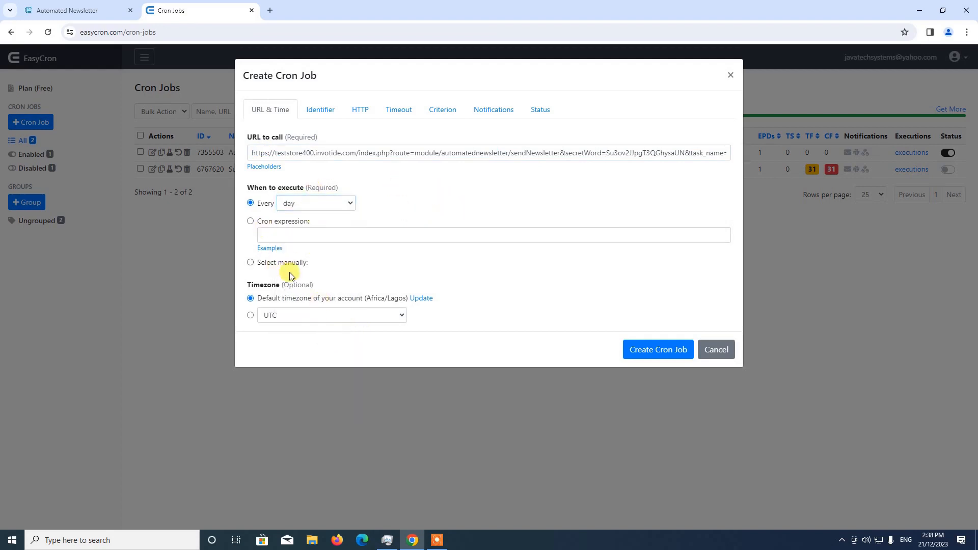
Name the cron job "Daily Digest" and create it.
left_click(326, 112)
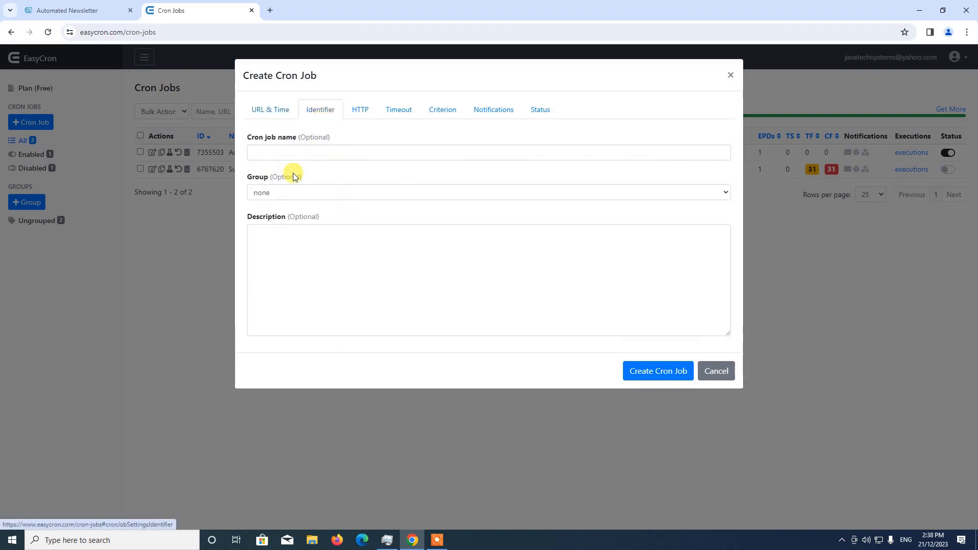
left_click(318, 147)
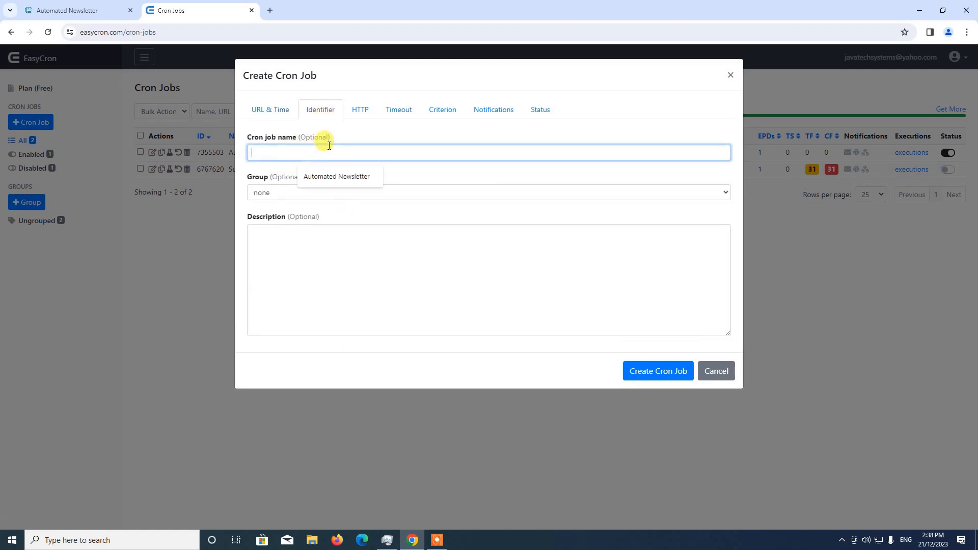
type("We")
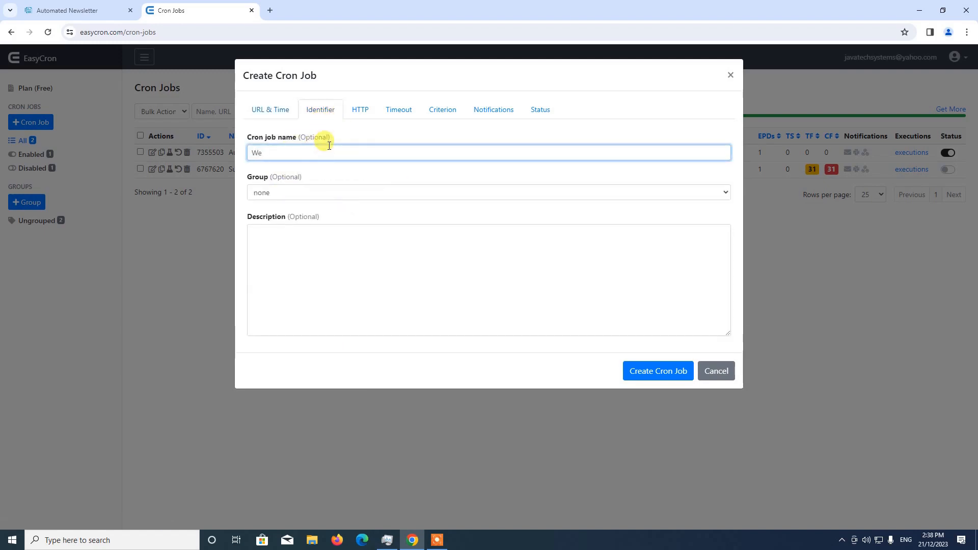
type("ekly Dig")
key("BackSpace")
key("BackSpace")
key("BackSpace")
key("BackSpace")
key("BackSpace")
key("BackSpace")
key("BackSpace")
key("BackSpace")
key("BackSpace")
key("BackSpace")
type("Daily Dige")
left_click(656, 371)
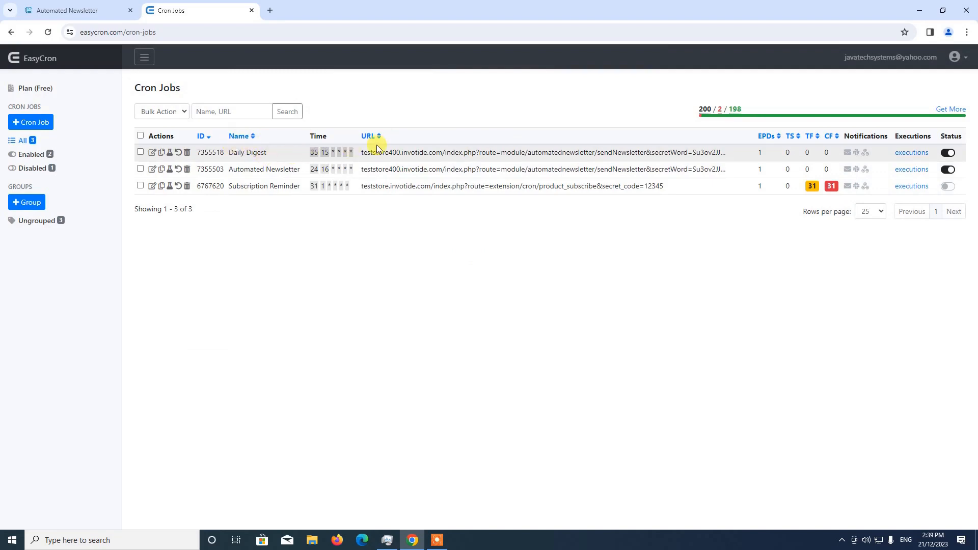
Return to the Automated Newsletter page and review the store choices, the newsletters, the product lists and the general settings.
left_click(66, 7)
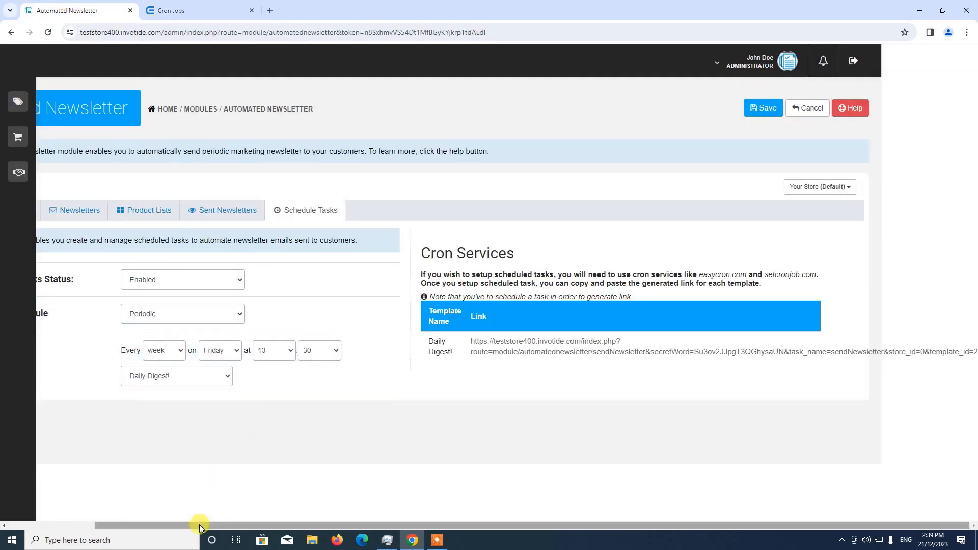
left_click_drag(199, 526, 108, 525)
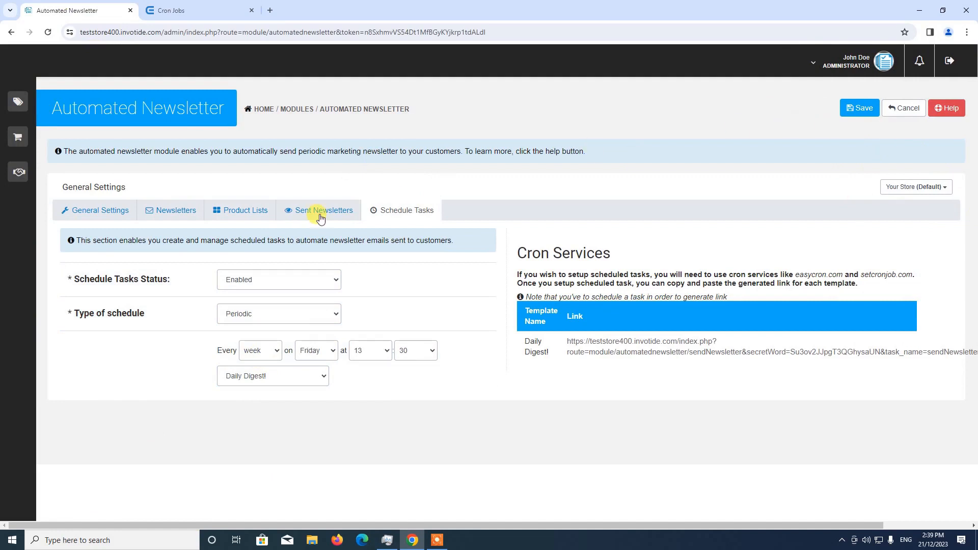
left_click(908, 186)
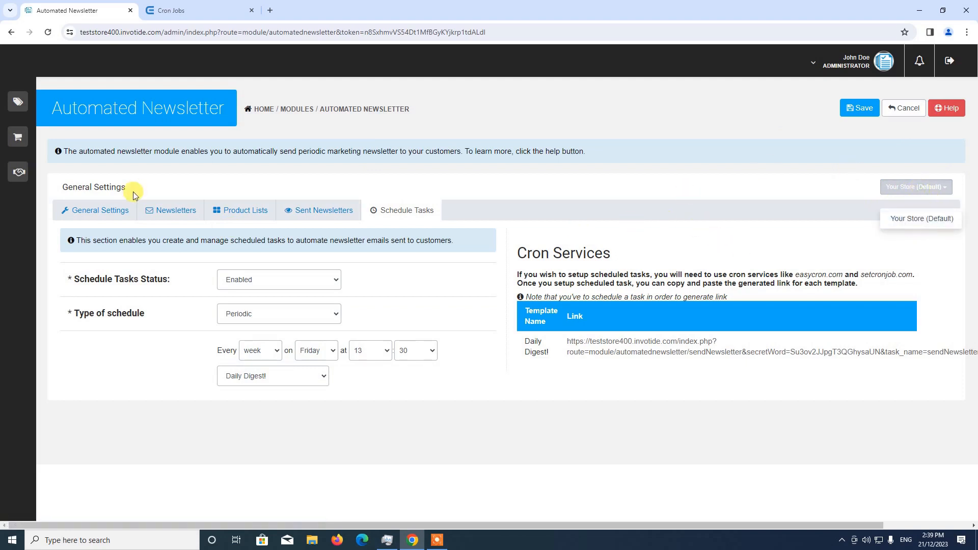
left_click(114, 213)
left_click(159, 210)
left_click(224, 212)
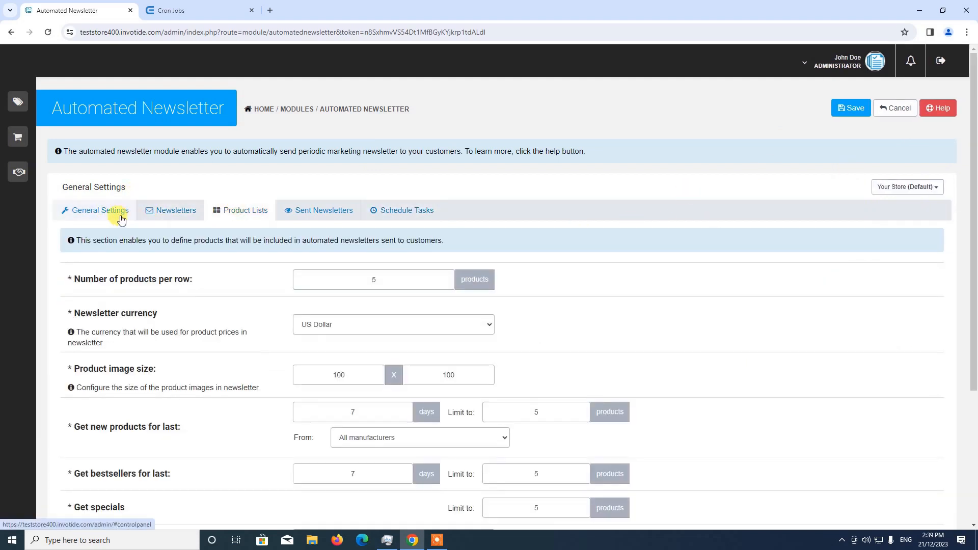
left_click(115, 212)
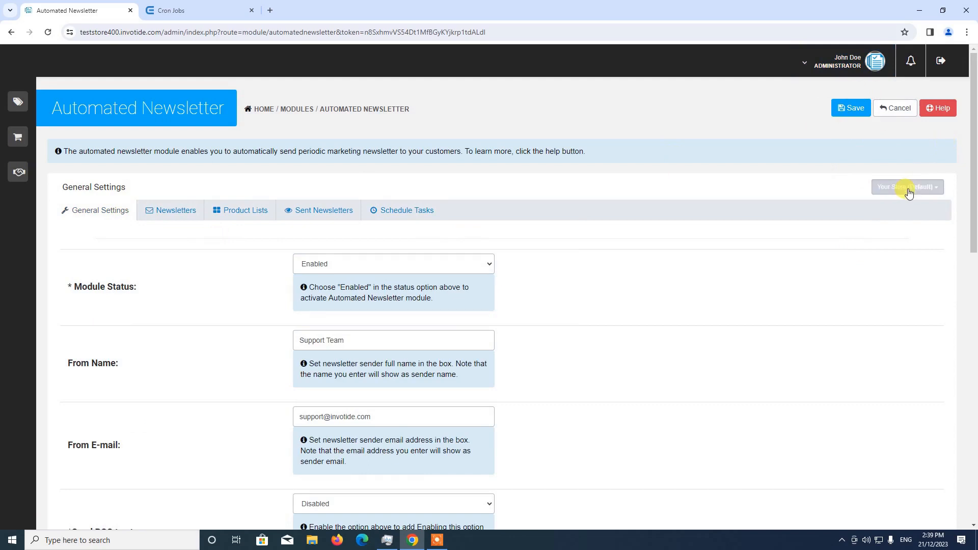
left_click(909, 193)
left_click(493, 230)
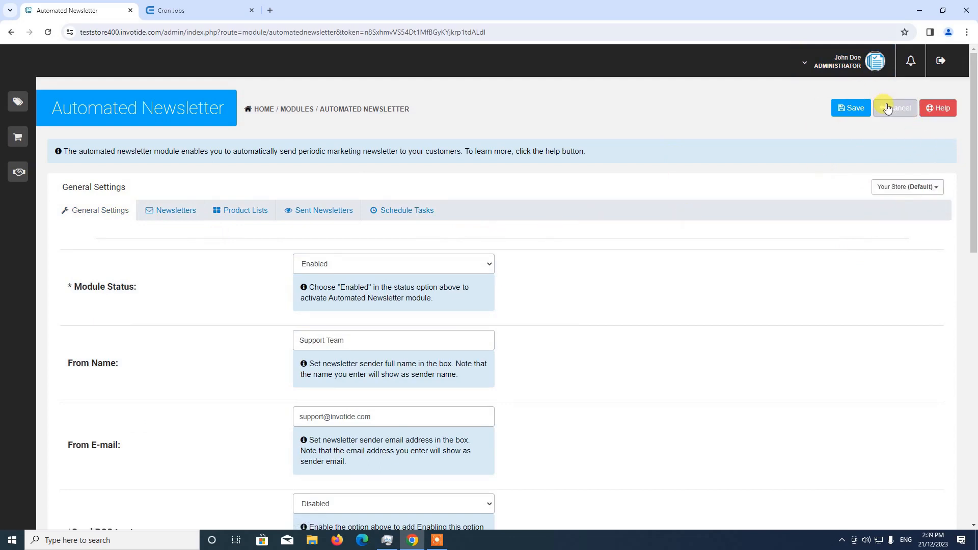